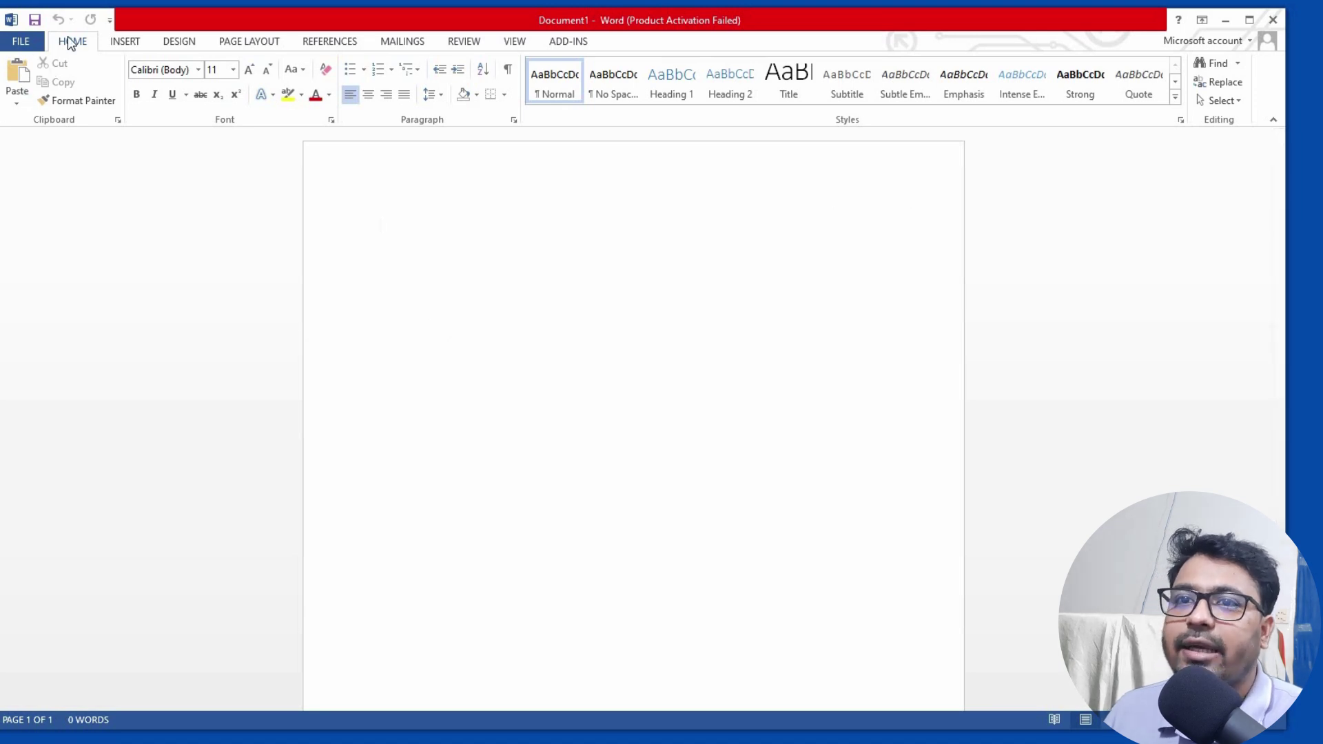
- View the document's information page and the available new-document templates, and return to the document
left_click(23, 41)
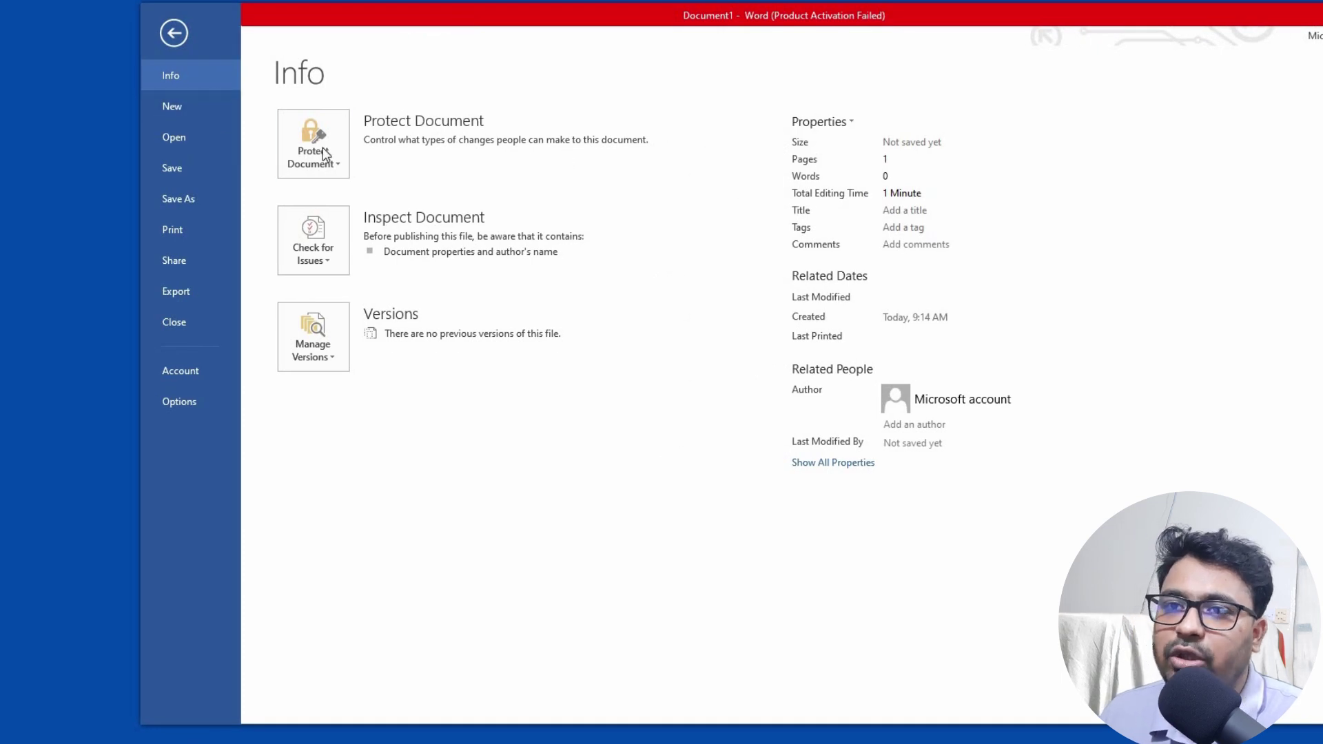
left_click(187, 112)
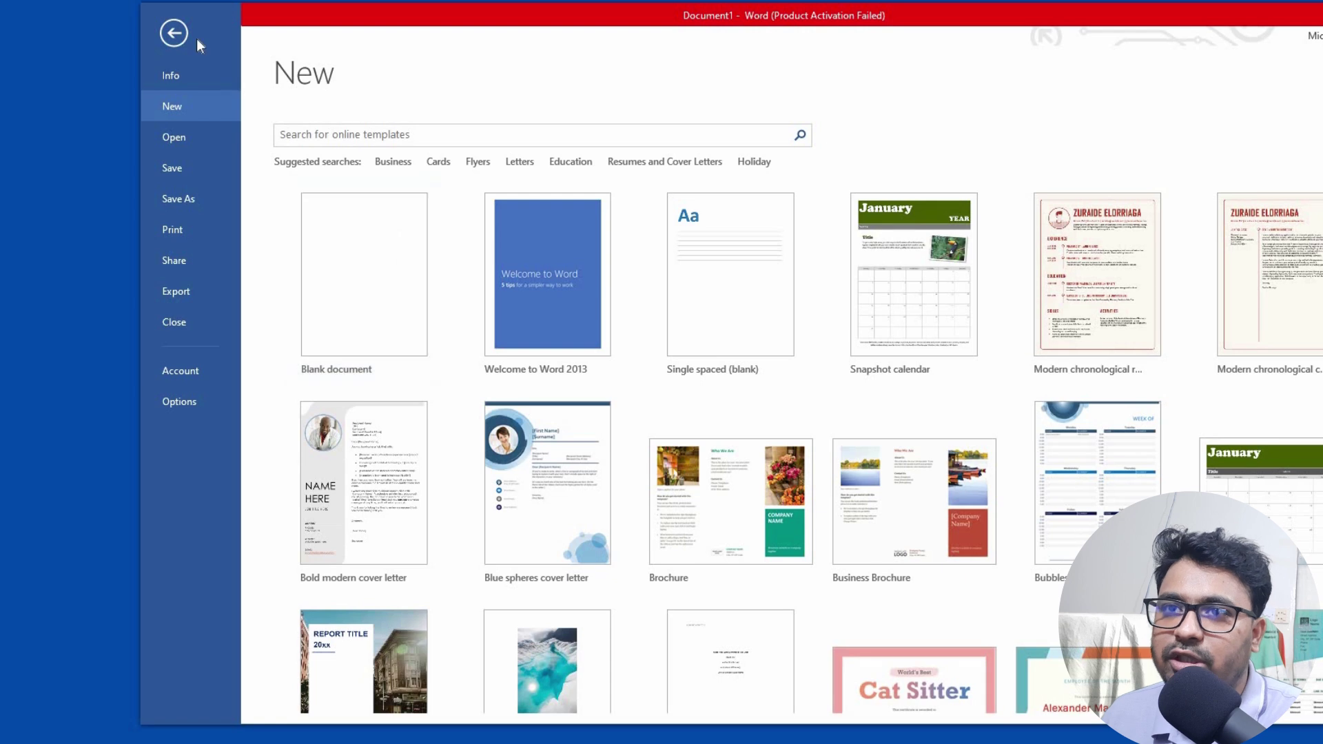
left_click(175, 30)
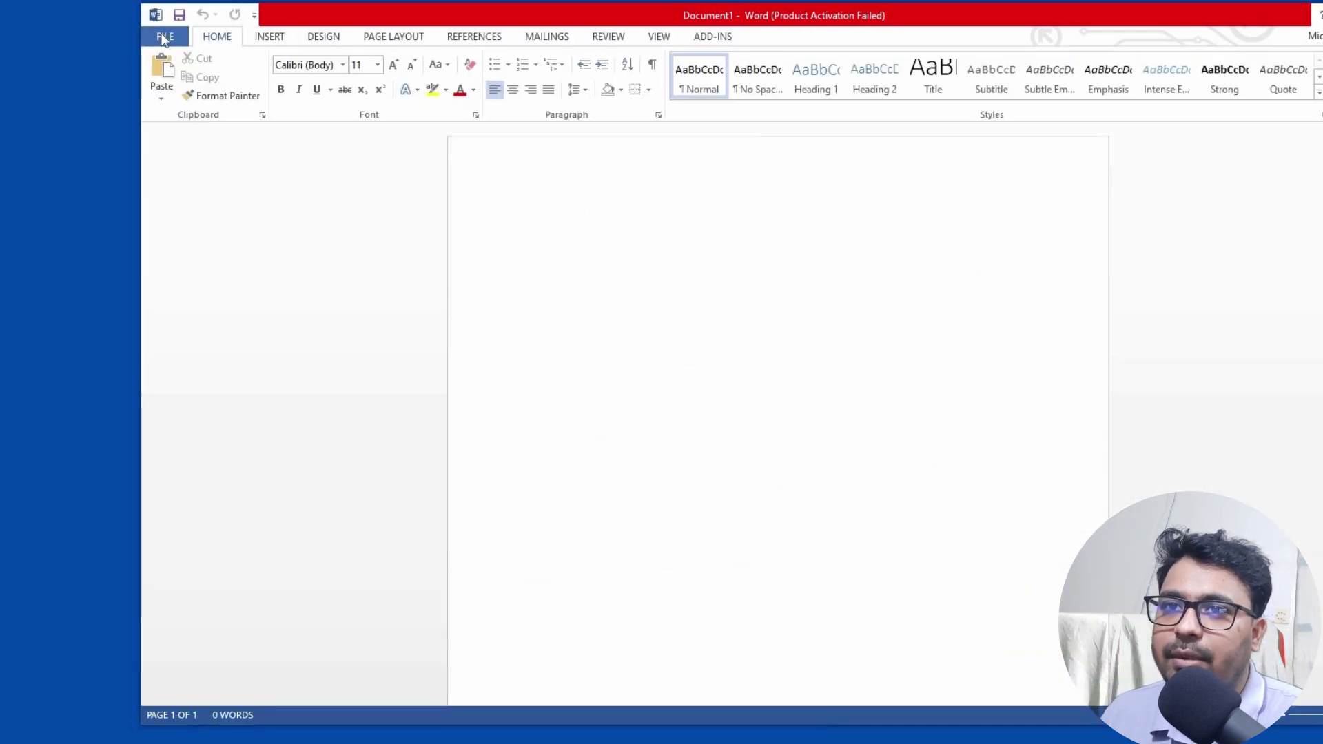
- Look through the recent documents list and the available save locations, and return to the document
left_click(168, 39)
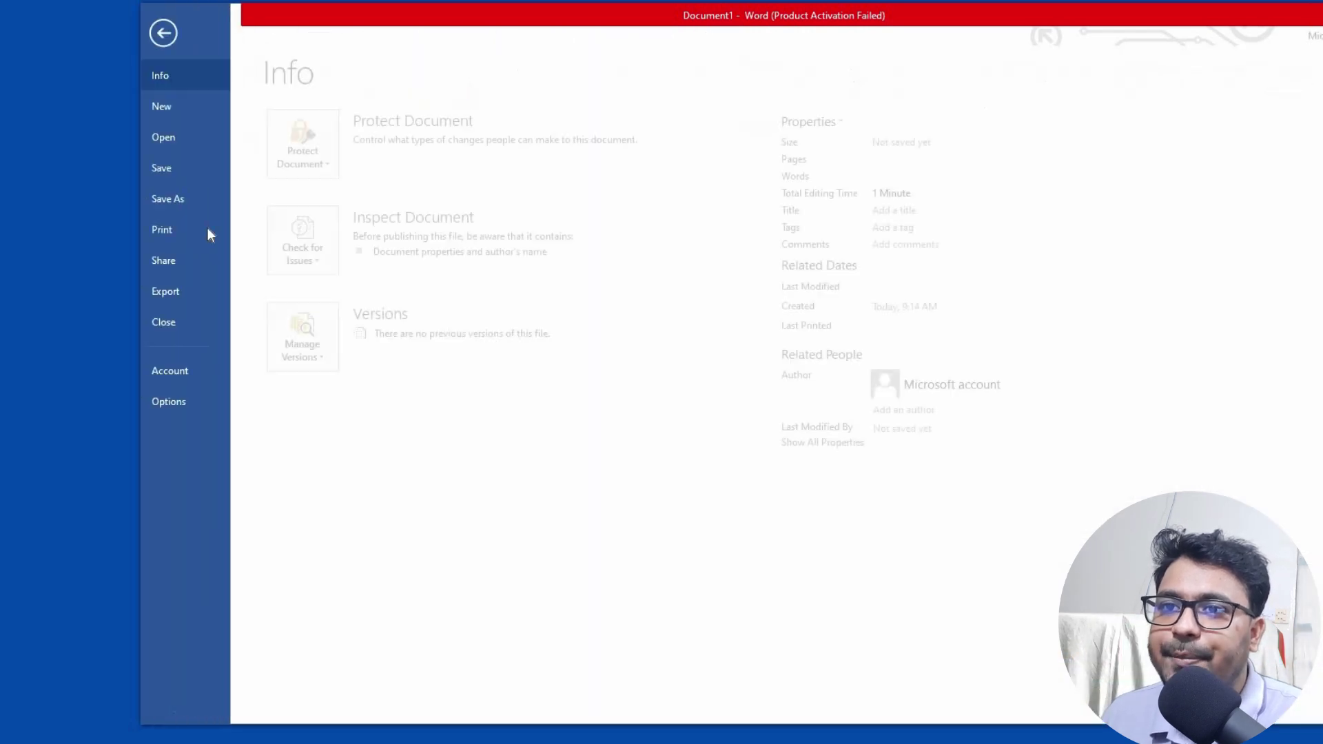
left_click(184, 146)
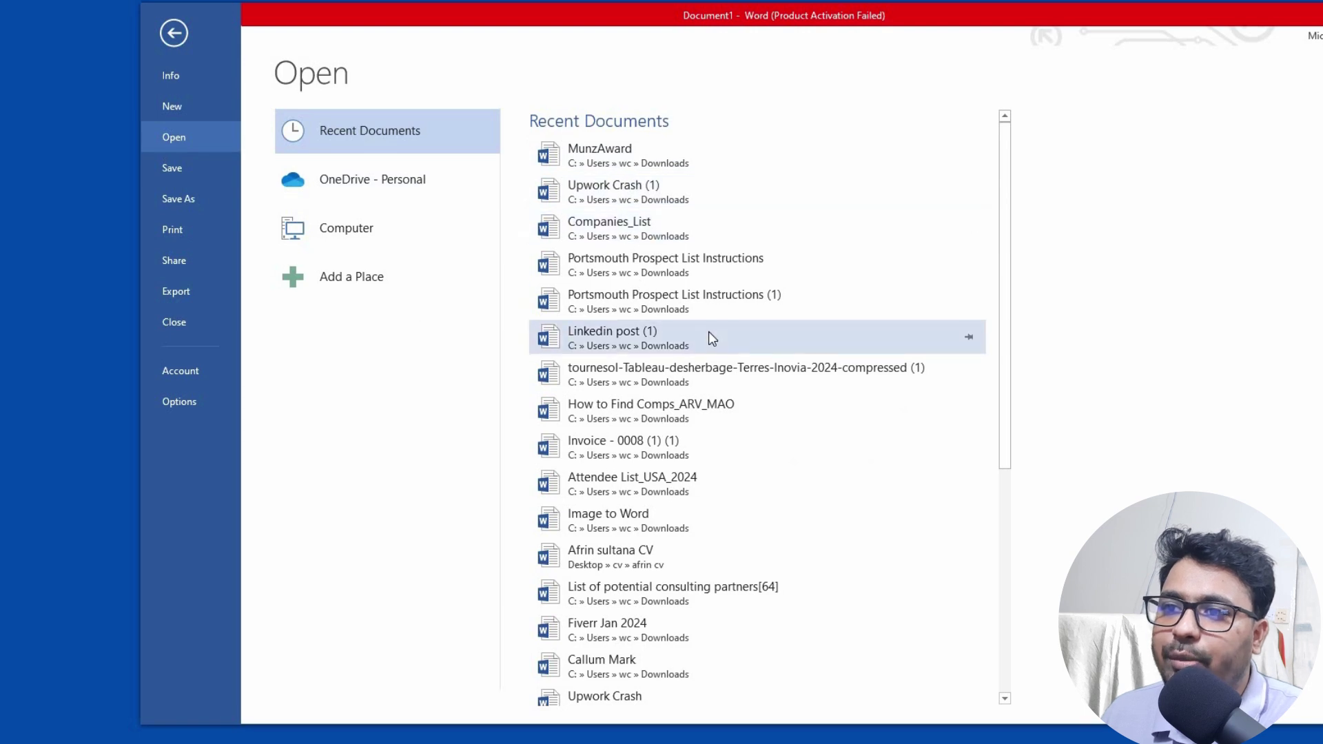
scroll(708, 332, "down", 5)
scroll(708, 332, "up", 5)
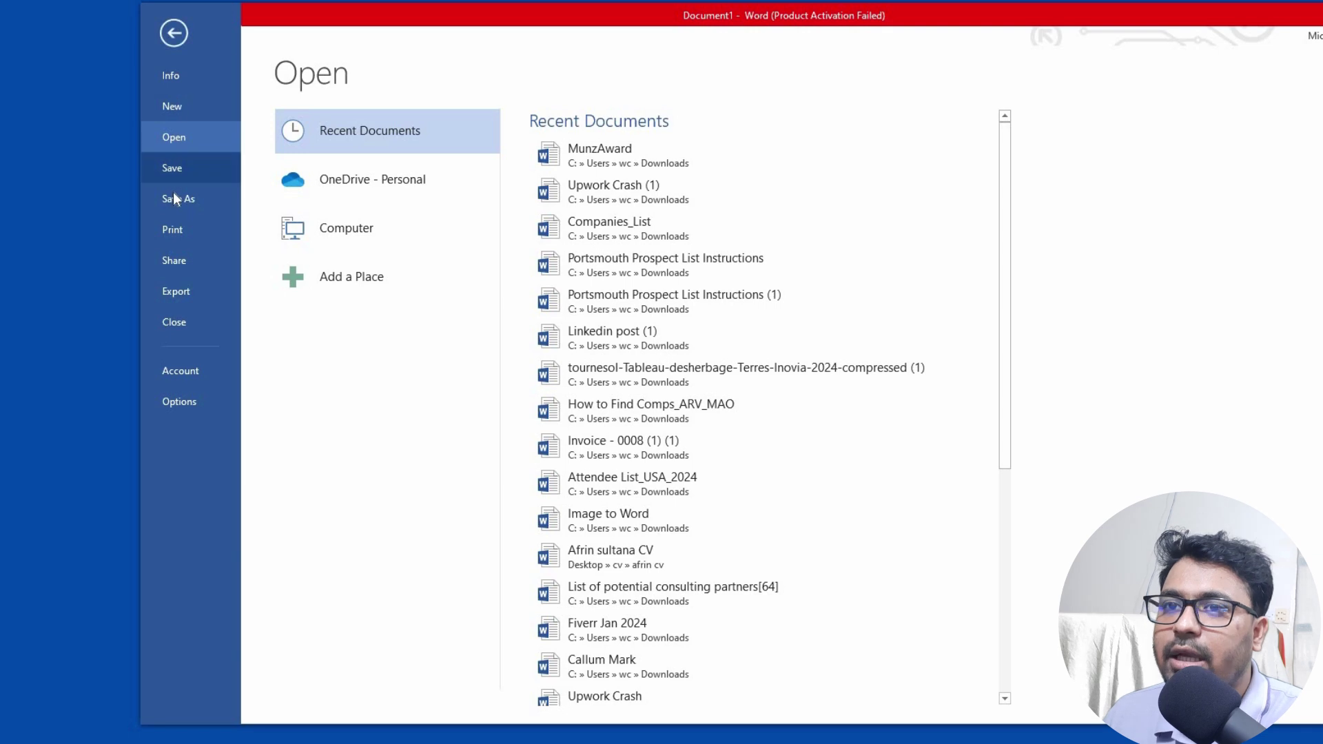
left_click(179, 172)
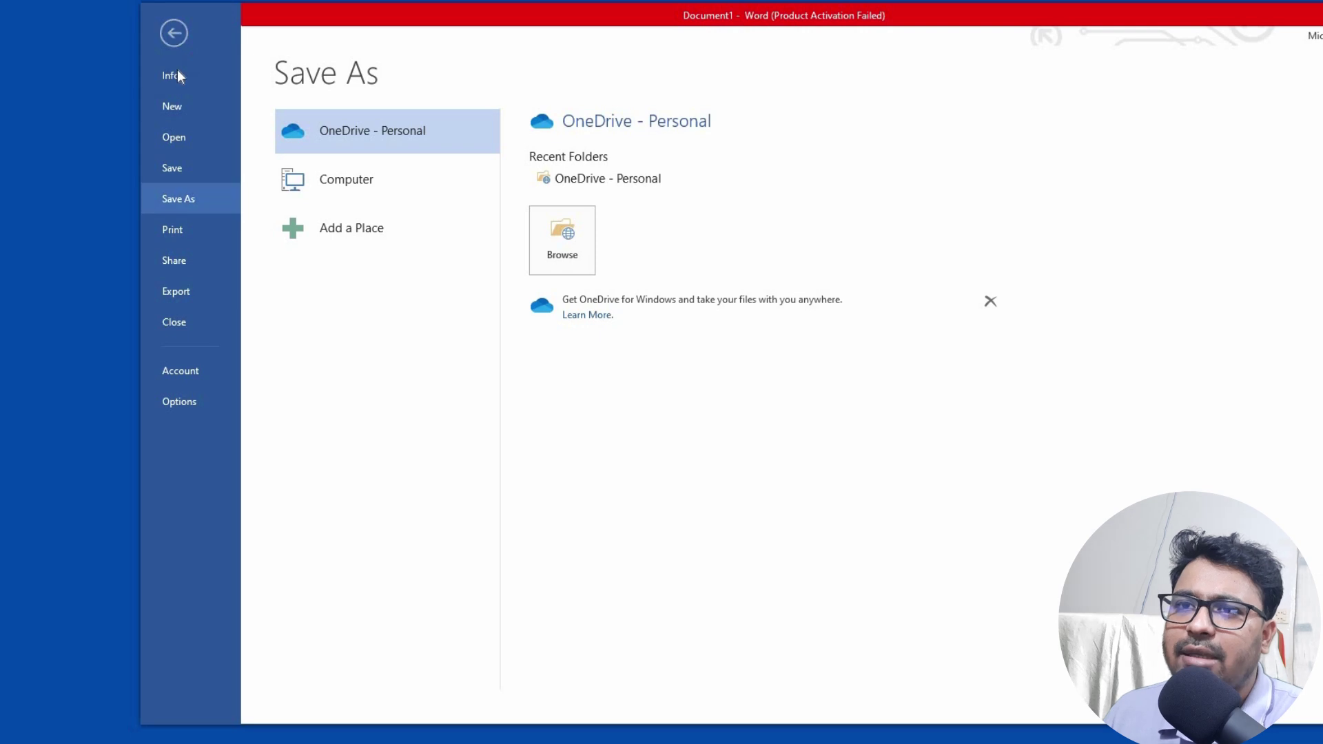
left_click(174, 33)
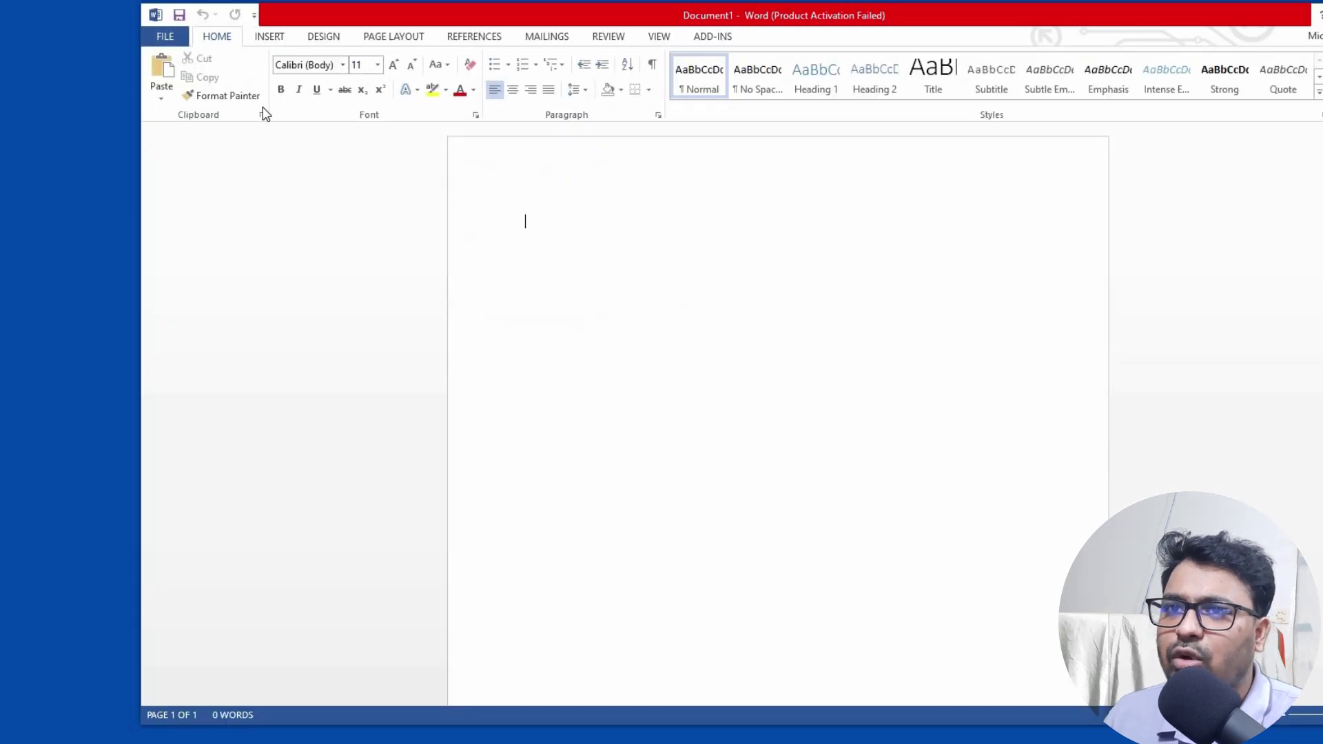
- Browse to the bata folder on New Volume (E:) as a save location, and leave without saving
left_click(164, 35)
left_click(185, 203)
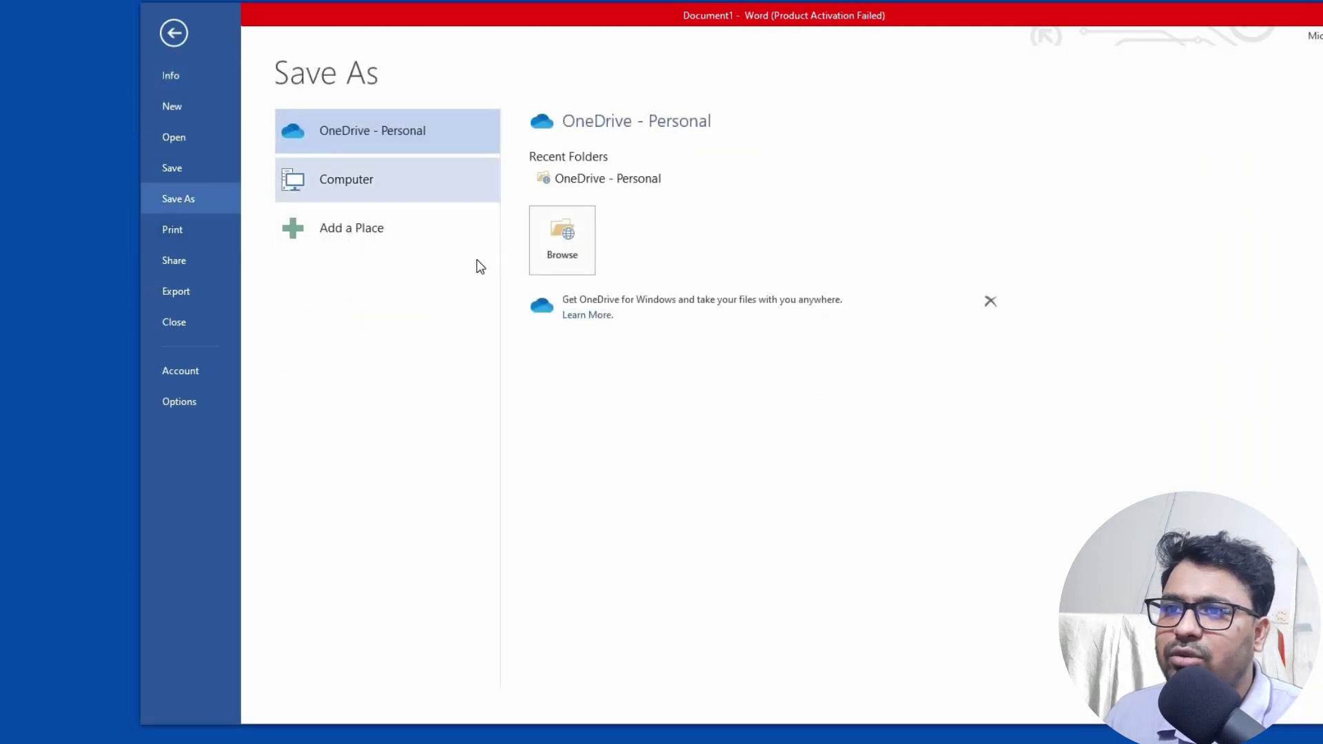
left_click(354, 179)
left_click(354, 178)
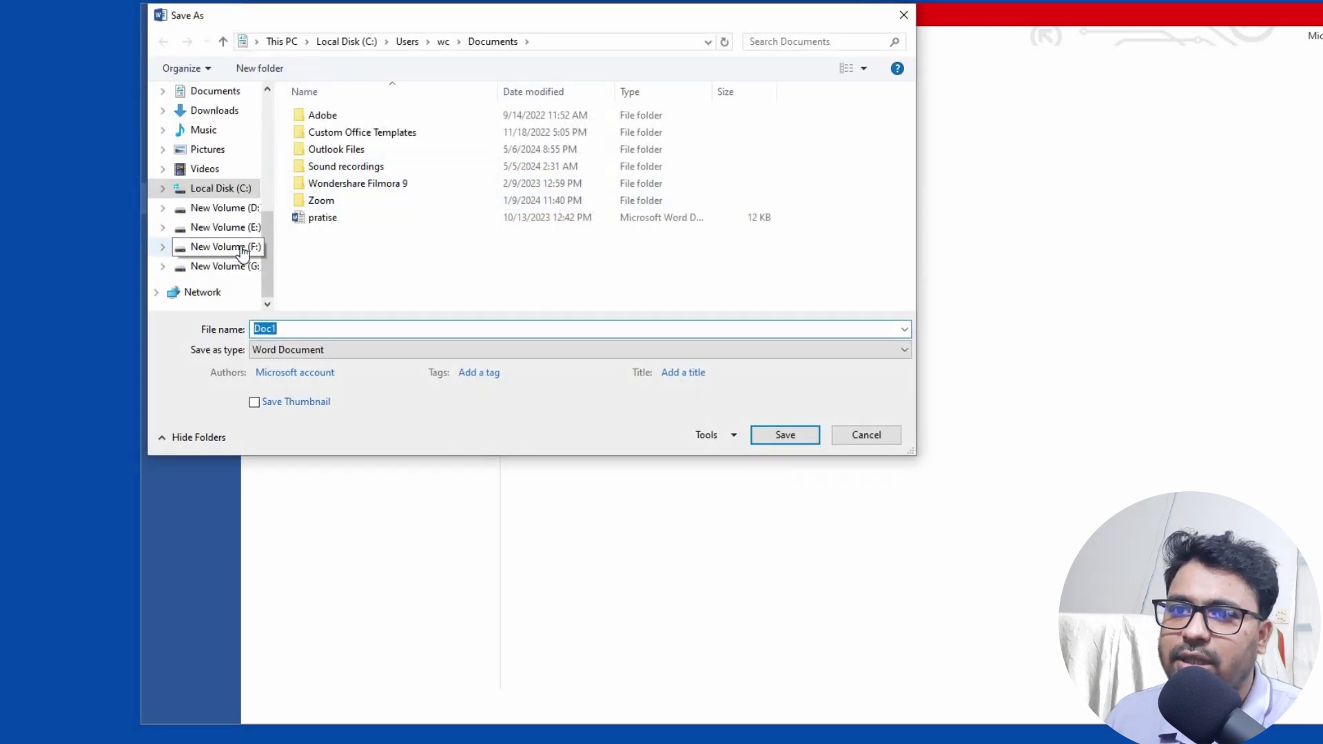
left_click(241, 247)
left_click(241, 234)
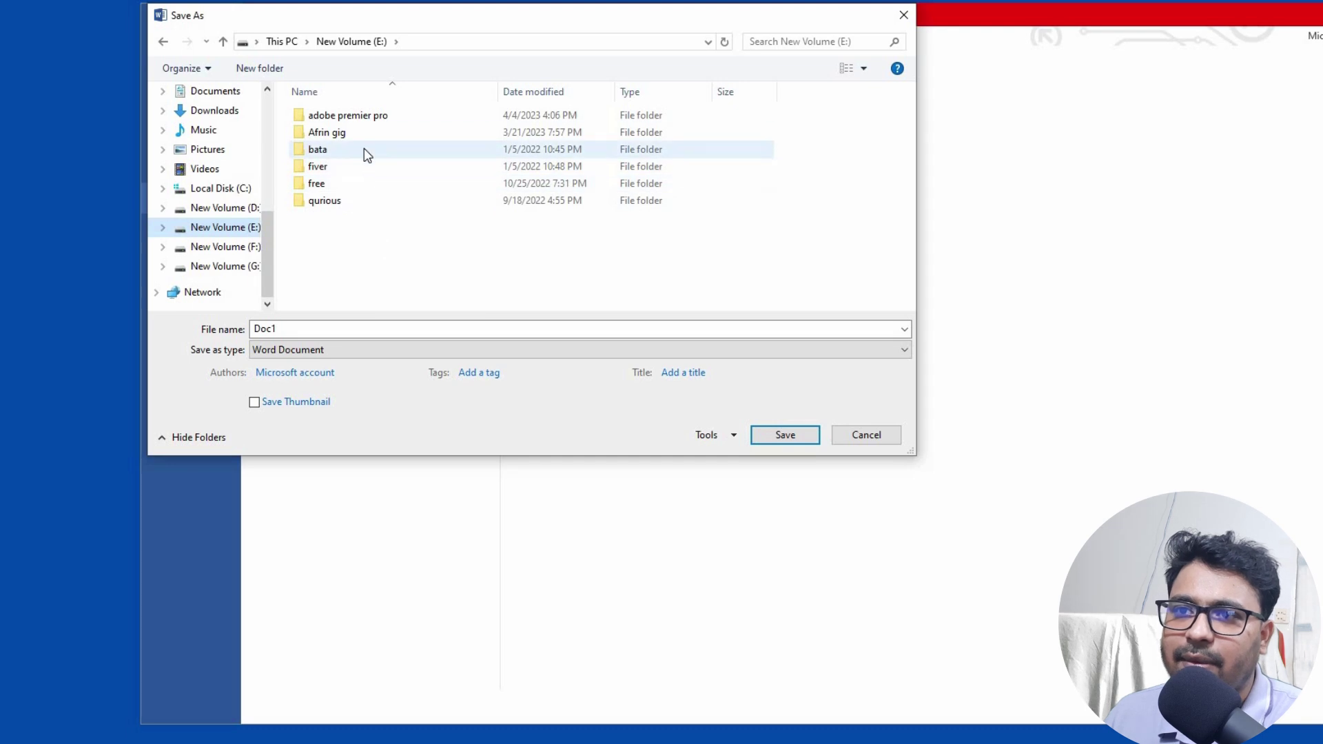
double_click(363, 149)
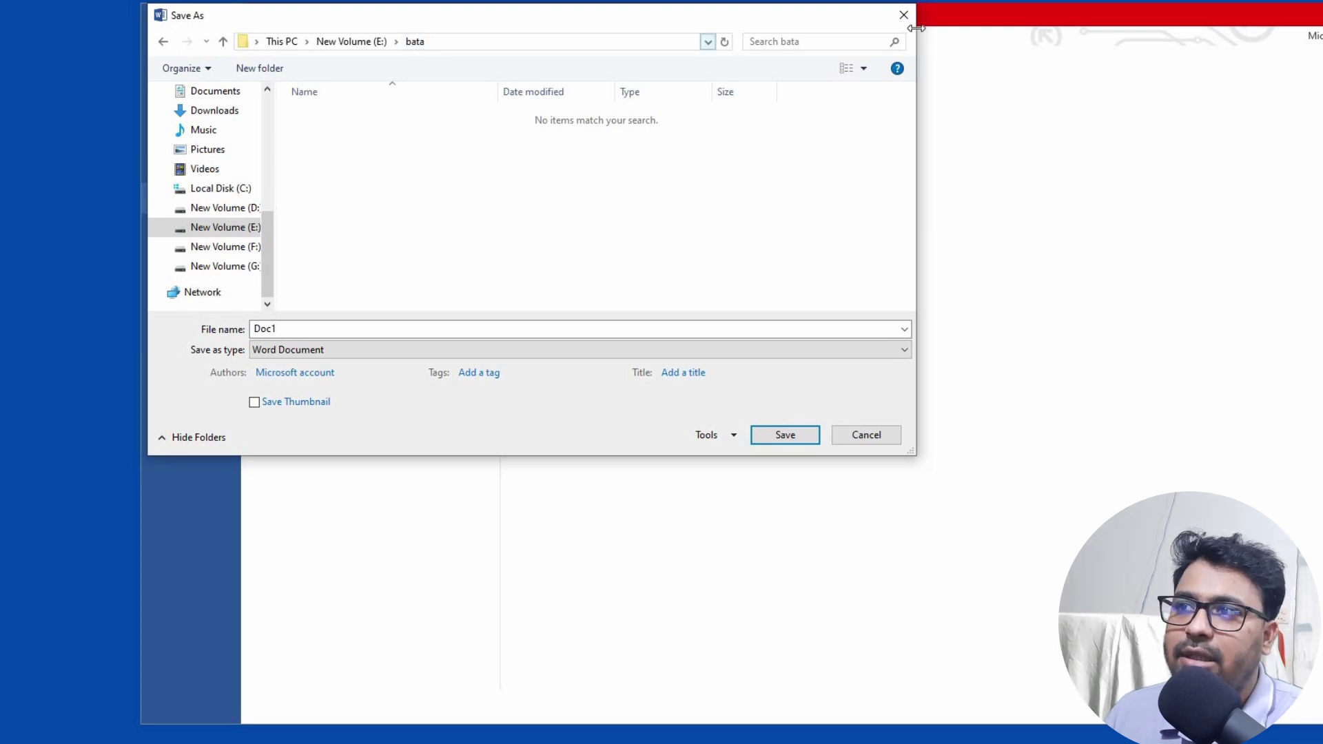
key("Escape")
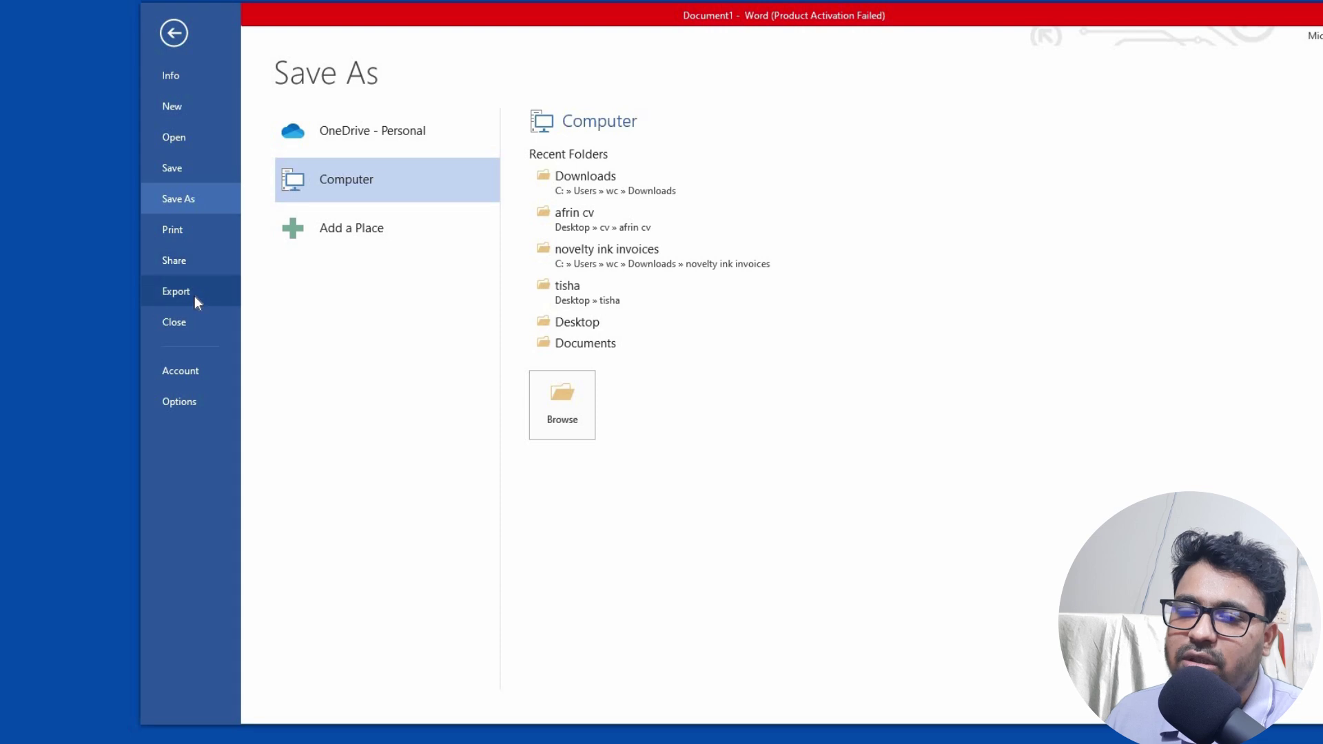
left_click(174, 33)
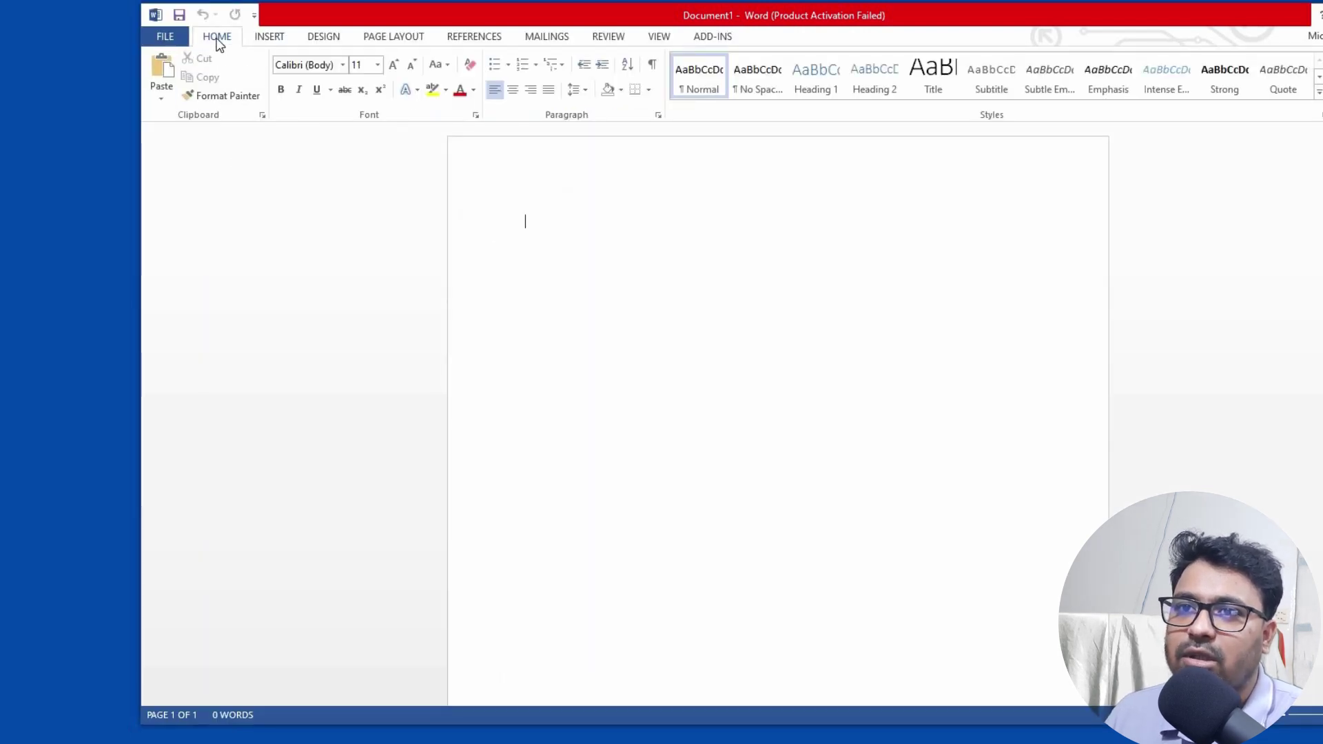
- View the available paste options
left_click(162, 99)
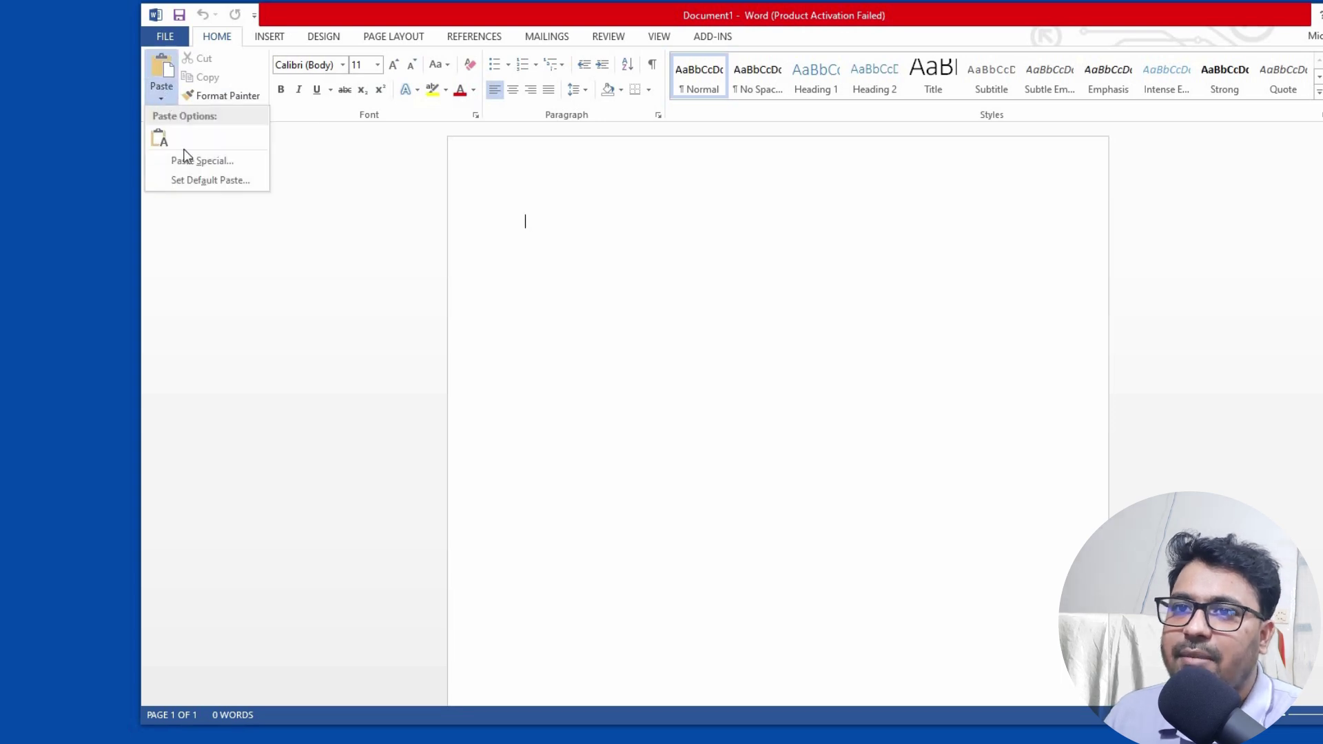
left_click(241, 214)
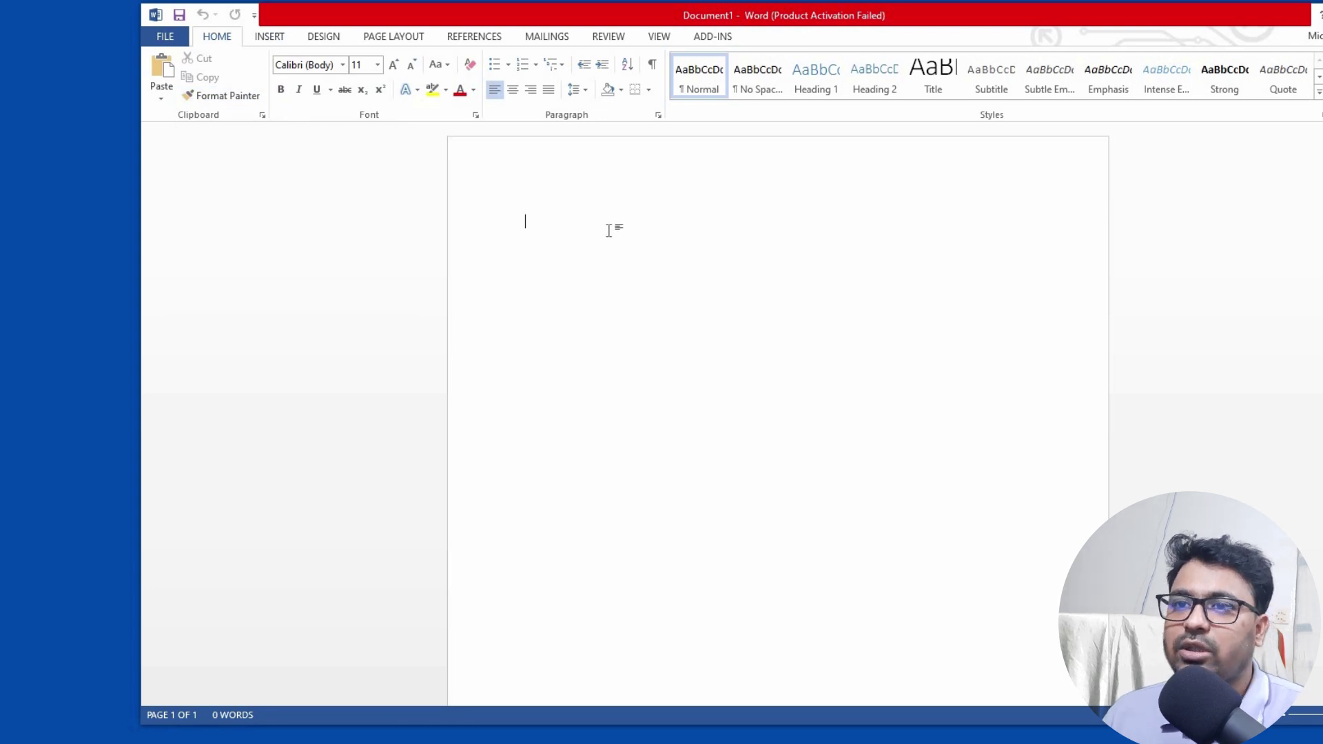
- Enter the sample text "vbxcfvxcvxcvxc" in the blank document and make it bold, italic and underlined
type("vbxcfvxcvxcvxc")
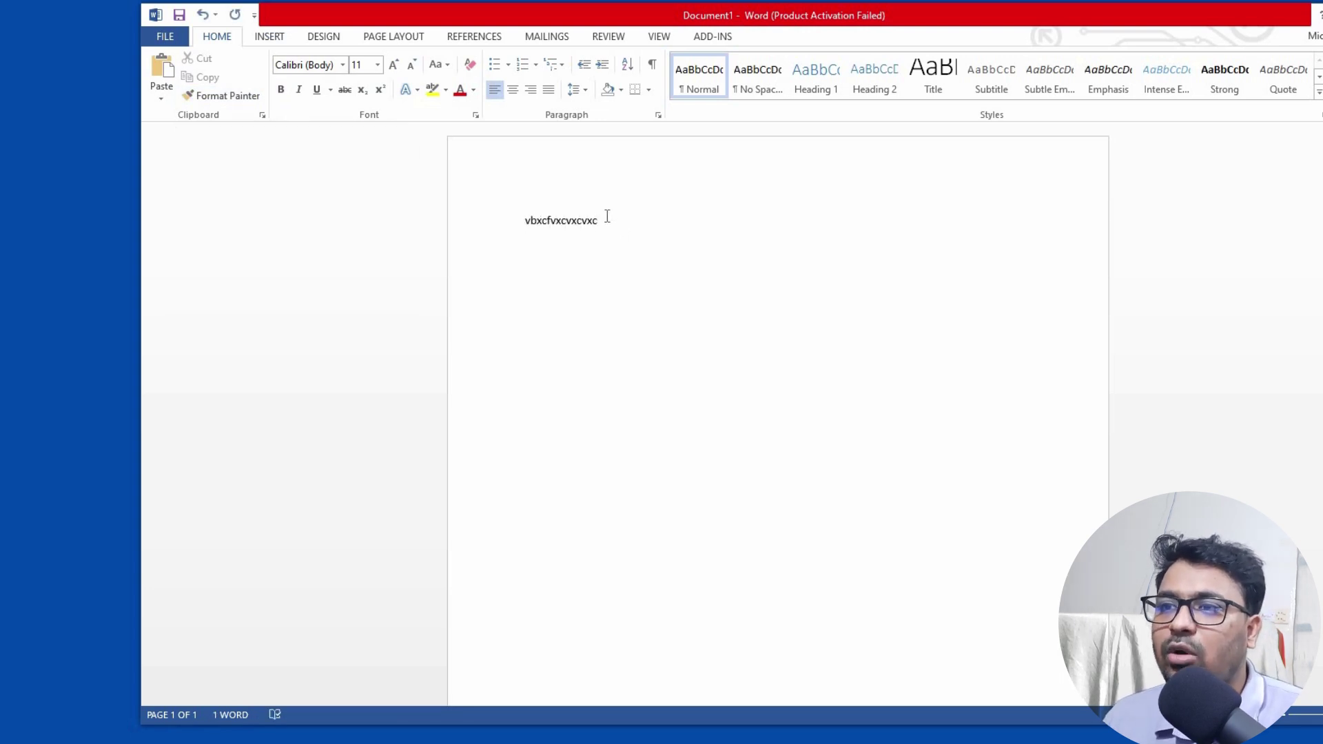
left_click_drag(607, 217, 524, 220)
left_click(281, 90)
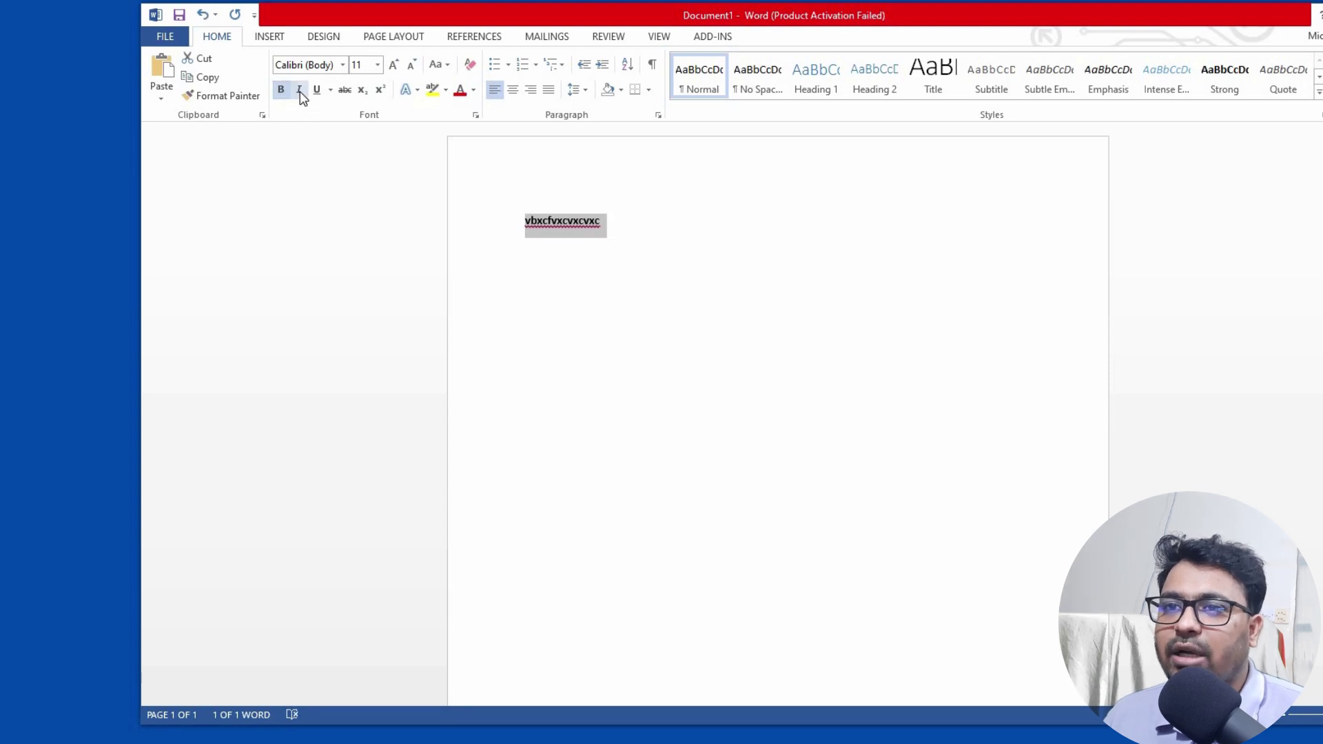
left_click(299, 91)
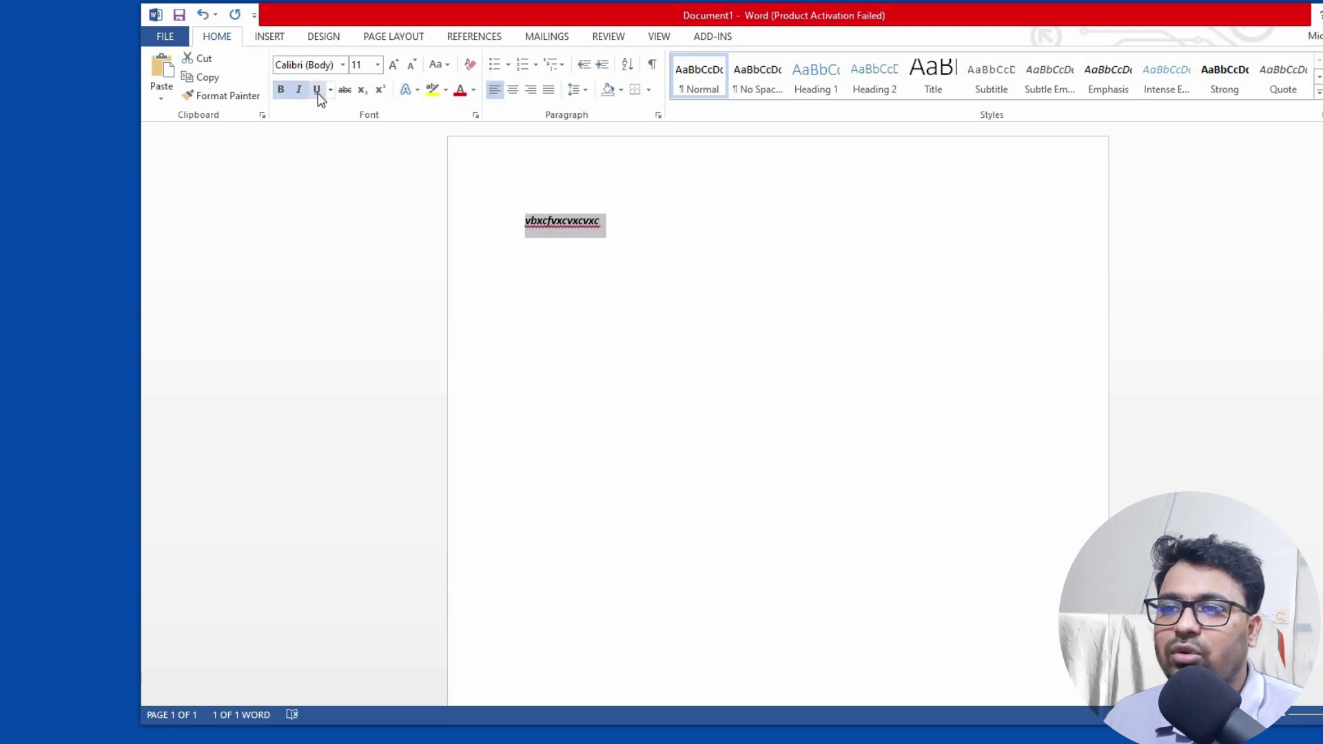
left_click(319, 97)
left_click(653, 229)
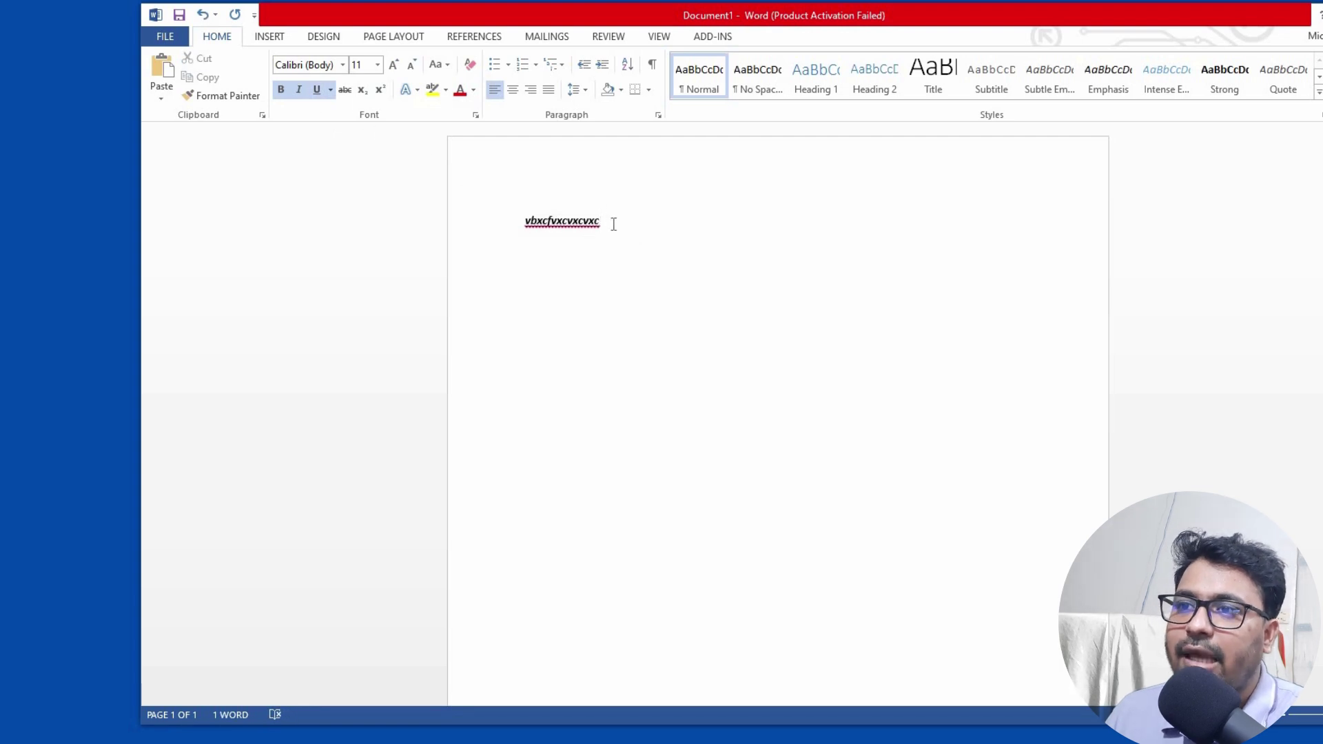
- Replace the sample text with "vvvvvvvvvv" in the same bold, italic, underlined formatting
left_click_drag(608, 219, 551, 219)
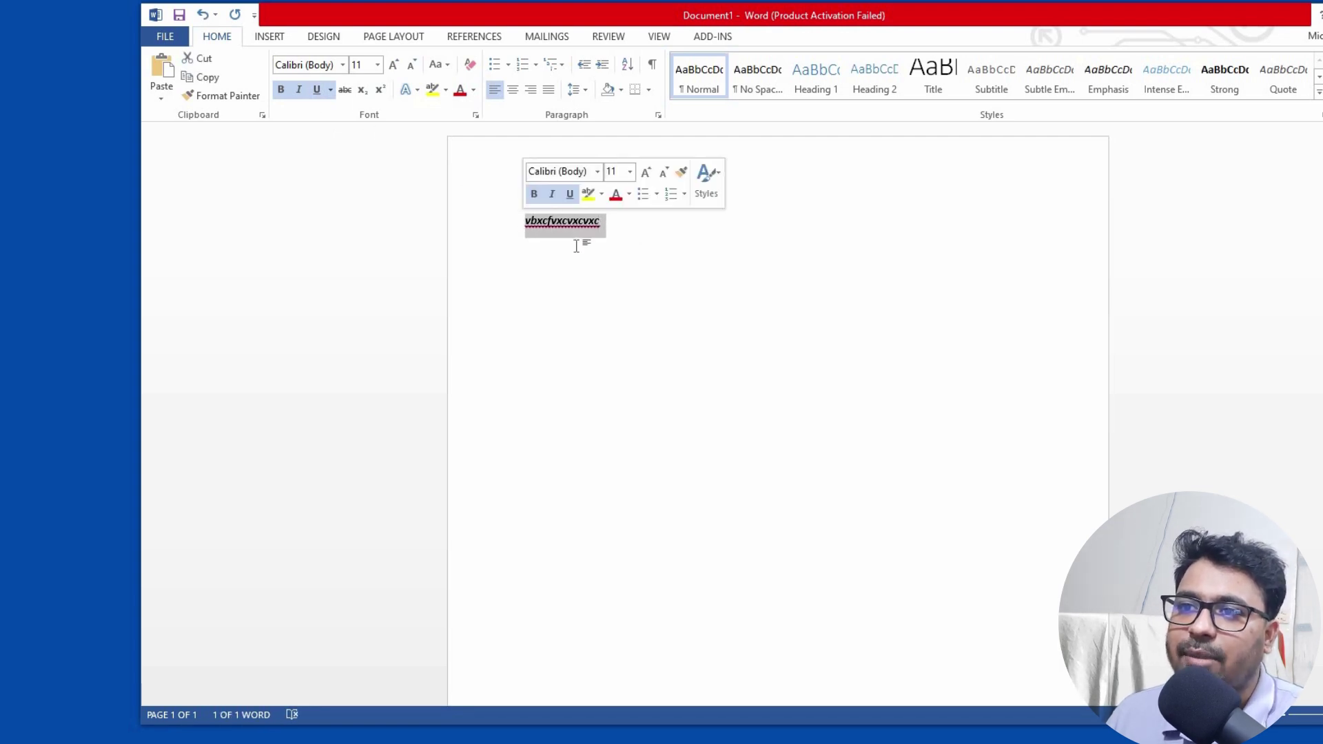
double_click(513, 223)
key("Delete")
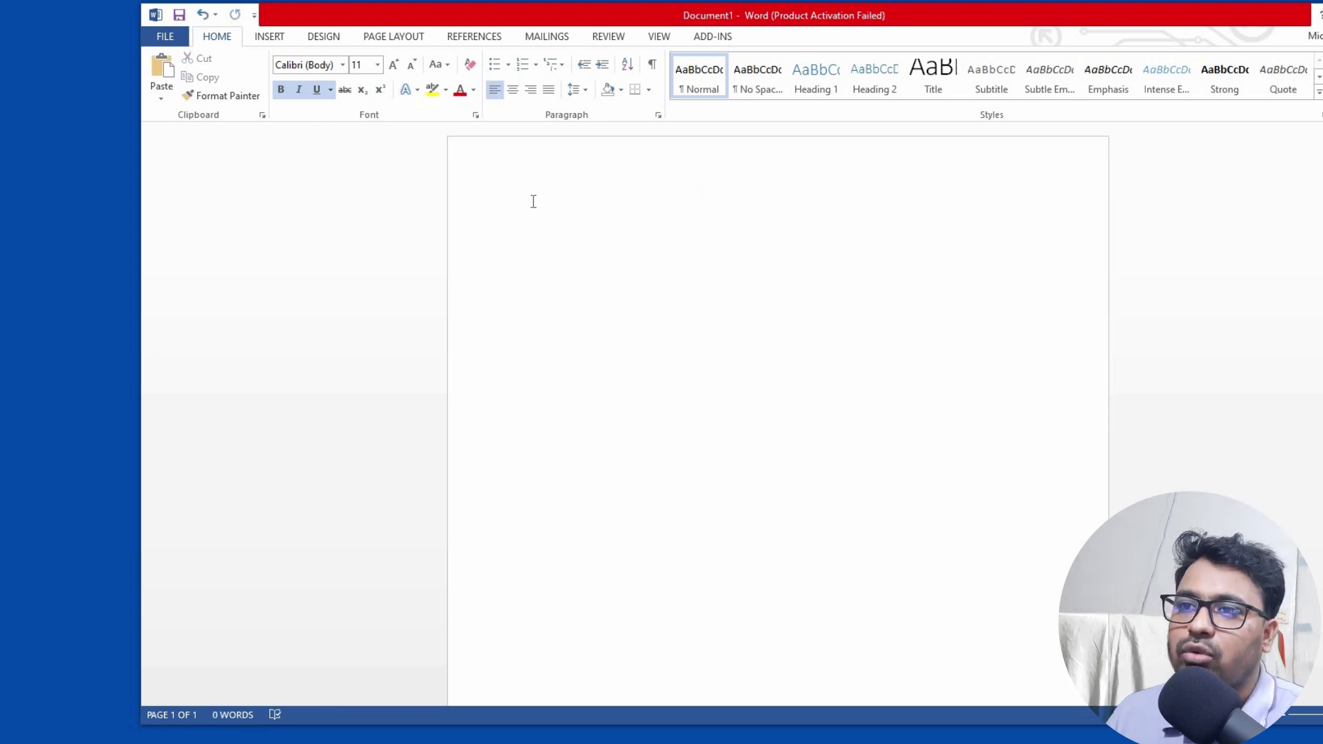
type("vvvv")
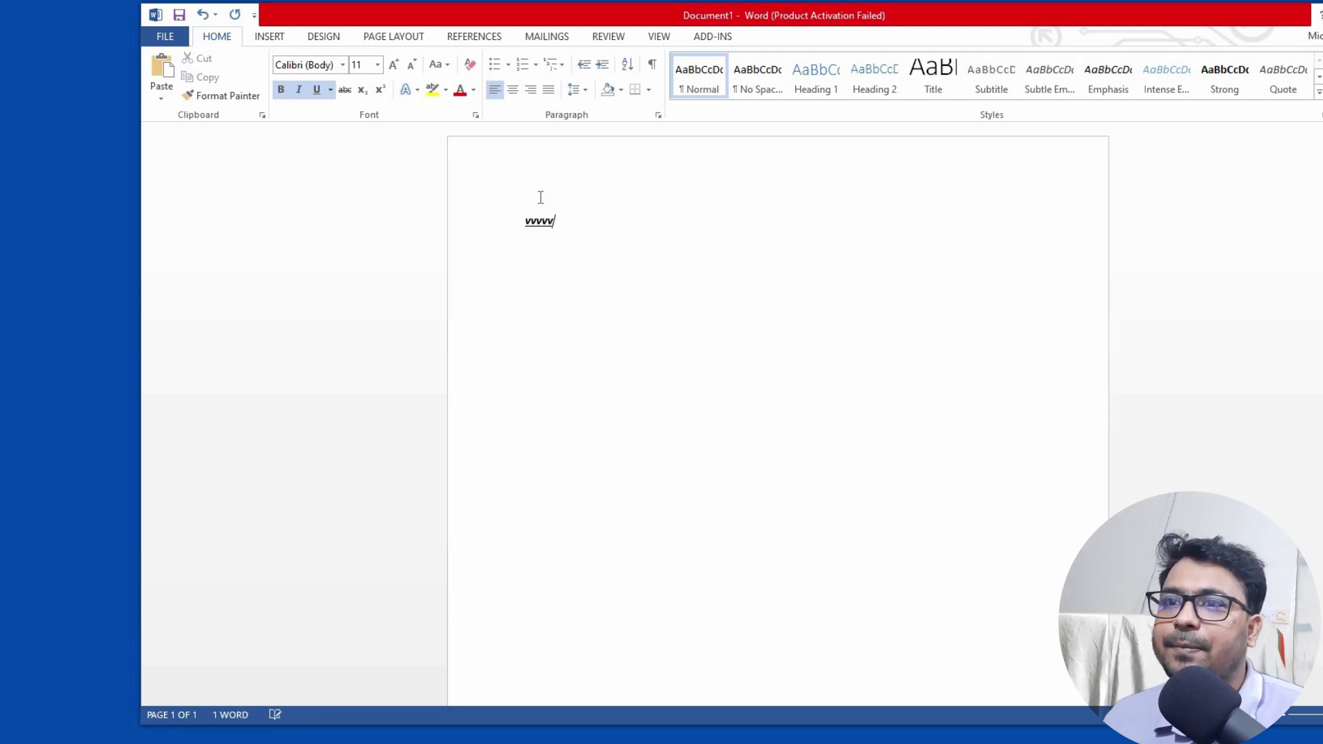
type("vvvvvv")
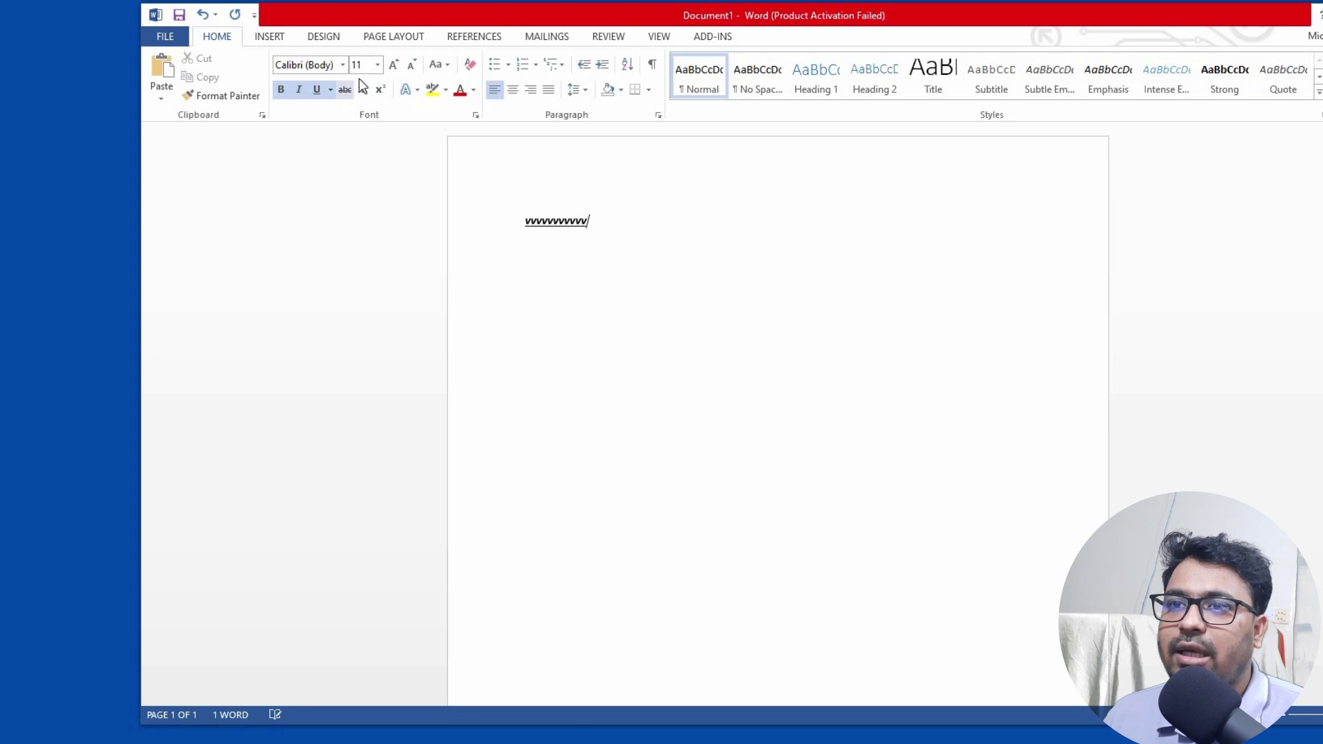
- Append "vvcvc" to the line in the Algerian font, and set the typing font back to Calibri
left_click(342, 66)
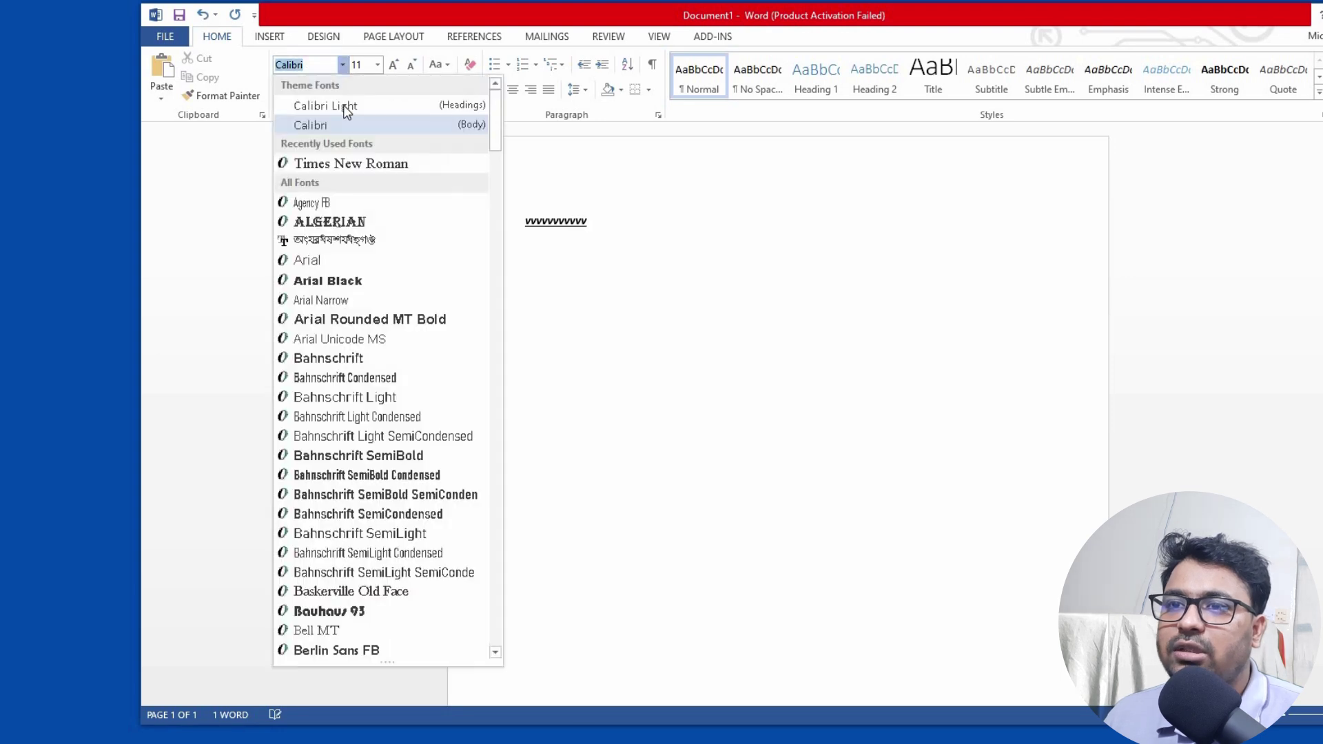
left_click(346, 224)
type("vv")
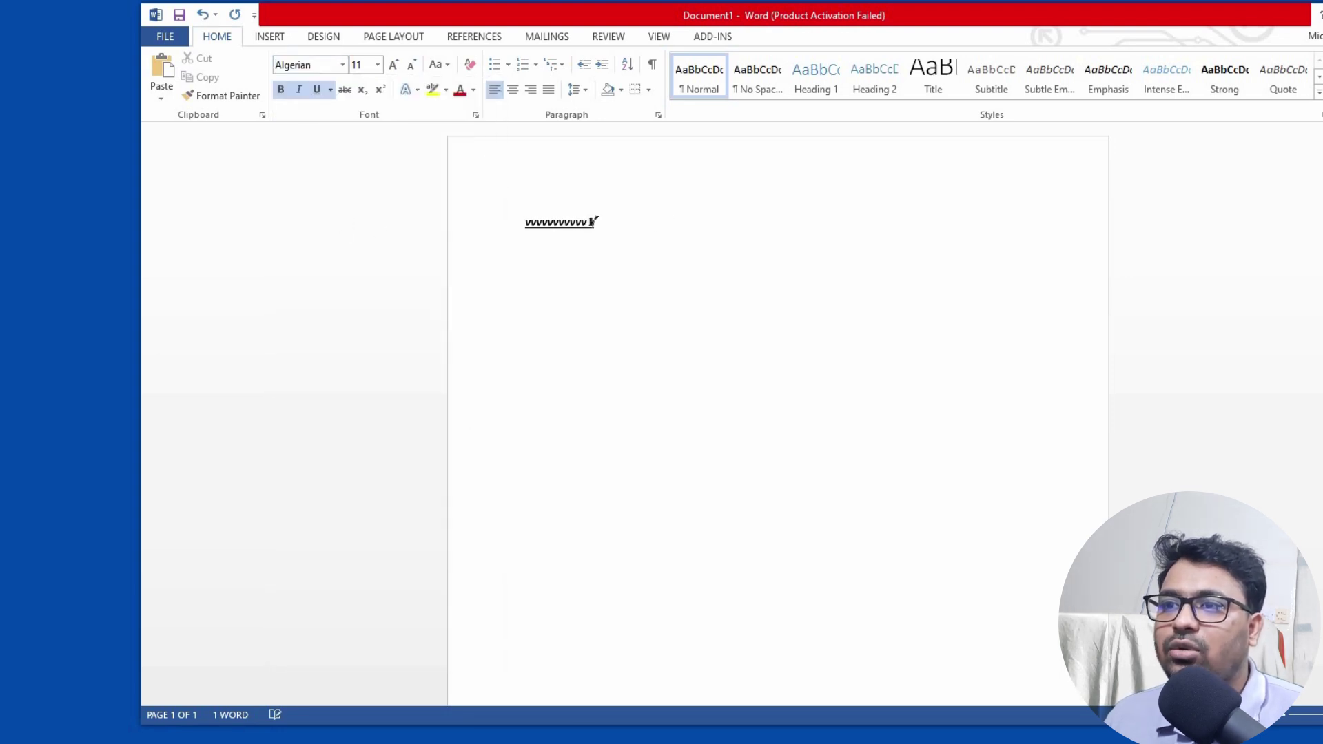
left_click(342, 64)
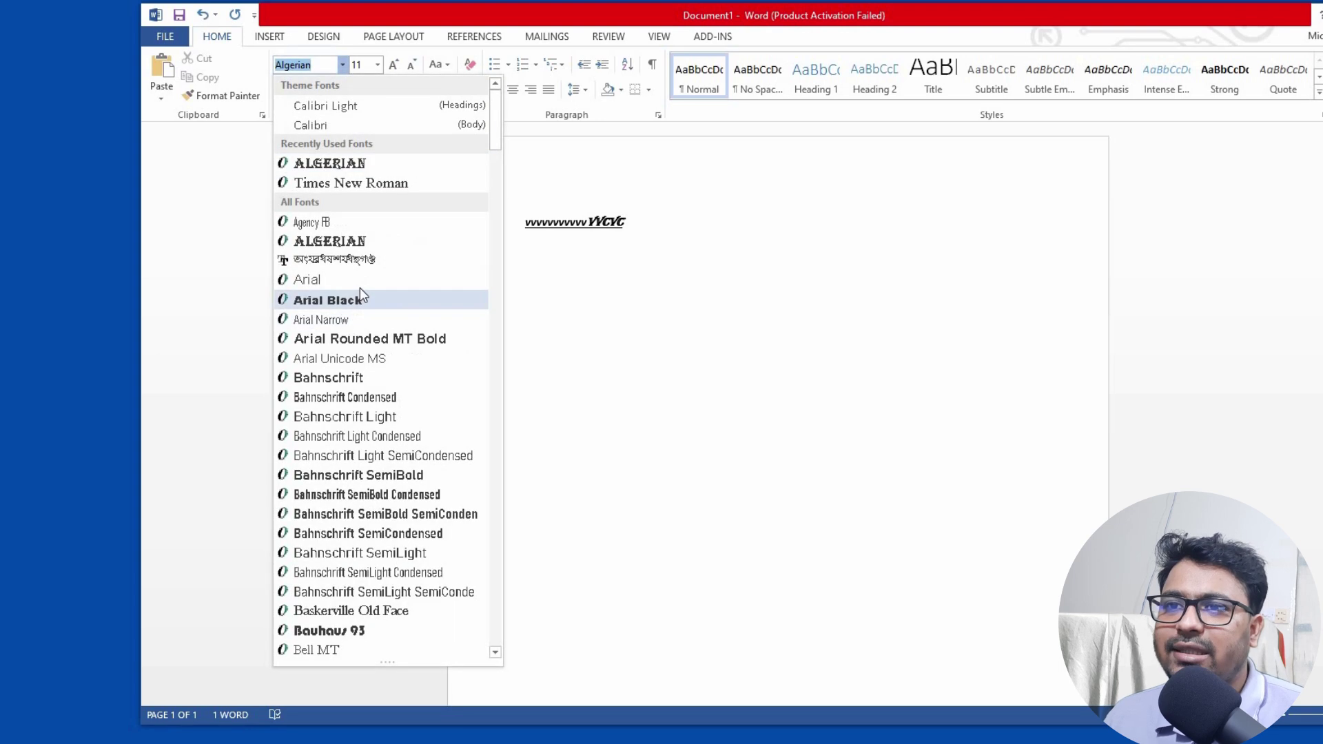
left_click(355, 126)
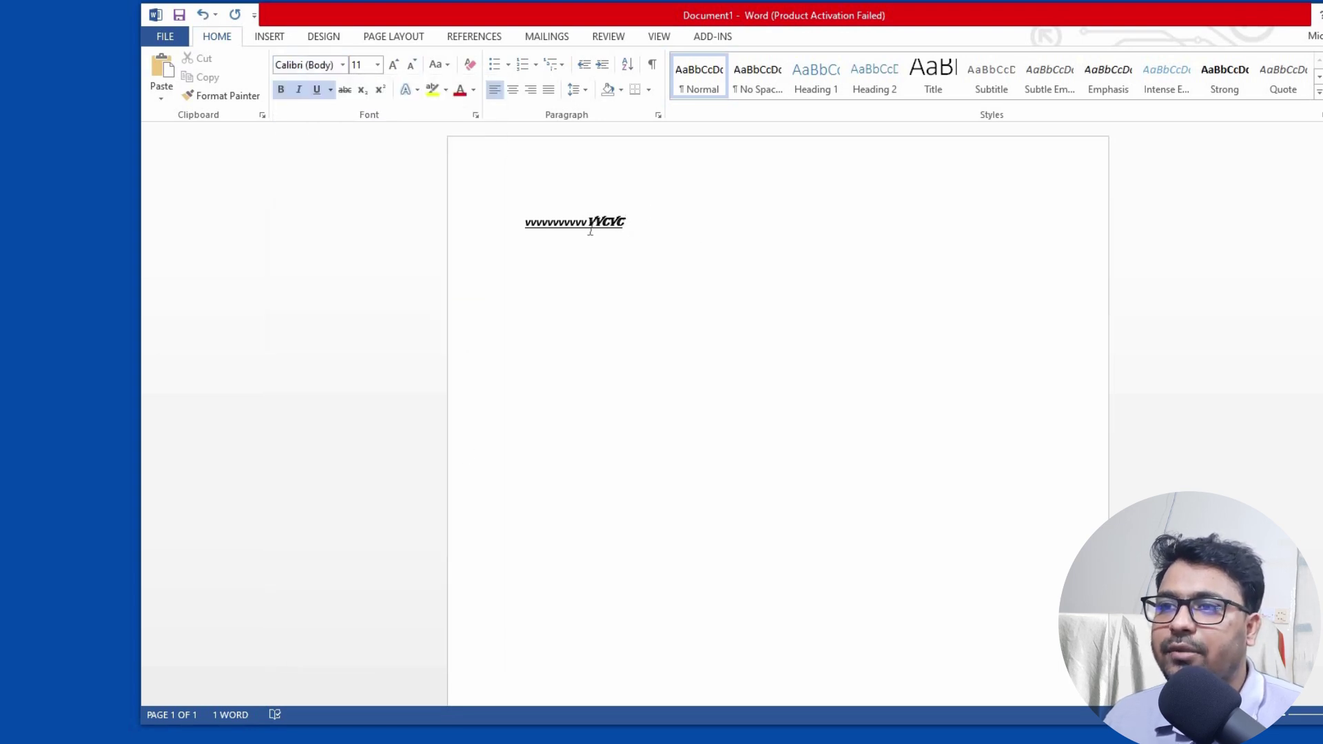
- View the font size choices for the whole text line without applying one
left_click_drag(626, 223, 524, 224)
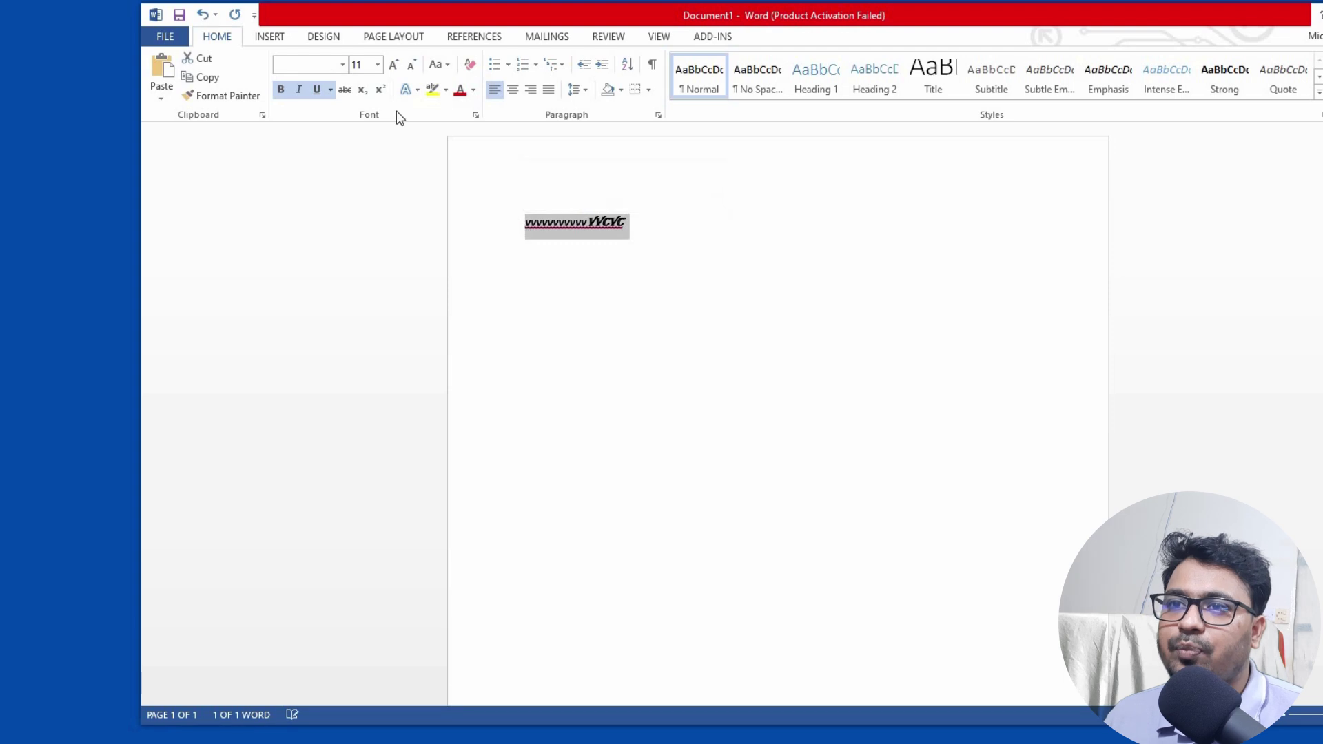
left_click(378, 65)
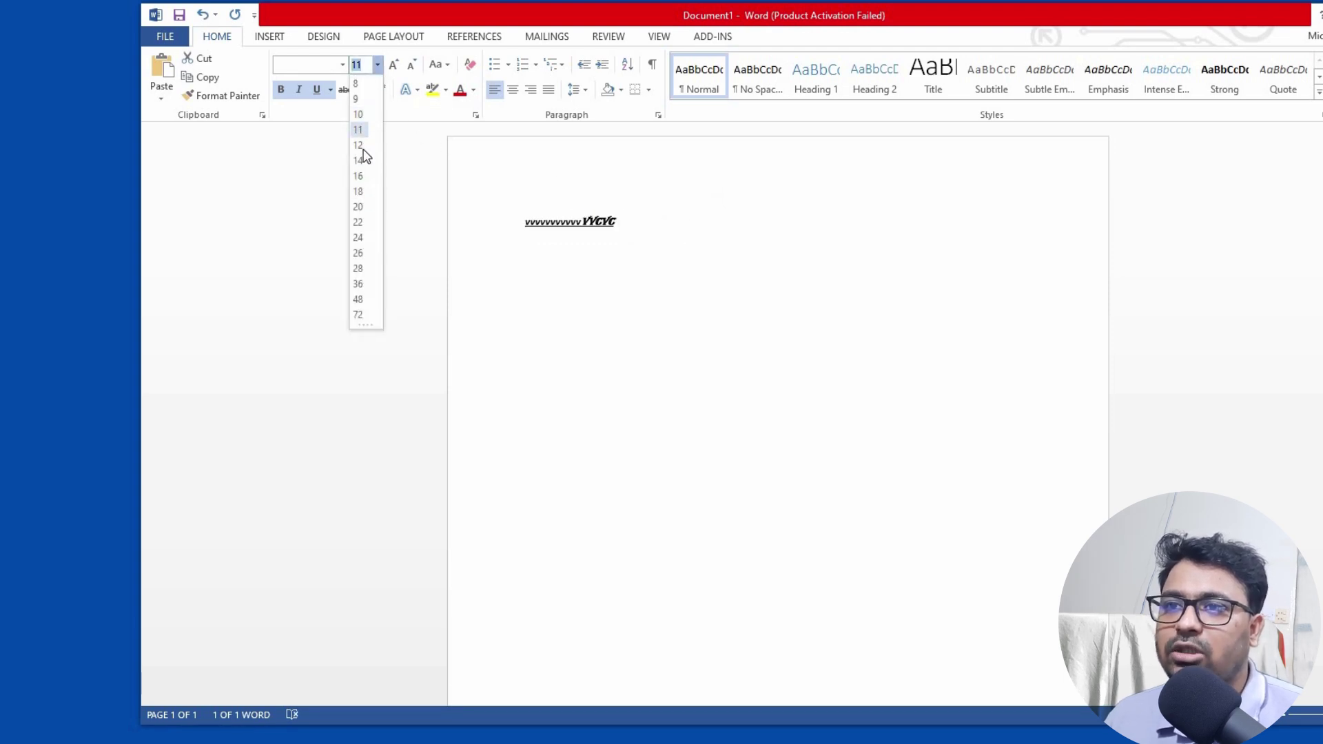
left_click(629, 228)
- Apply an outlined preset text effect to the whole text line
left_click_drag(631, 228, 519, 227)
left_click(417, 91)
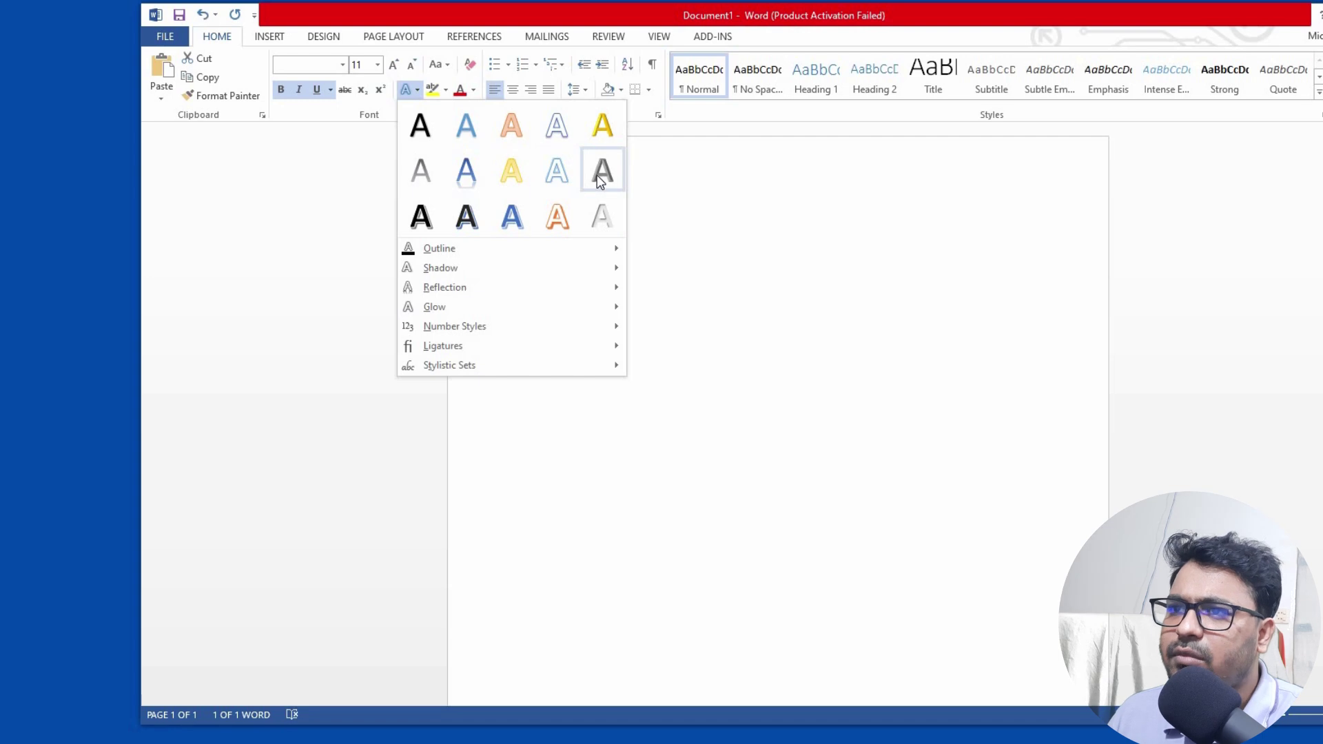
left_click(639, 243)
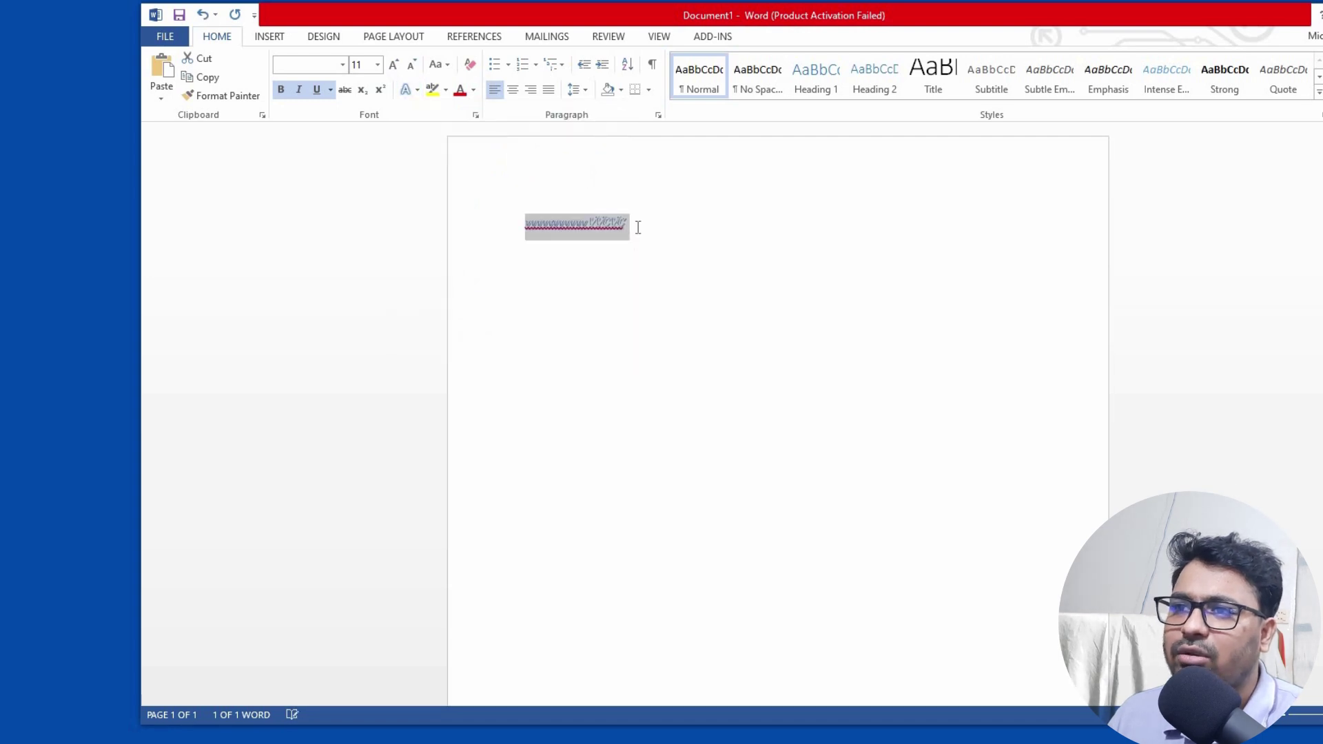
left_click(645, 225)
- Apply the orange preset text effect in the gallery's first row to the whole text line
double_click(534, 230)
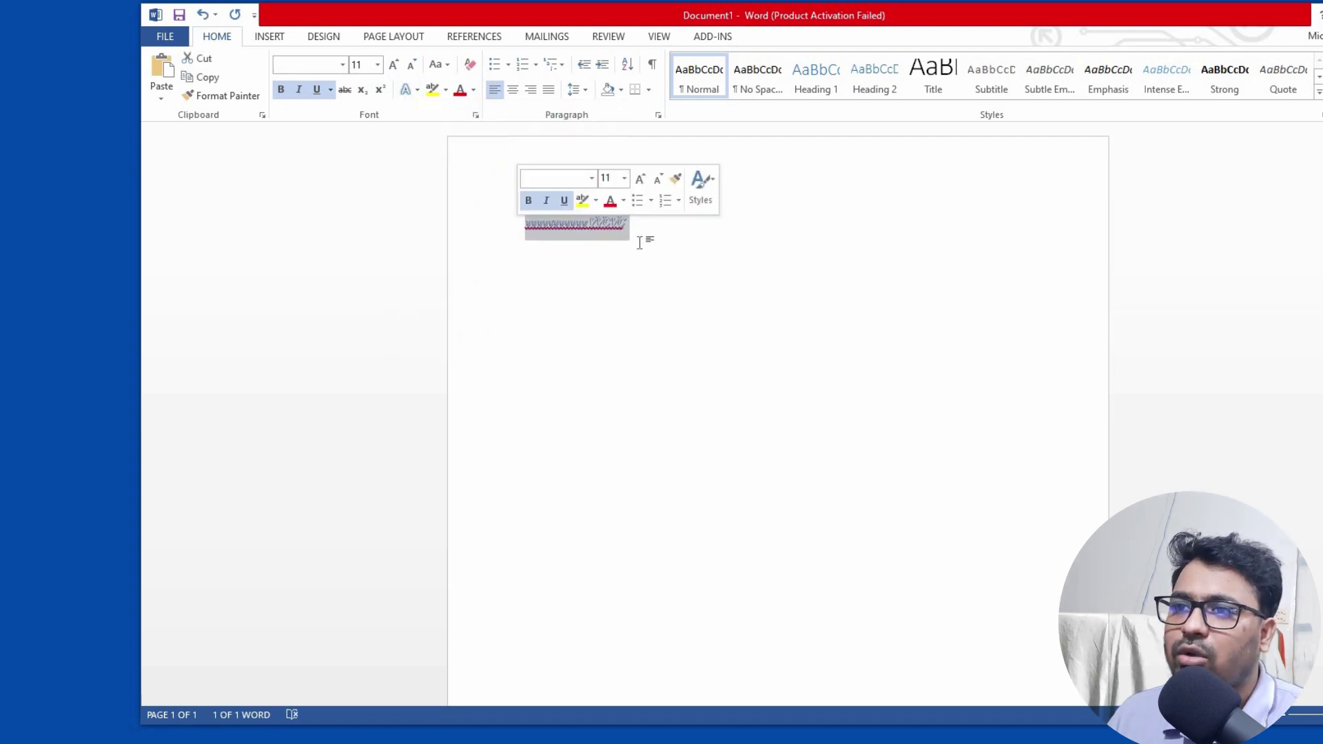
left_click(528, 222)
double_click(528, 222)
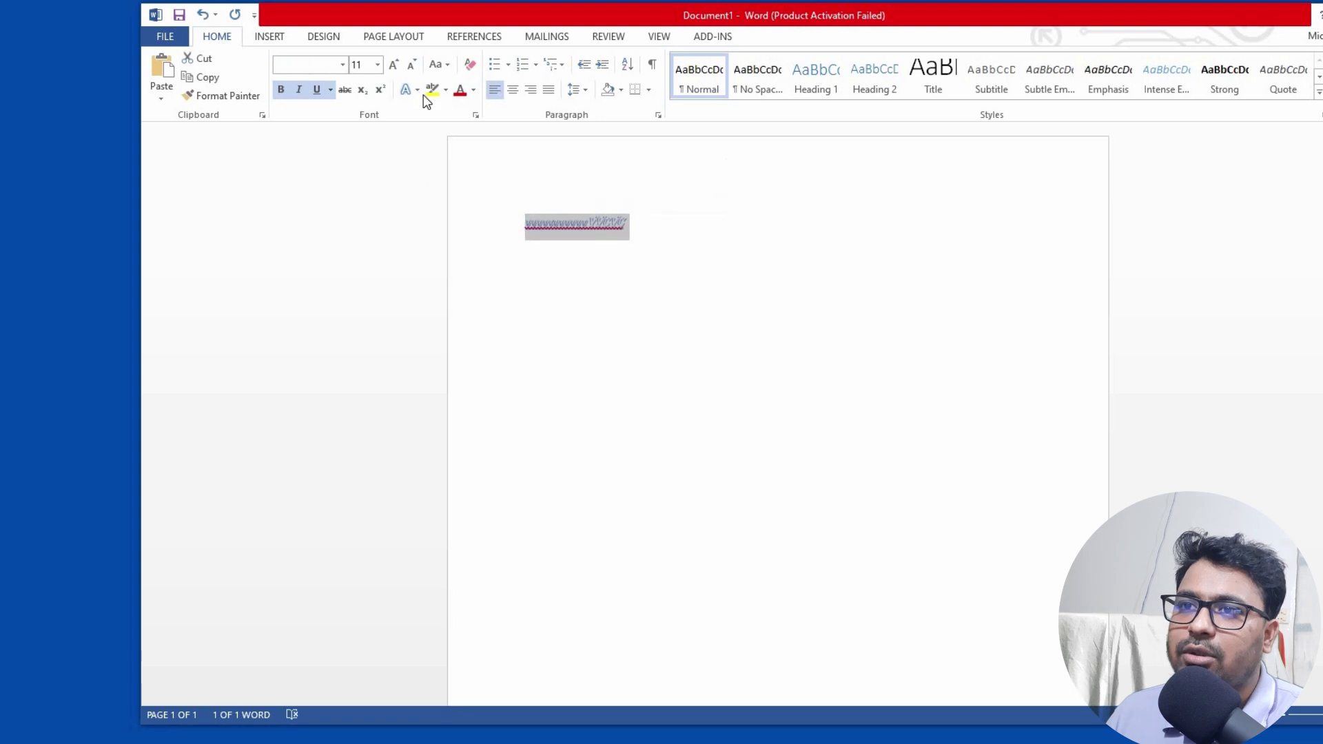
left_click(405, 89)
left_click(510, 128)
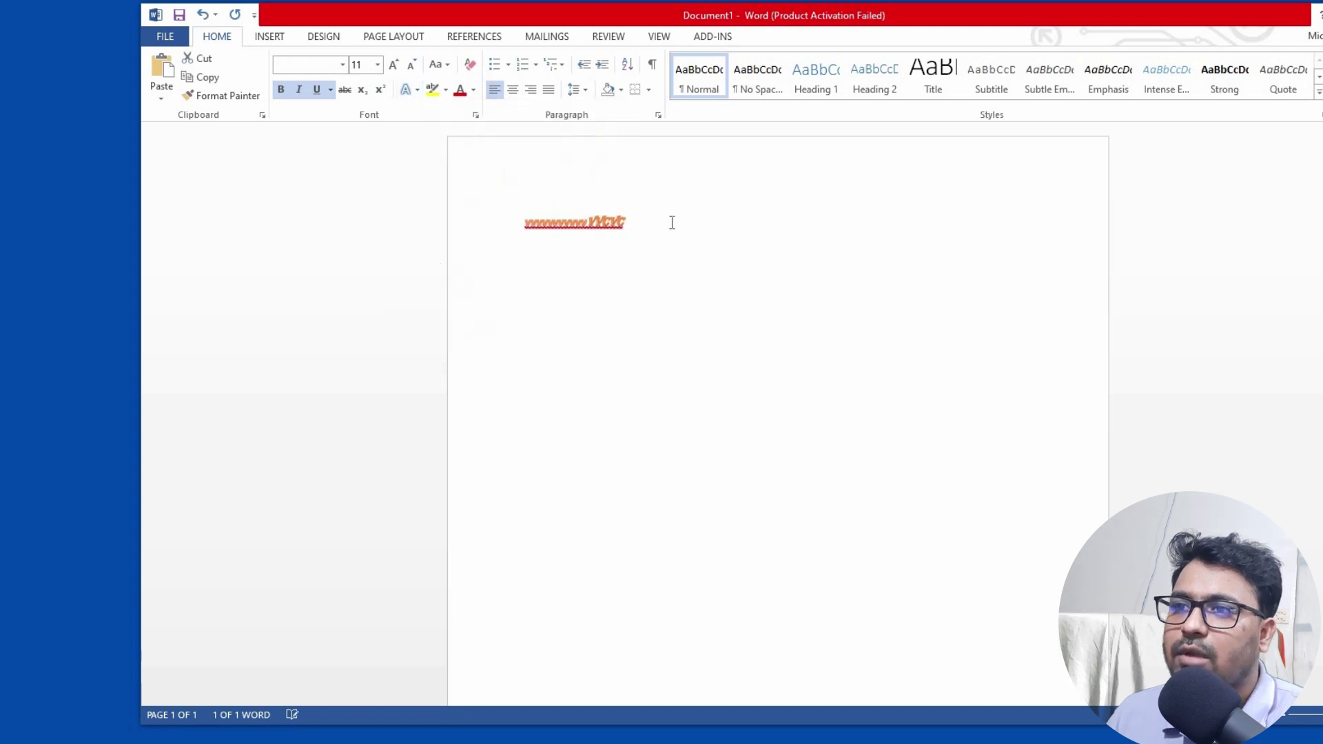
- Raise the typing font size at the end of the line to 12, return it to 11, and view the change-case options
left_click(647, 229)
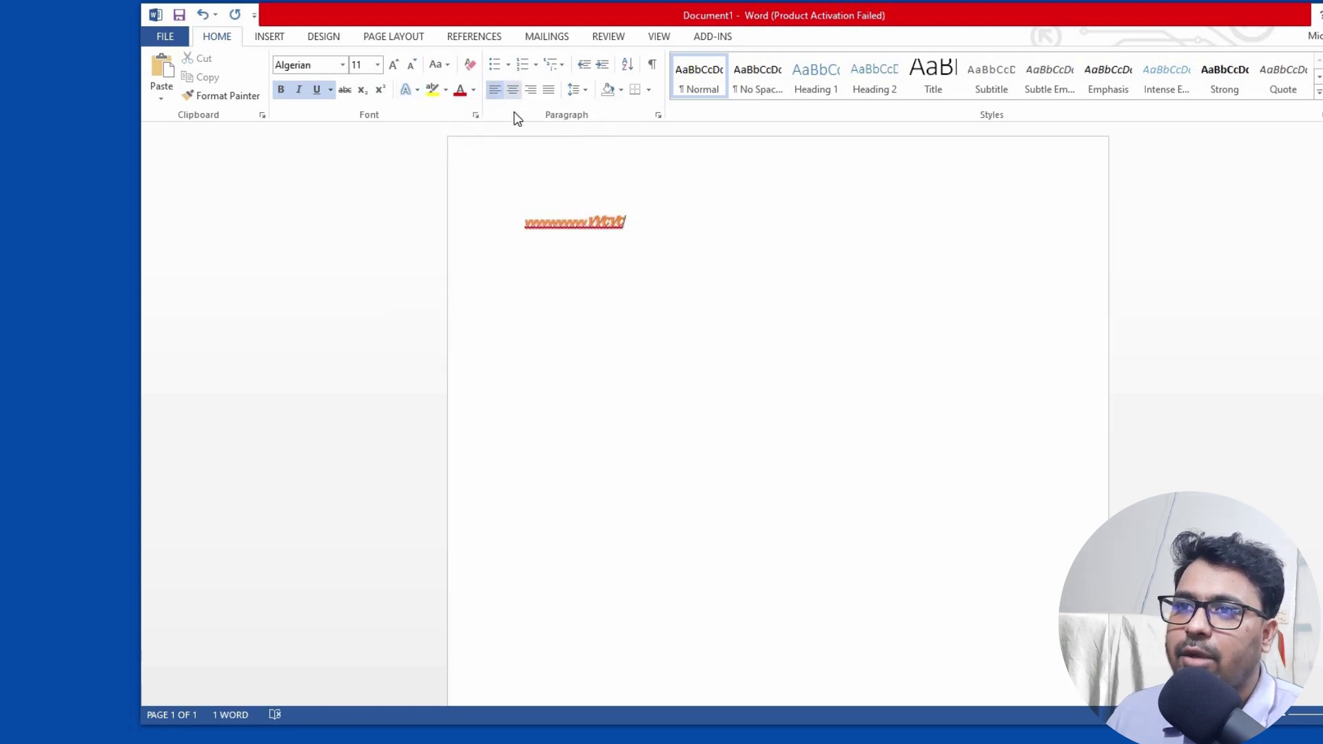
left_click(399, 64)
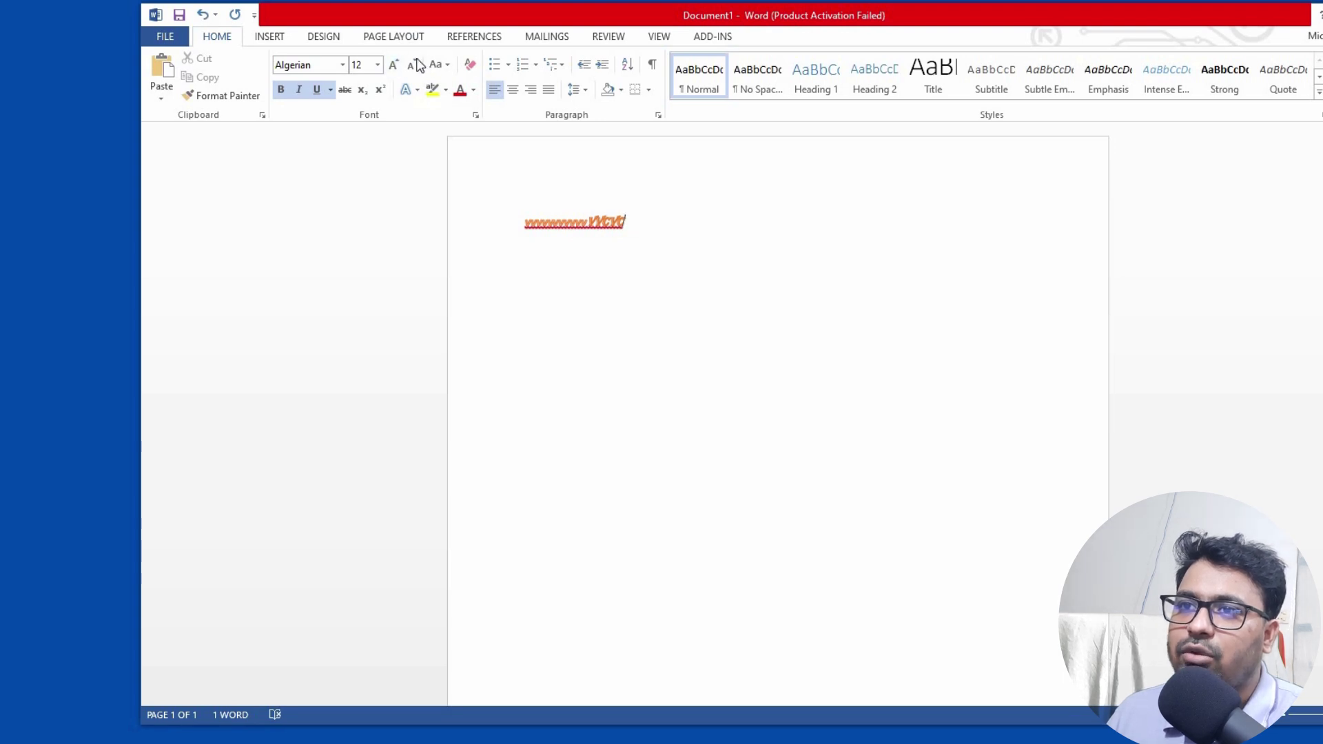
left_click(416, 64)
left_click(449, 69)
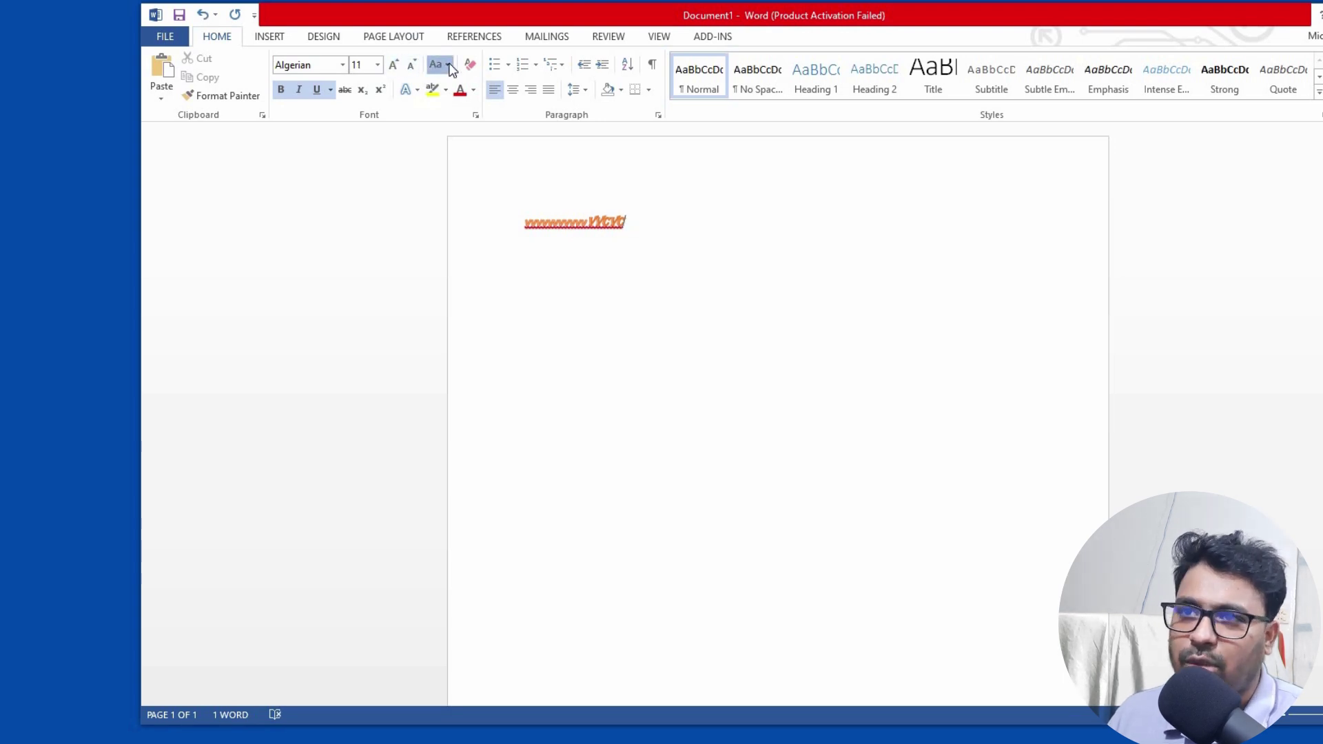
left_click(549, 122)
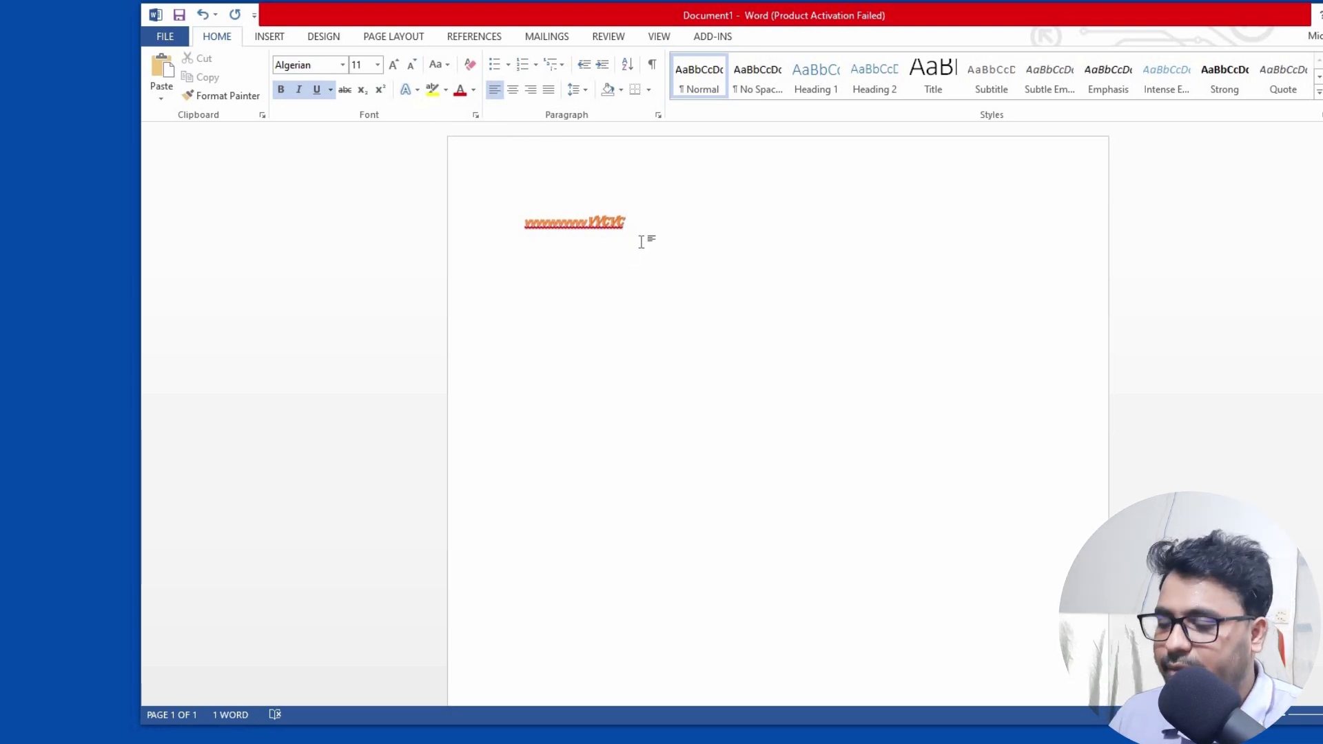
- Add a second line consisting of a run of commas and center it
key("Return")
type("aaaaaaaaa")
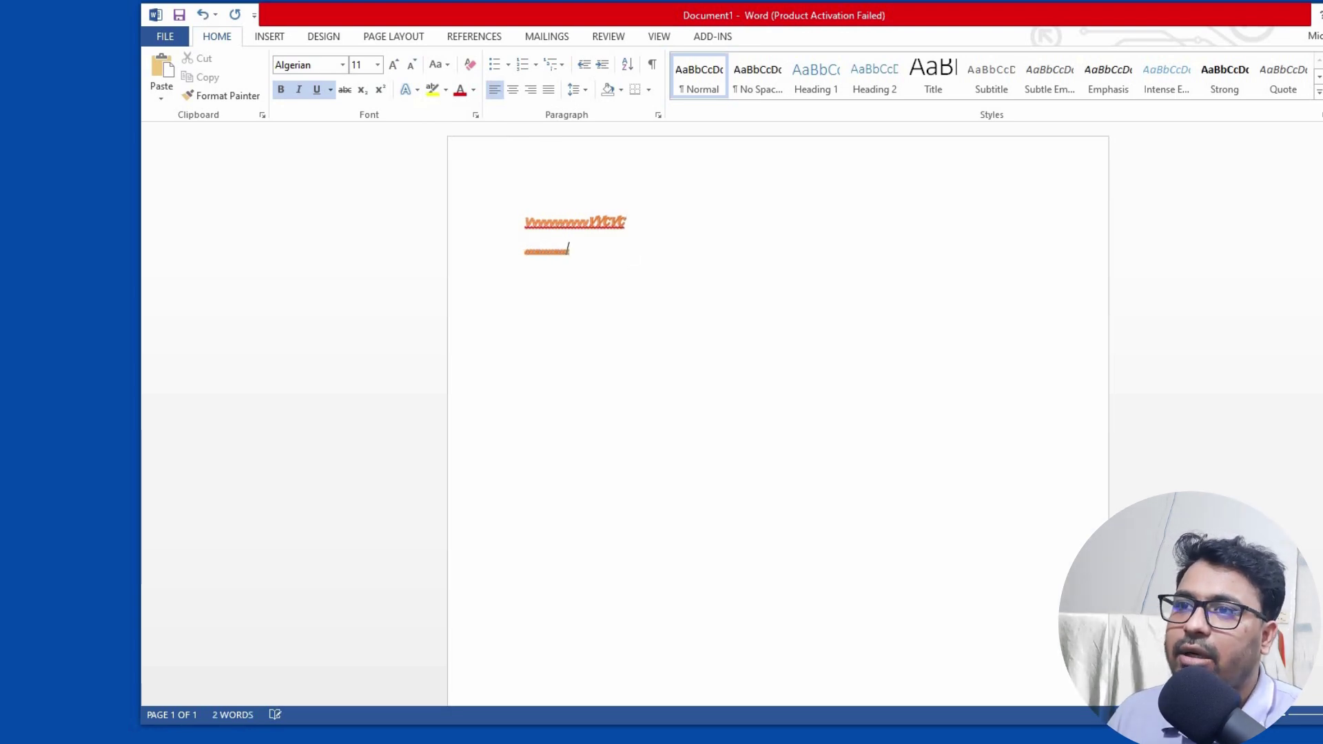
type("a")
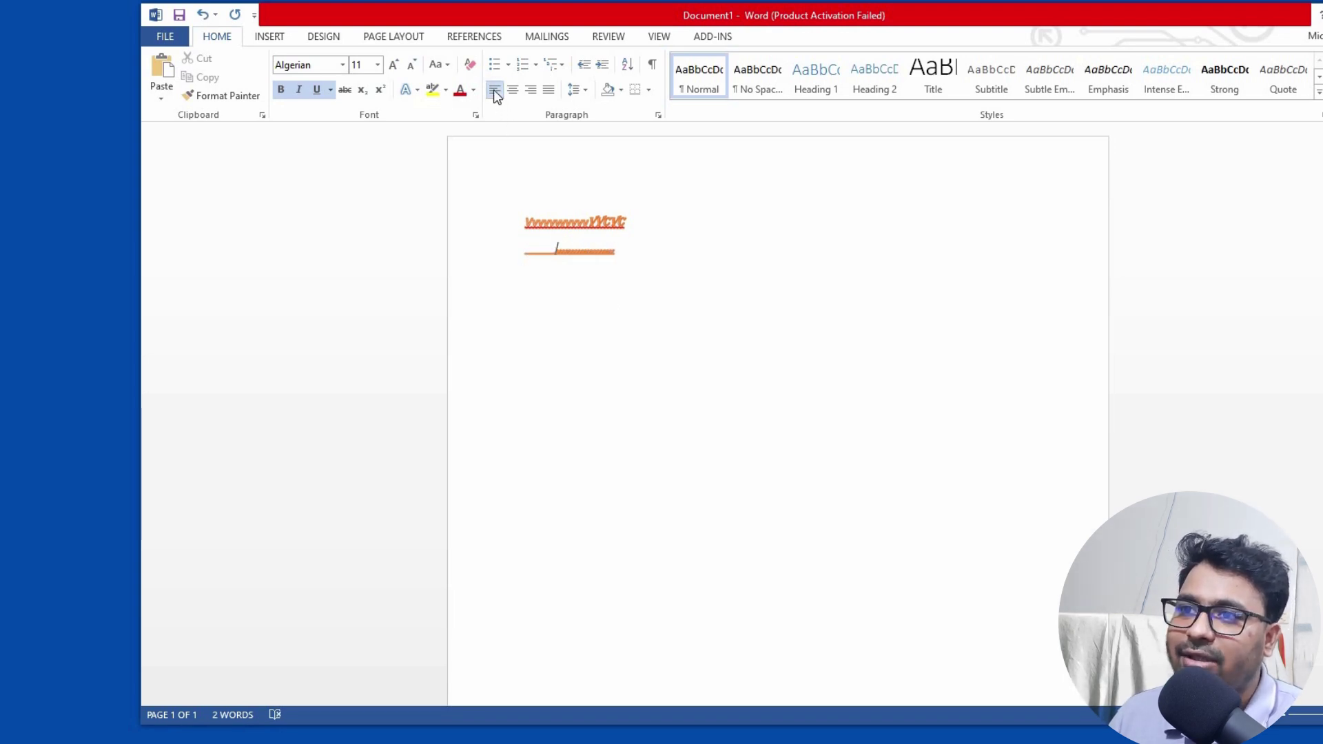
left_click(513, 90)
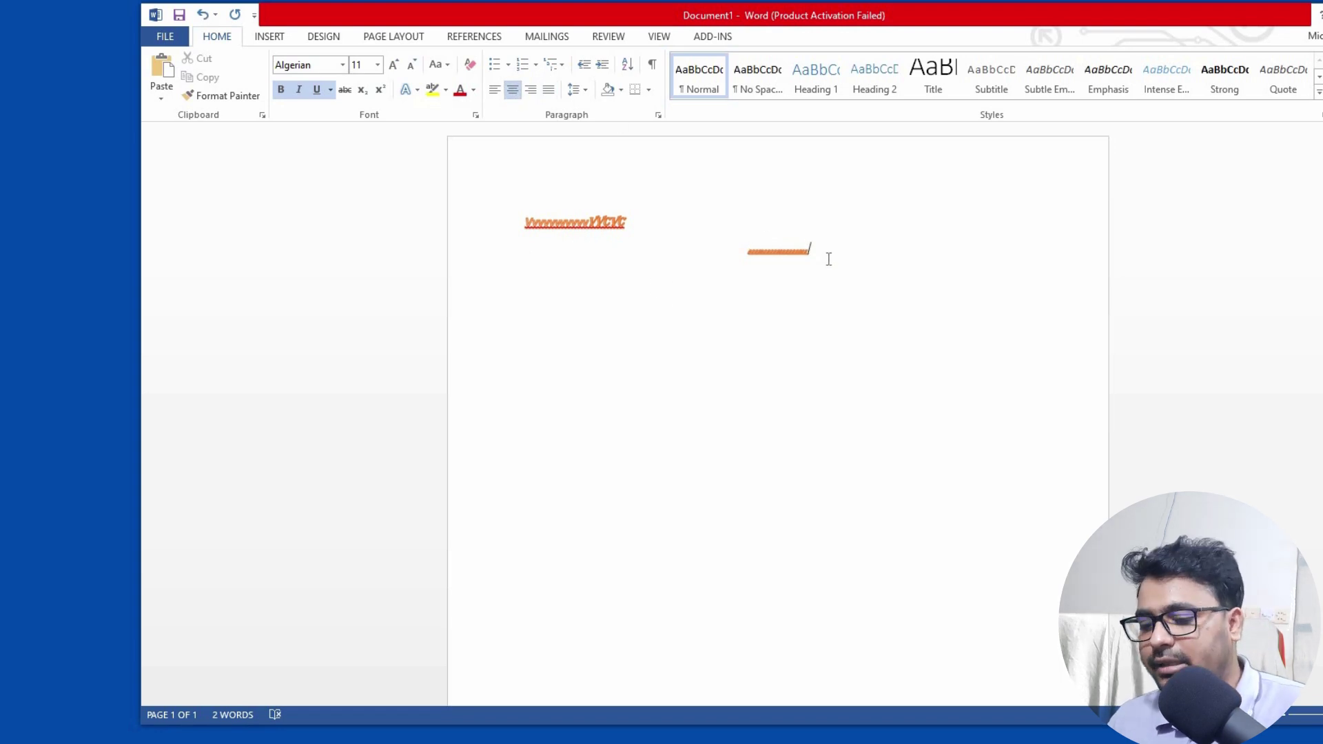
- Add a third line reading "dfgdfgdf" followed by a long run of the letter g
key("Return")
type("dfsdfsdfssssssssssssssss")
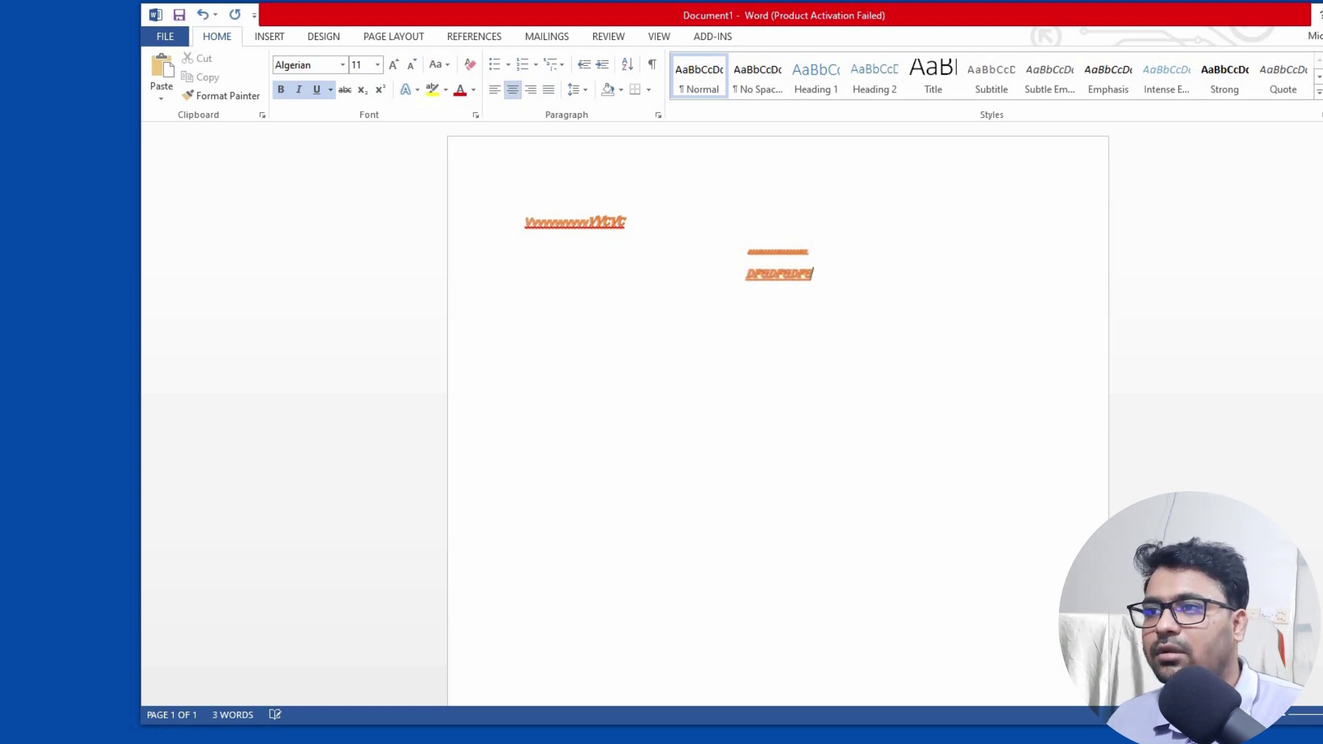
type("ssssssssssssssssssss")
- Select all three lines and try center, right and left alignment, finishing with justified alignment
left_click_drag(525, 220, 930, 271)
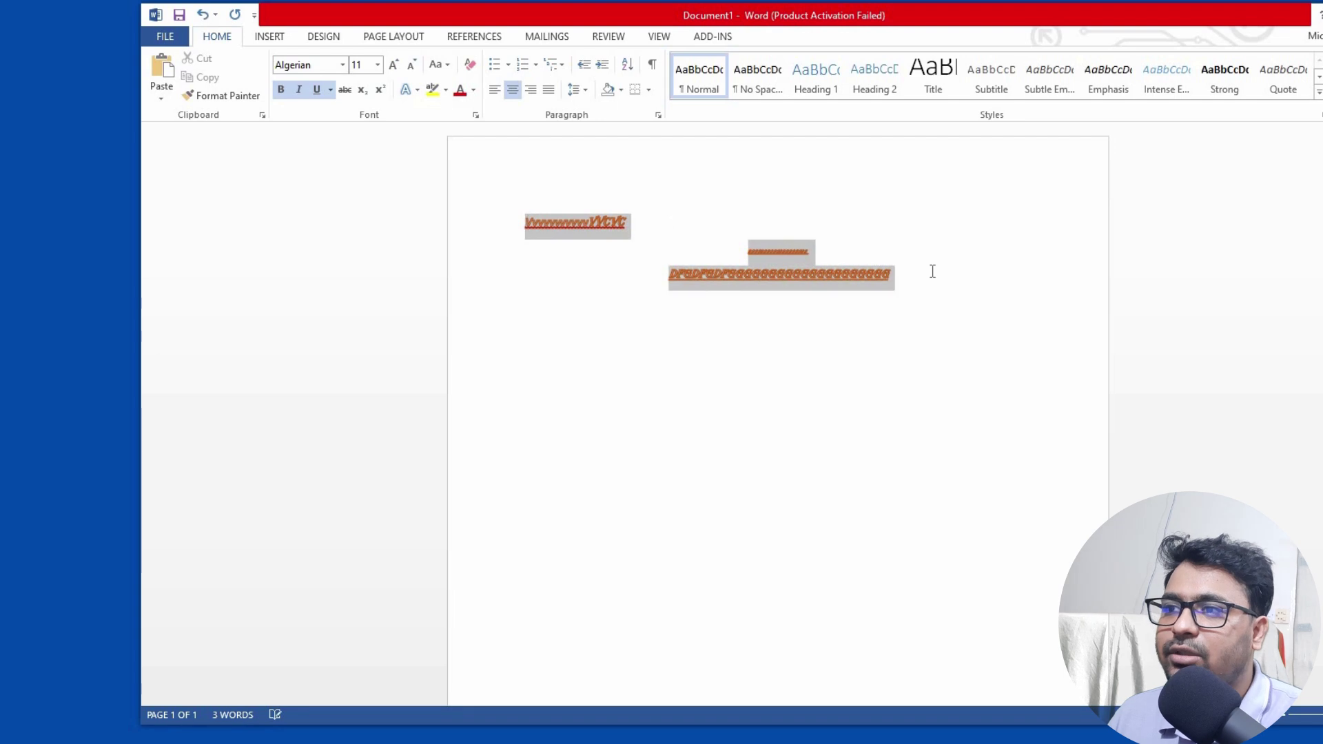
left_click(512, 89)
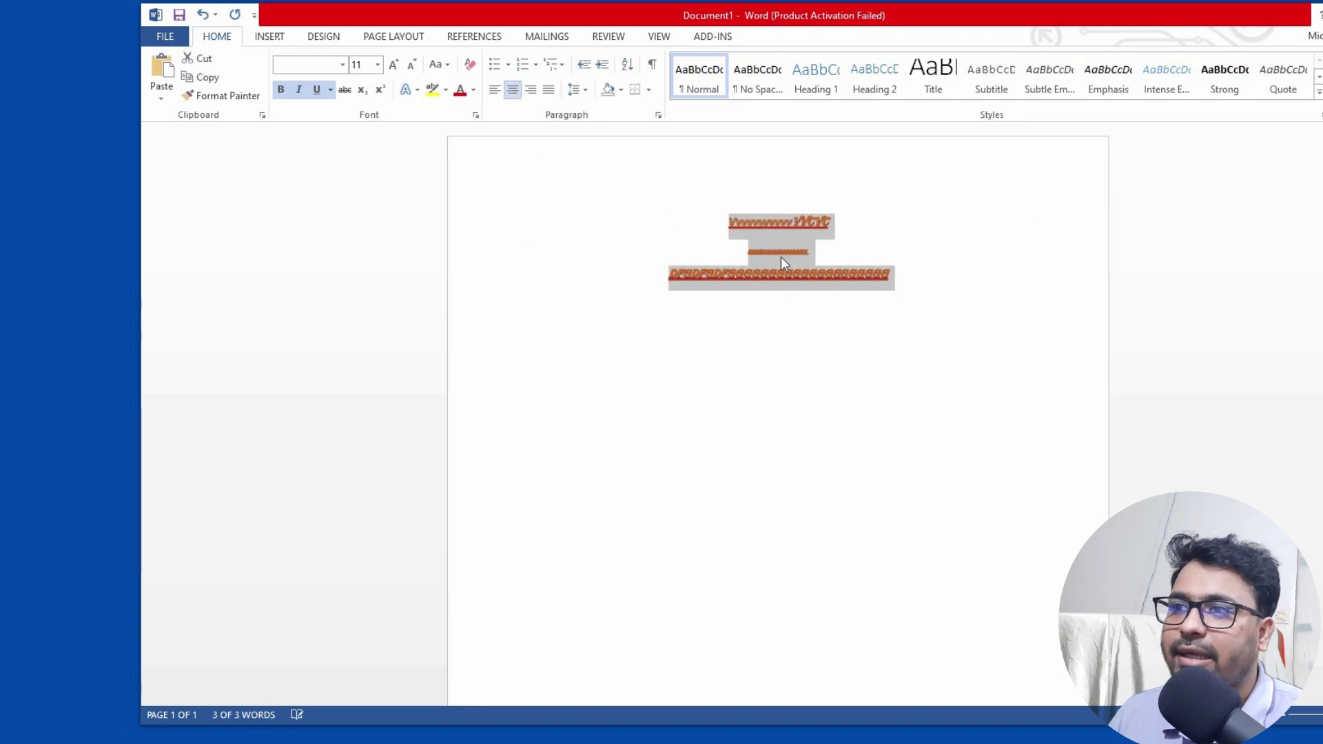
left_click(532, 91)
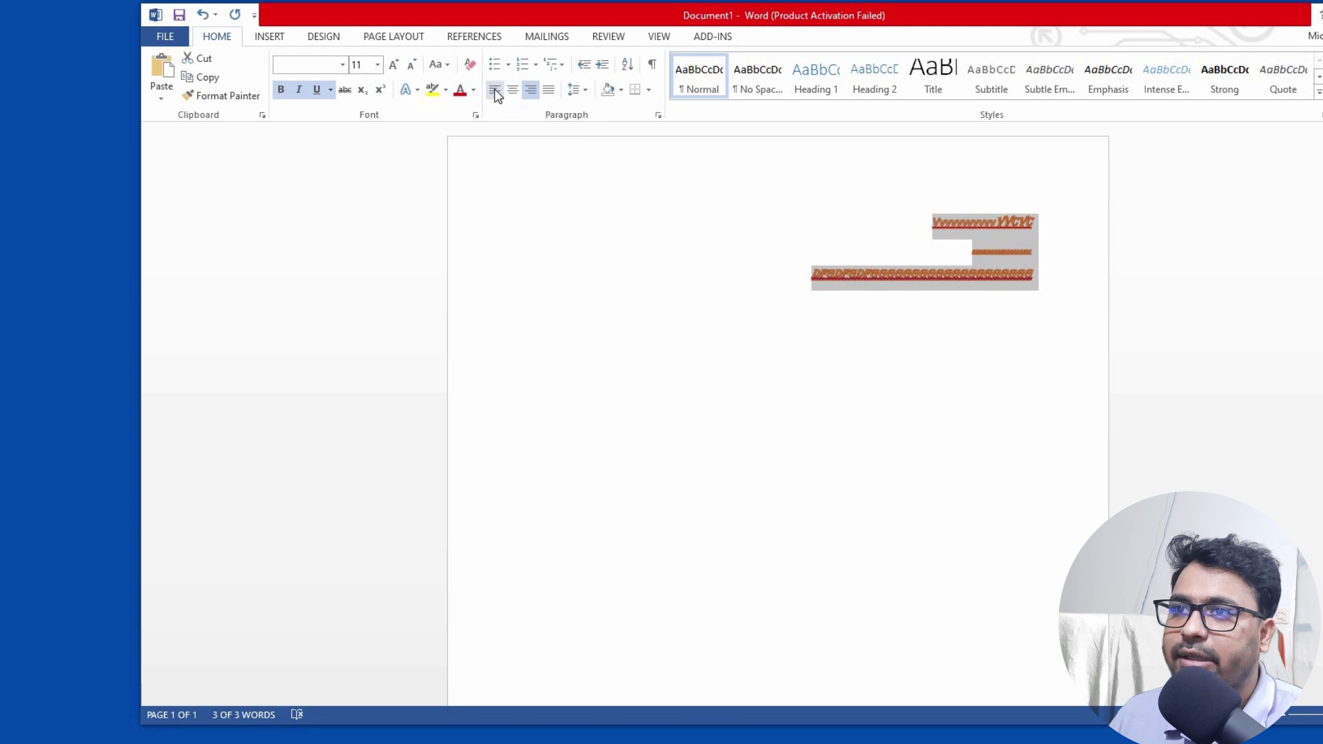
left_click(496, 91)
left_click(545, 90)
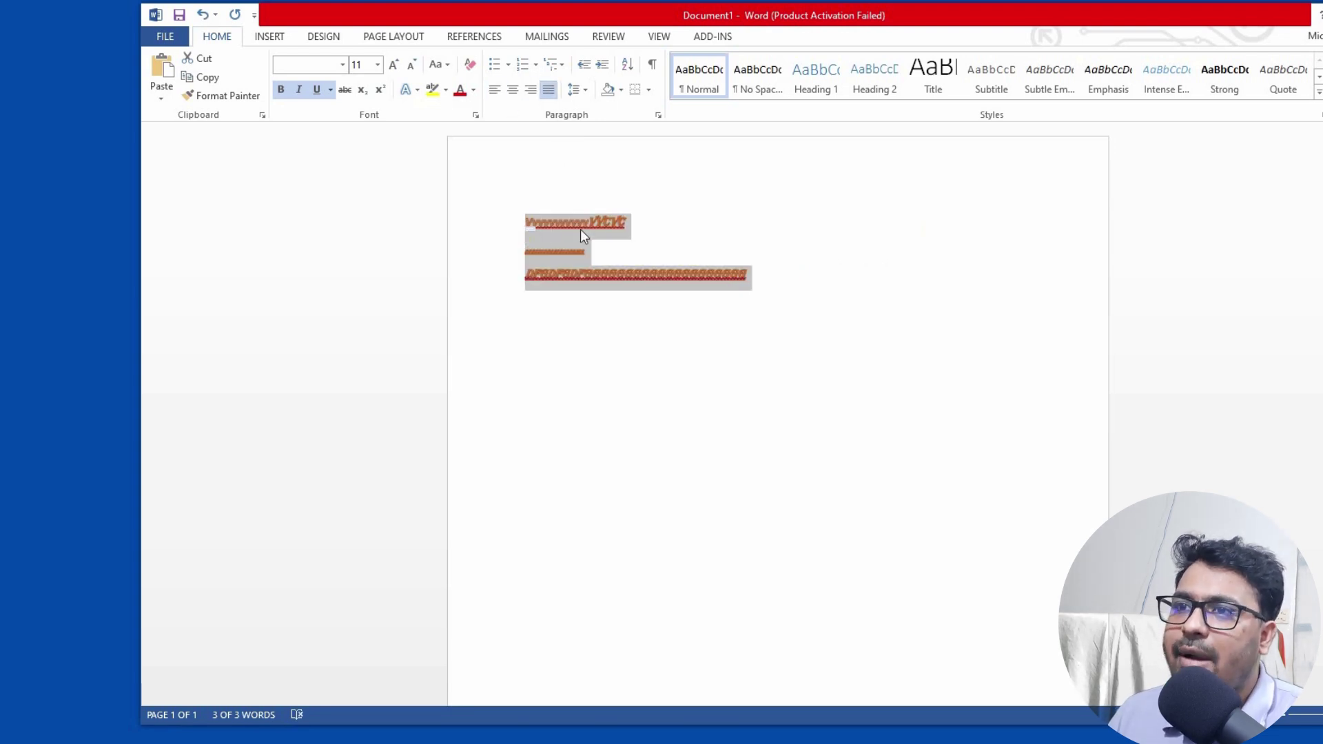
- Turn the three selected lines into a round-bulleted list and change it to a 1. 2. 3. numbered list
left_click(508, 64)
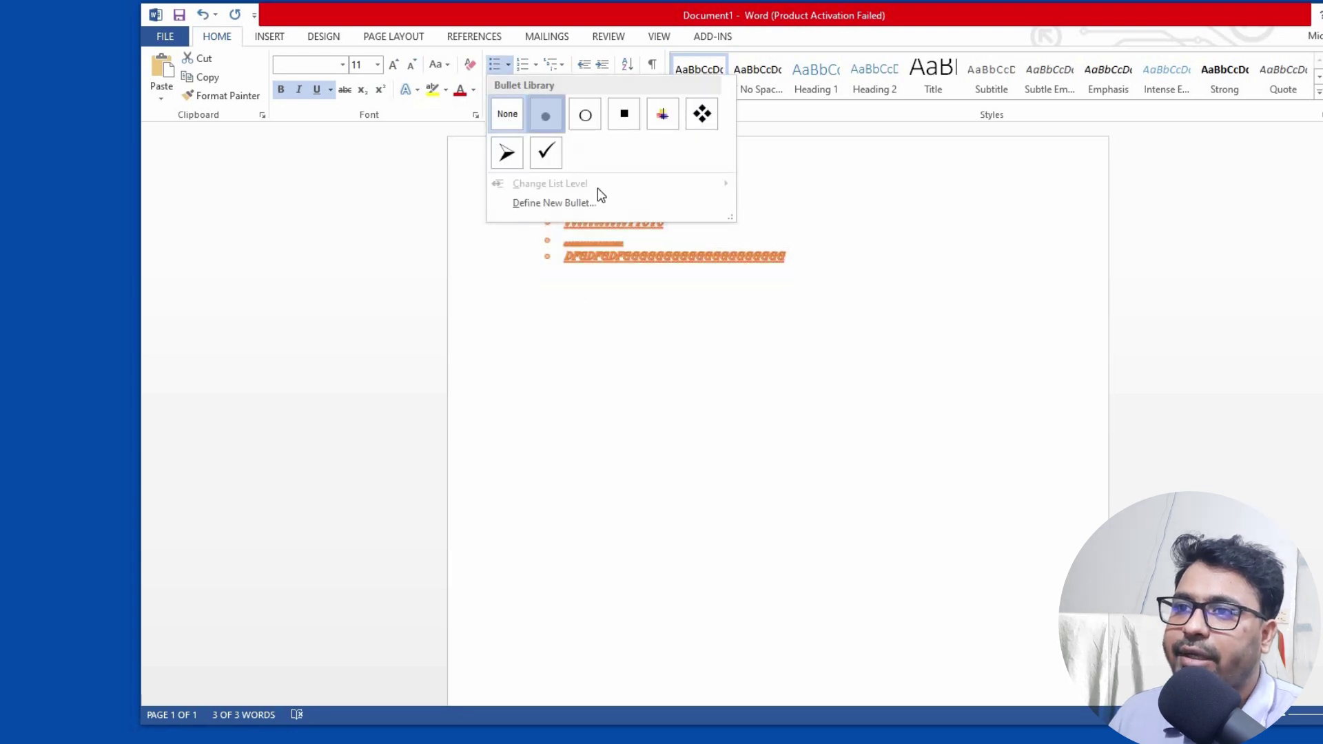
left_click(543, 112)
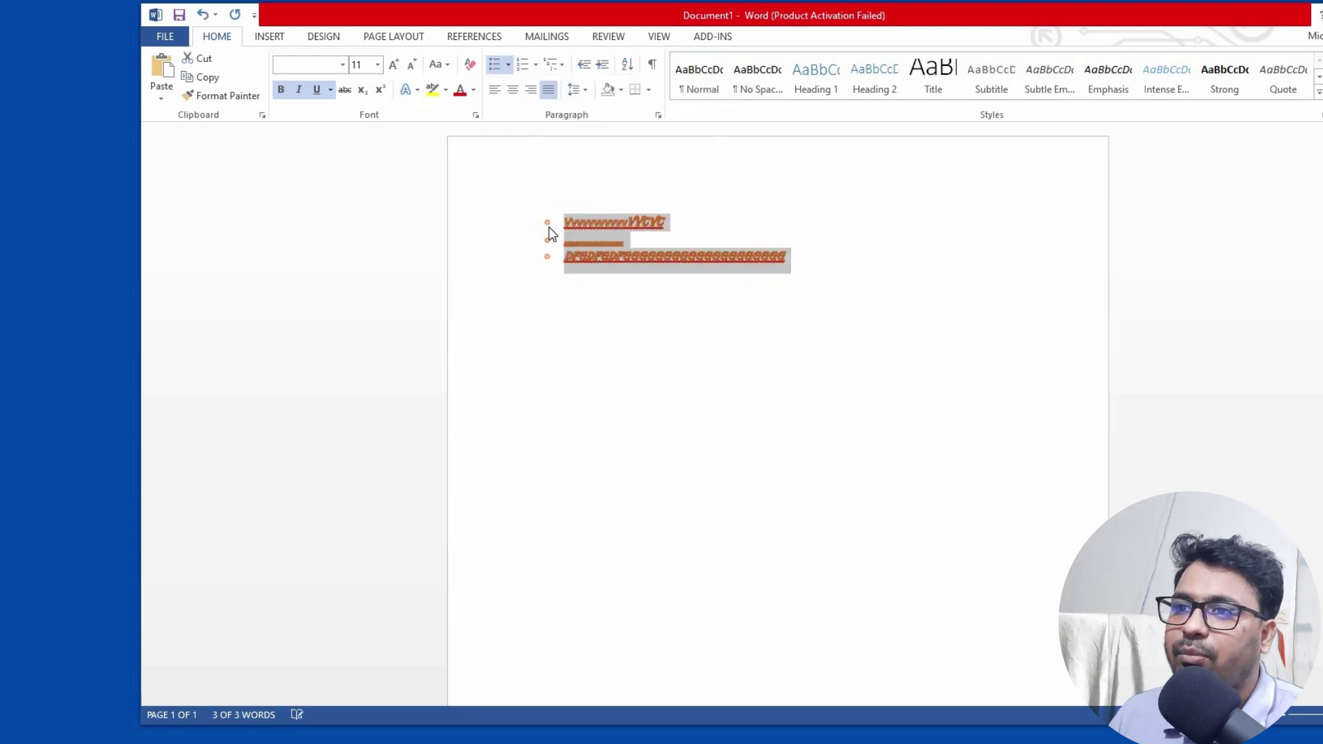
left_click(523, 64)
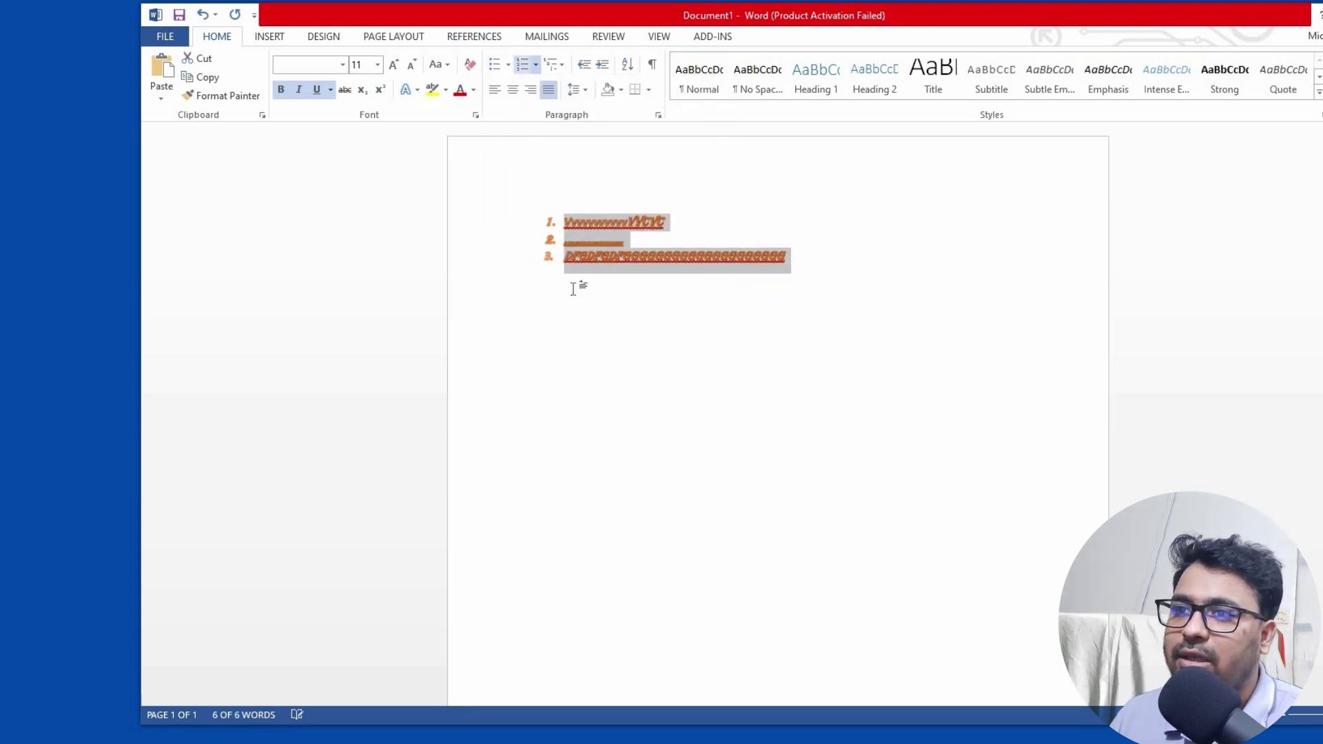
- Apply the multilevel list format numbered 1), 2), 3) to the three lines and preview the quick styles without applying one
left_click(561, 64)
left_click(632, 244)
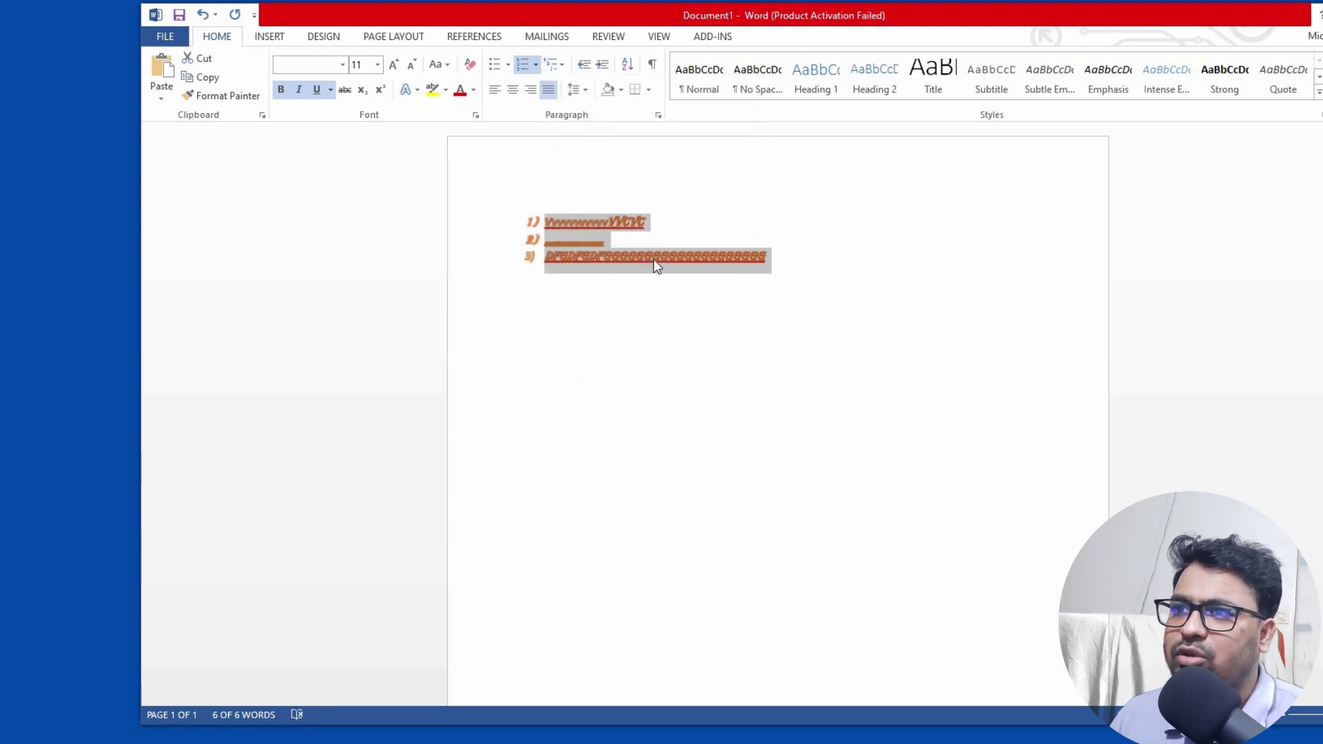
left_click(701, 82)
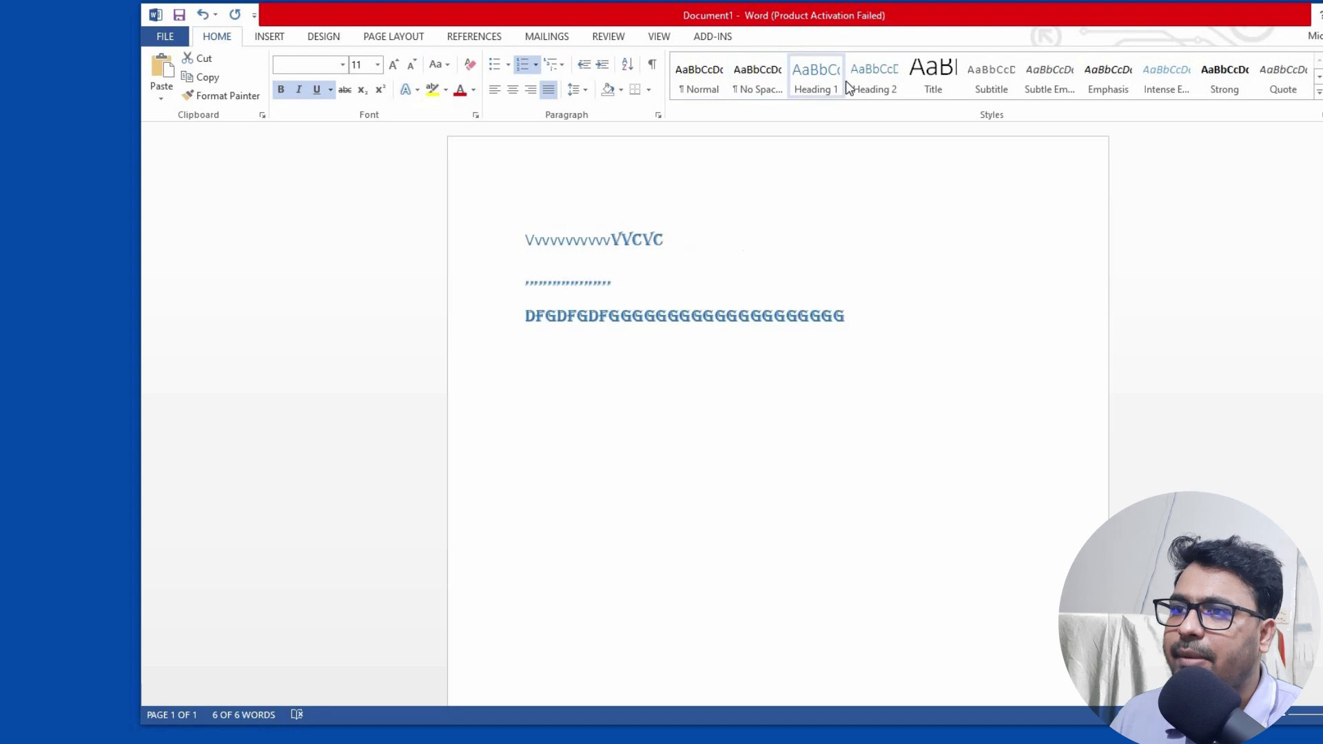
left_click(1108, 79)
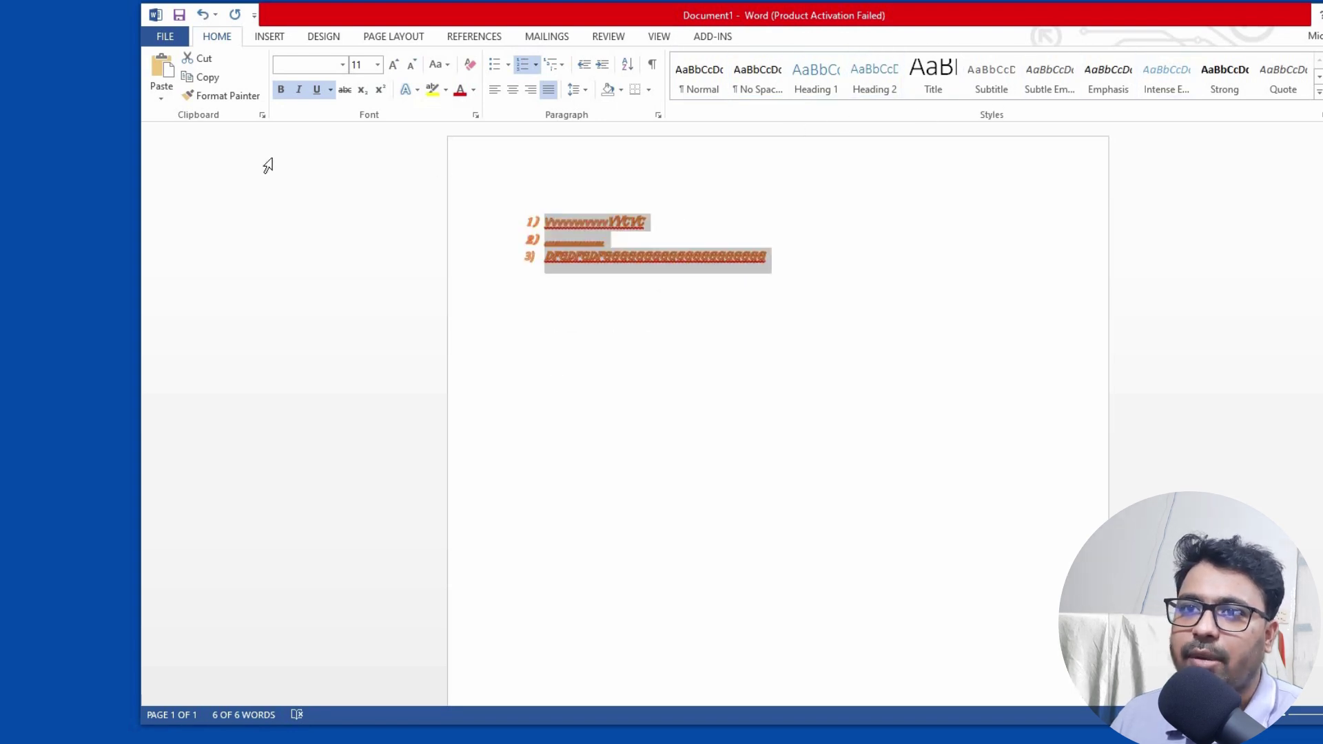
- Add an unnumbered line below the third list item and insert a table with nine columns and six rows there
left_click(270, 37)
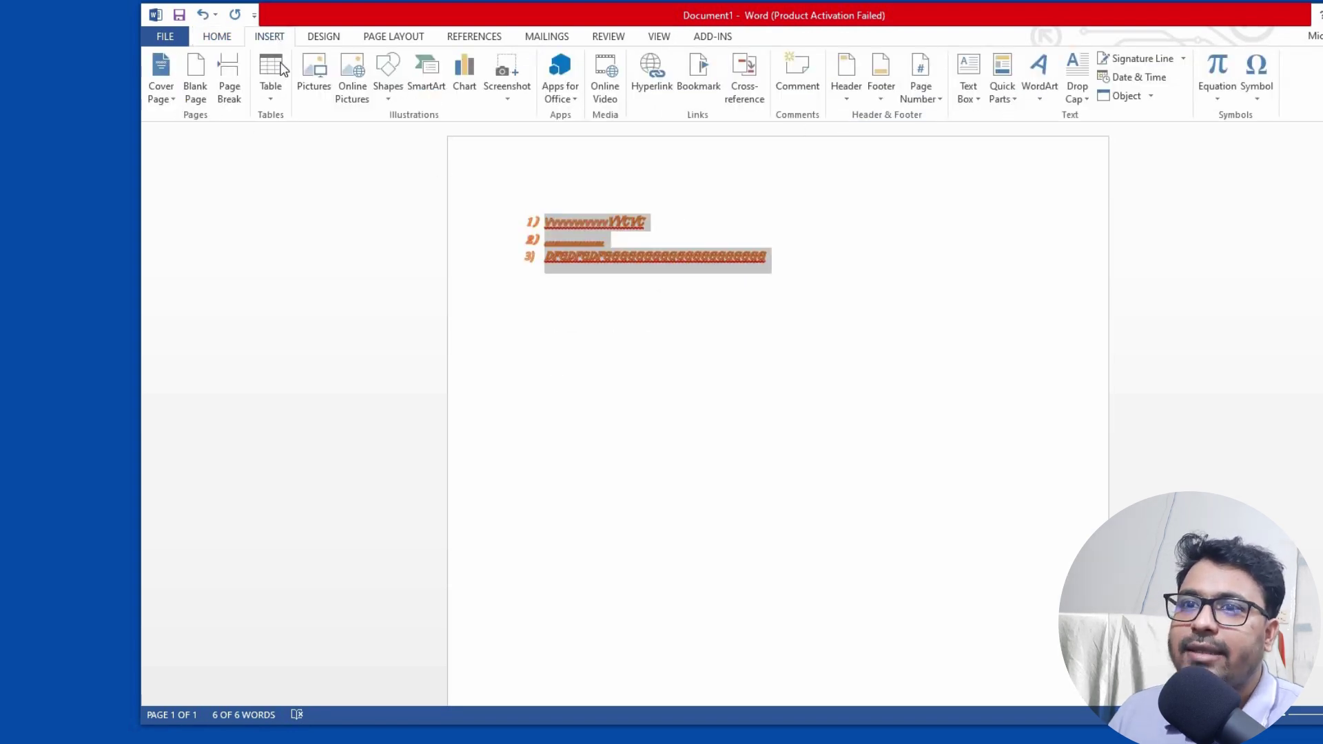
left_click(279, 69)
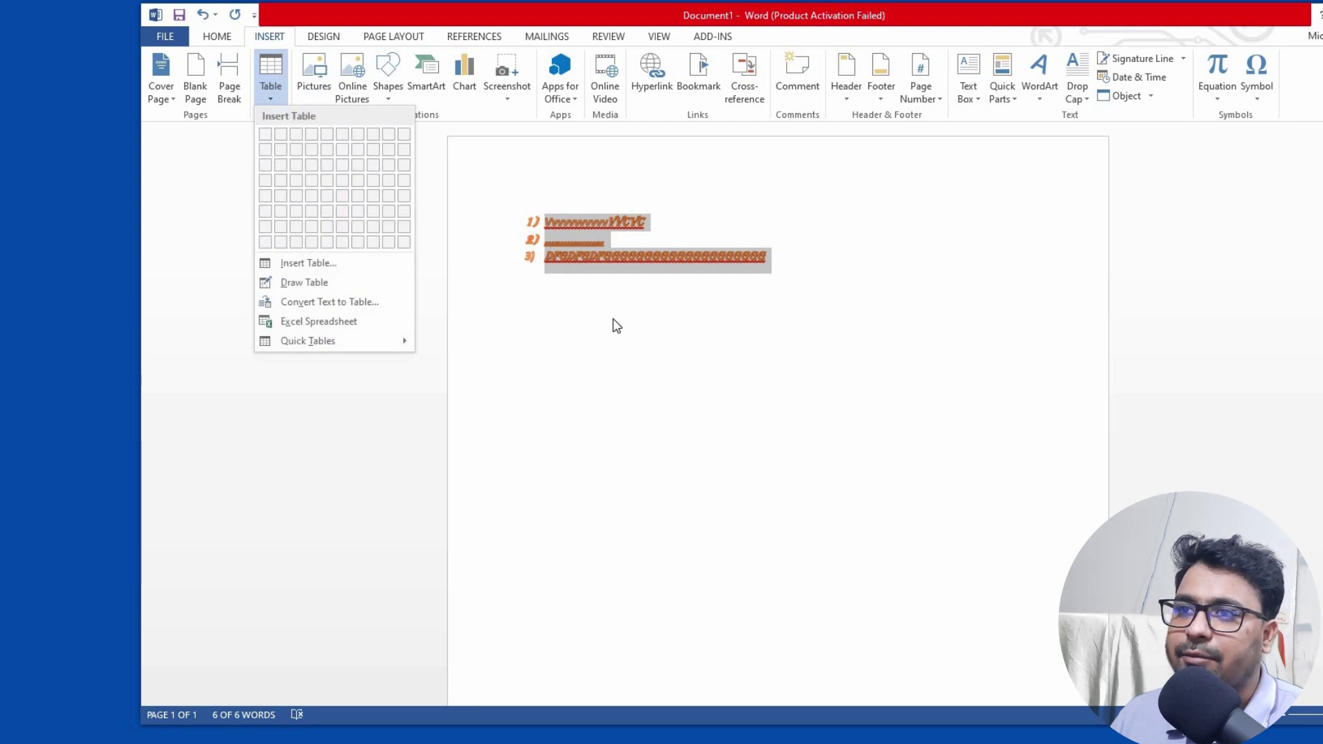
left_click(820, 263)
left_click(780, 260)
key("Return")
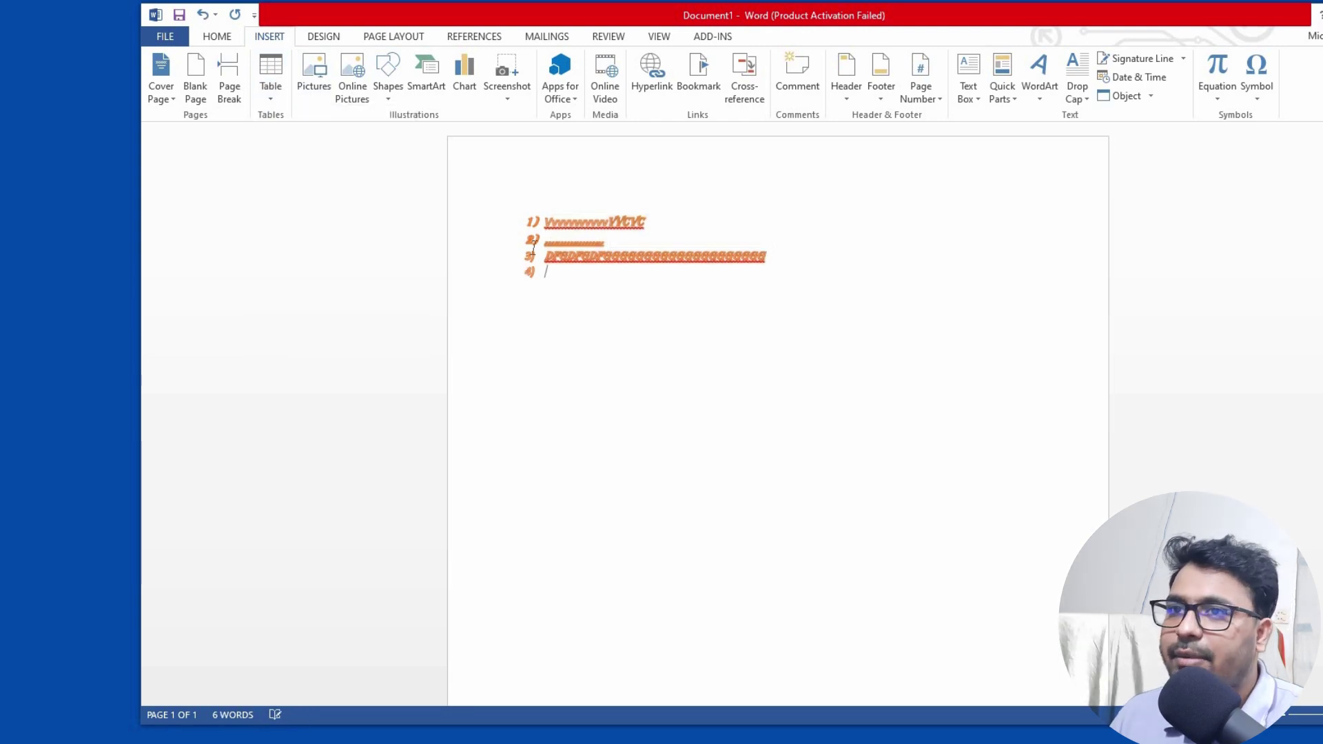
key("BackSpace")
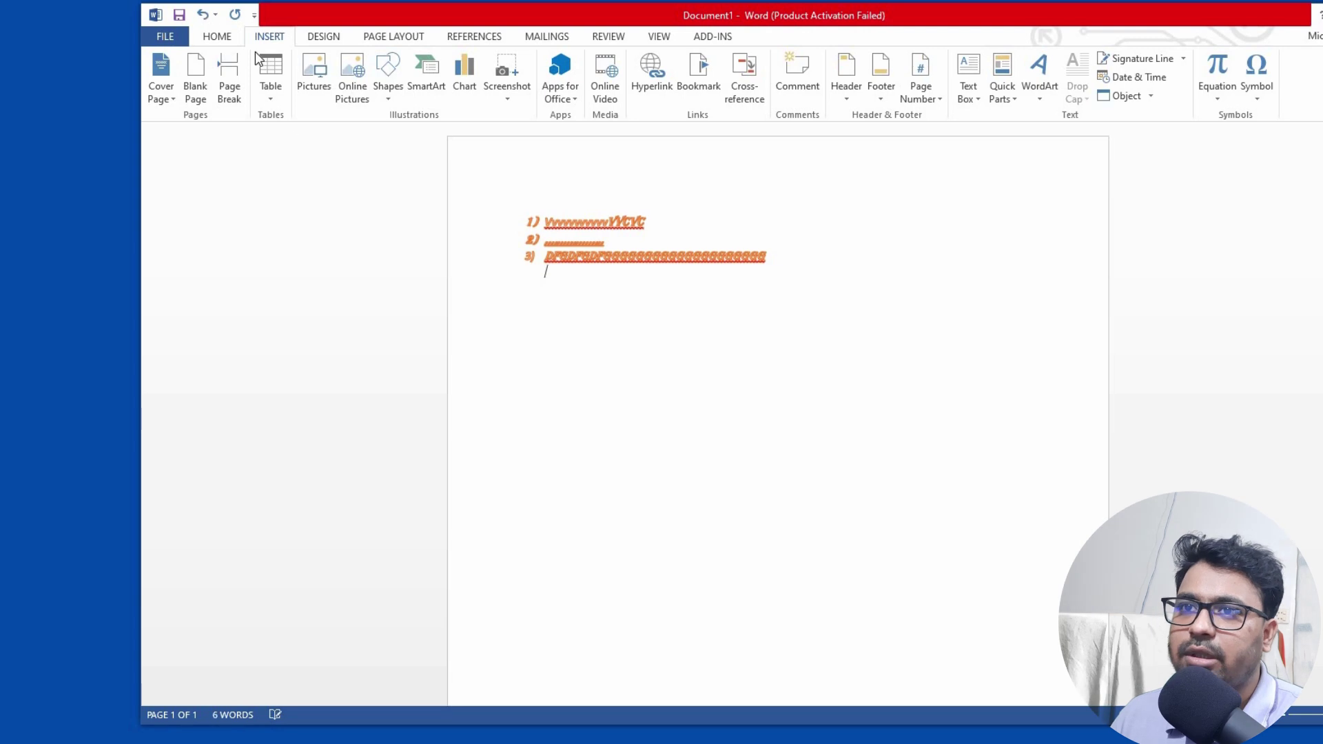
left_click(271, 72)
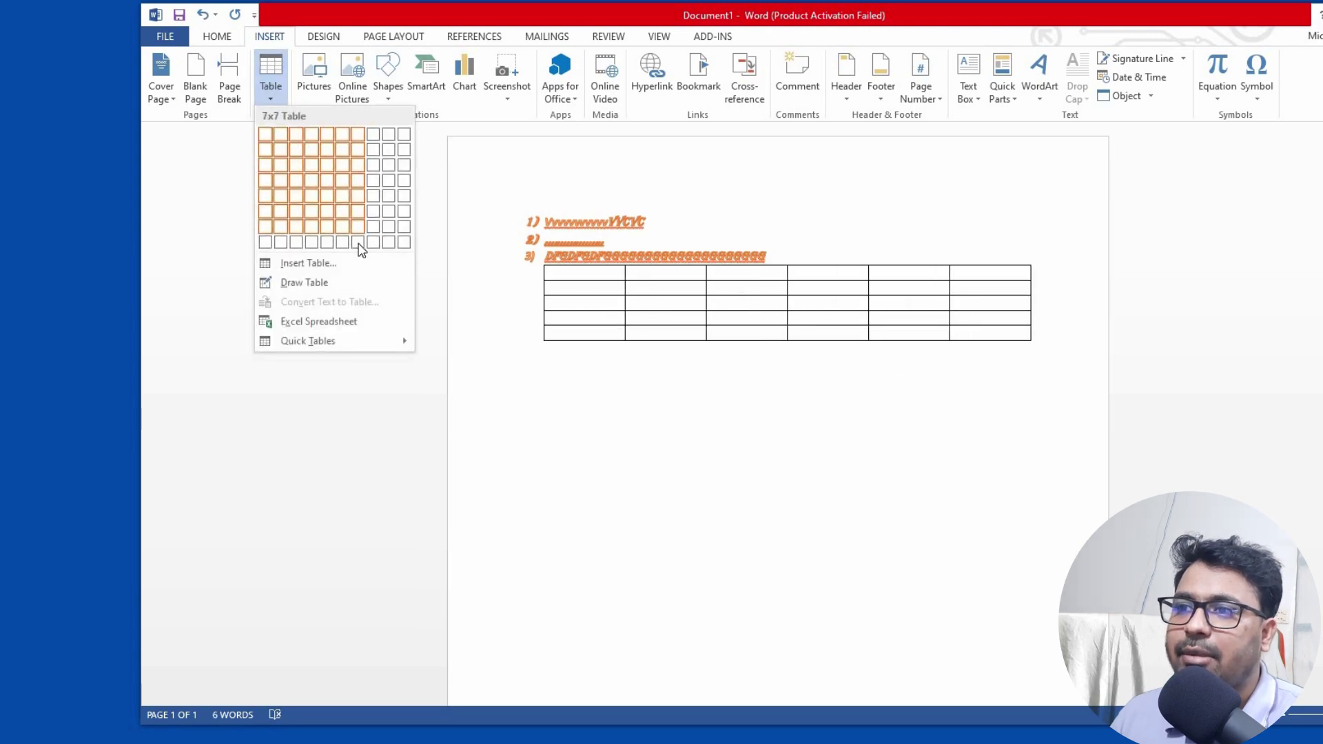
left_click(388, 212)
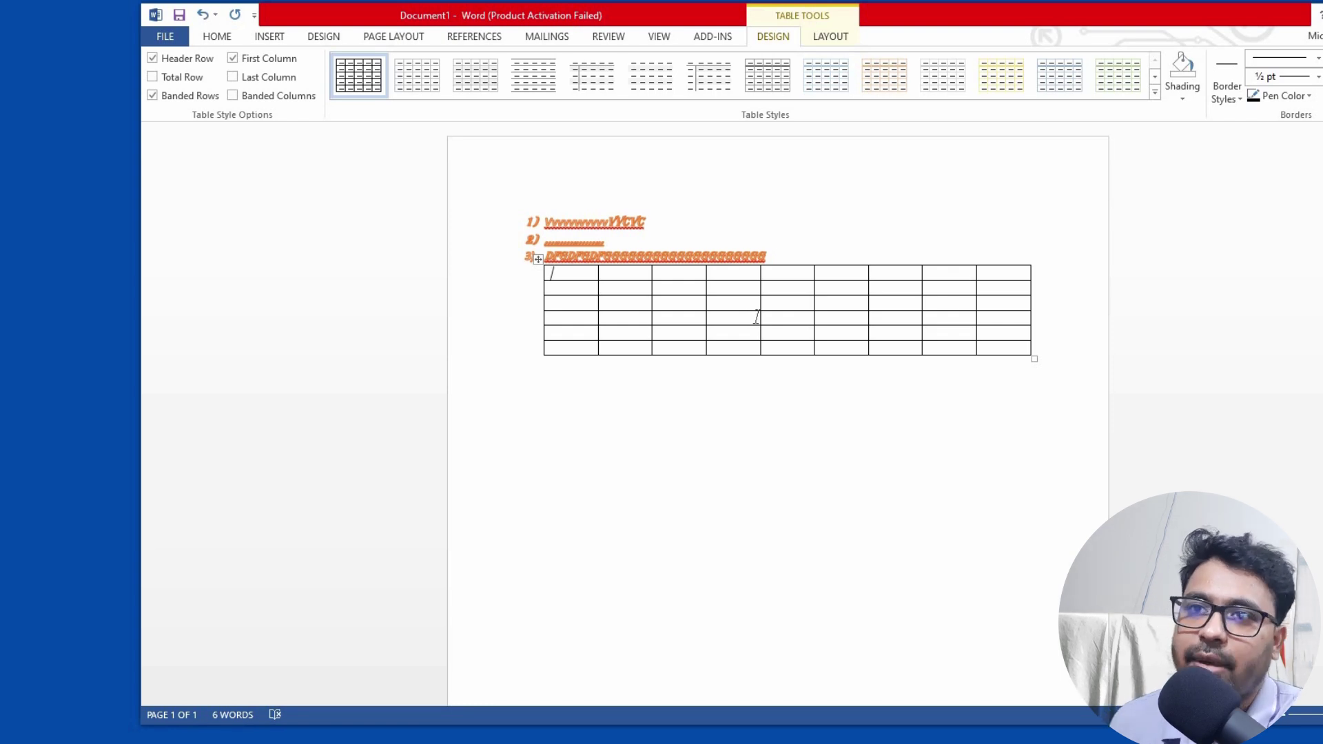
left_click(282, 37)
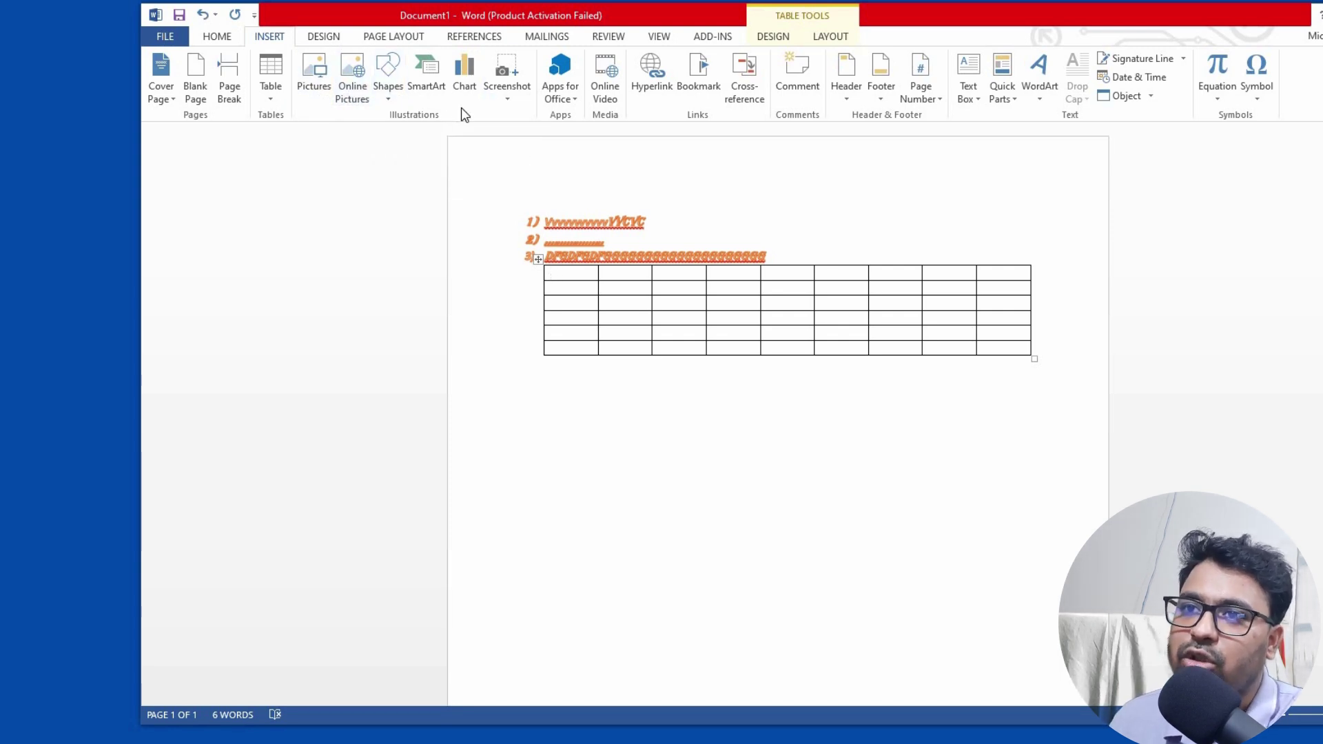
left_click(332, 41)
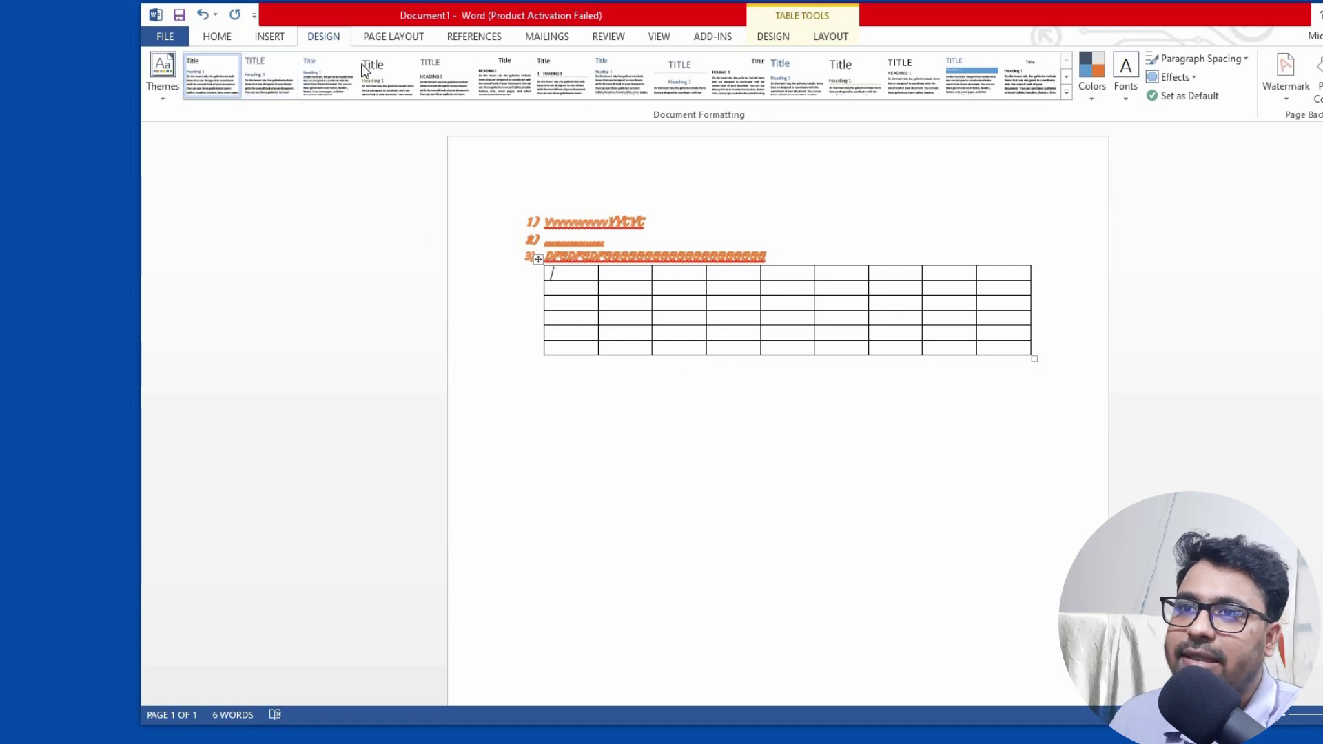
left_click(390, 35)
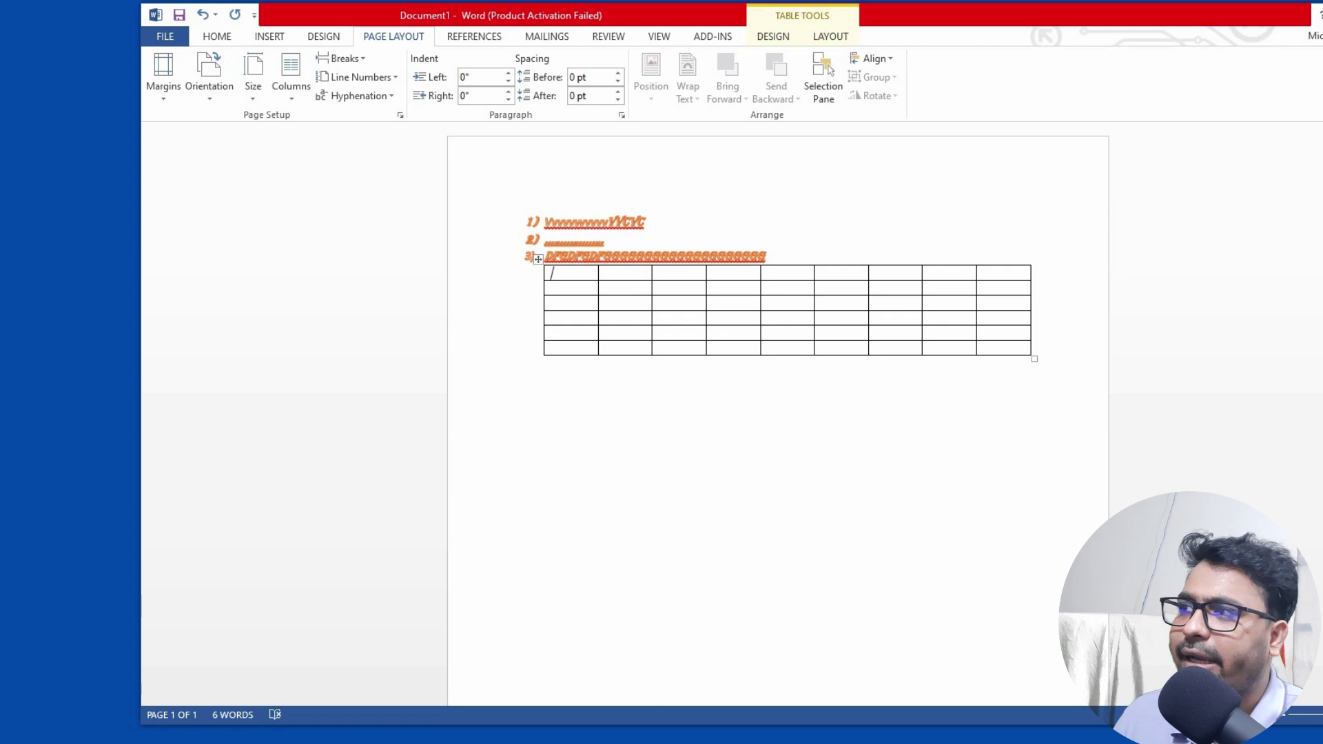
- Close Document1 without saving its changes
key("alt+F4")
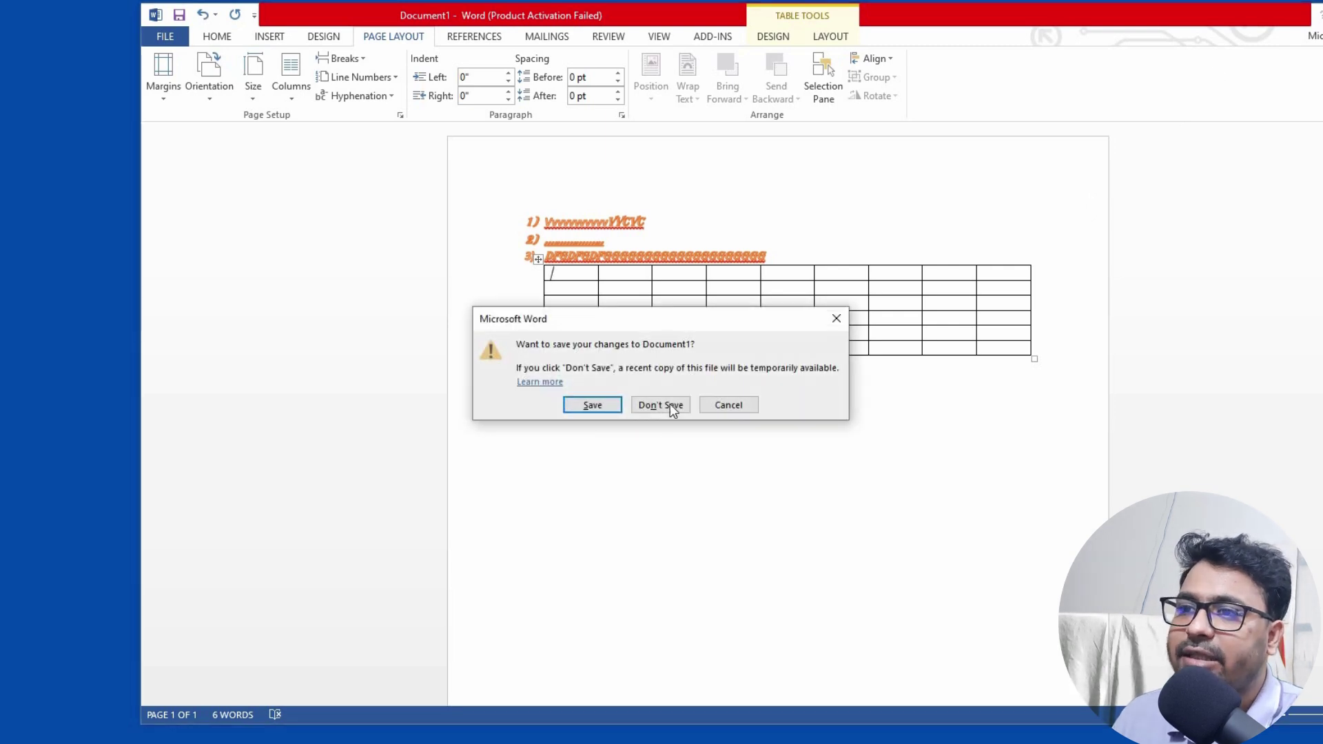
left_click(656, 404)
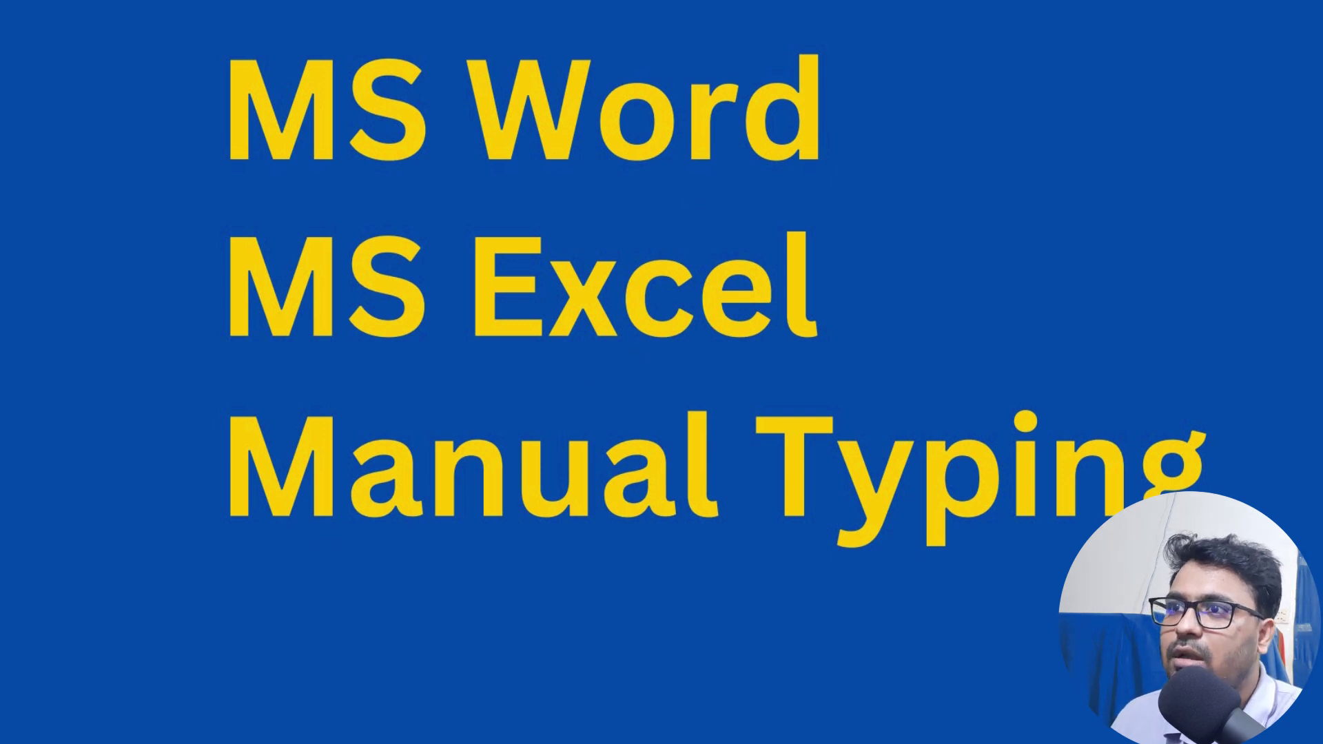
- Leave the full-screen slide view, search the computer for "excel" and launch Excel
left_click(661, 7)
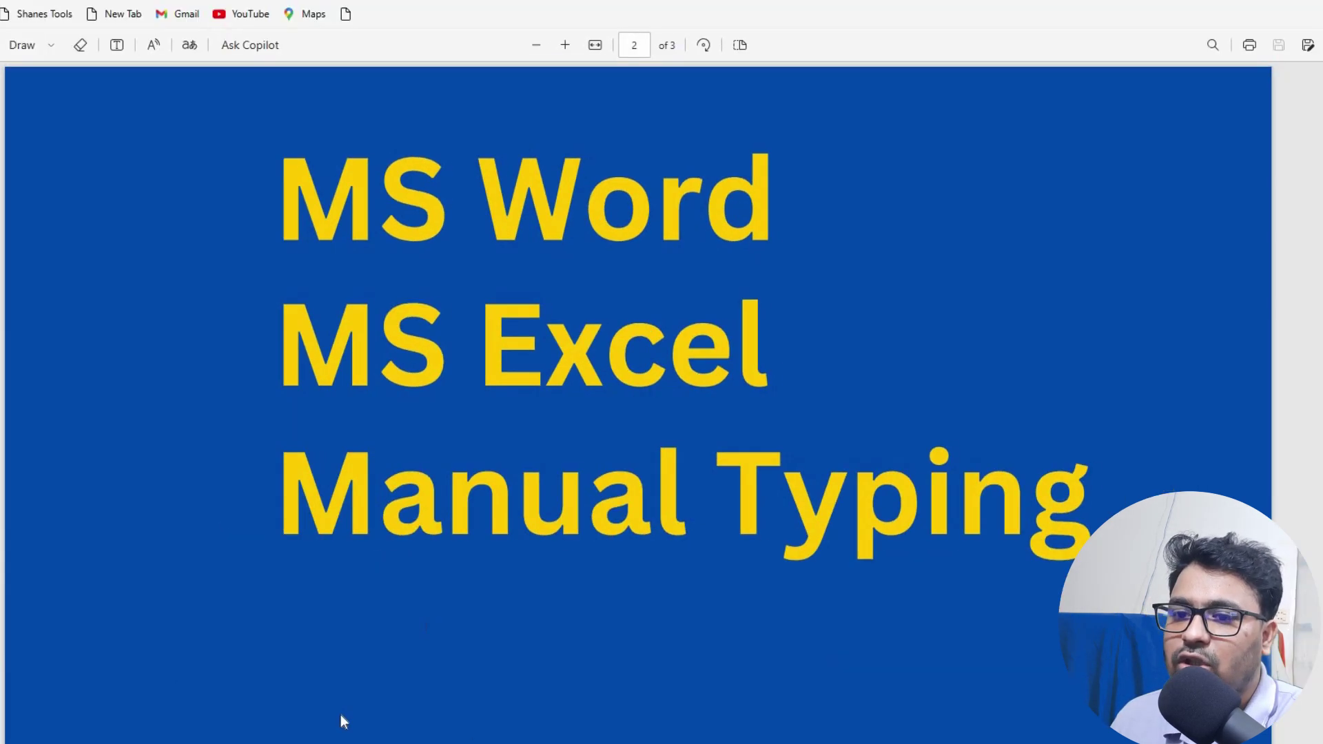
key("super")
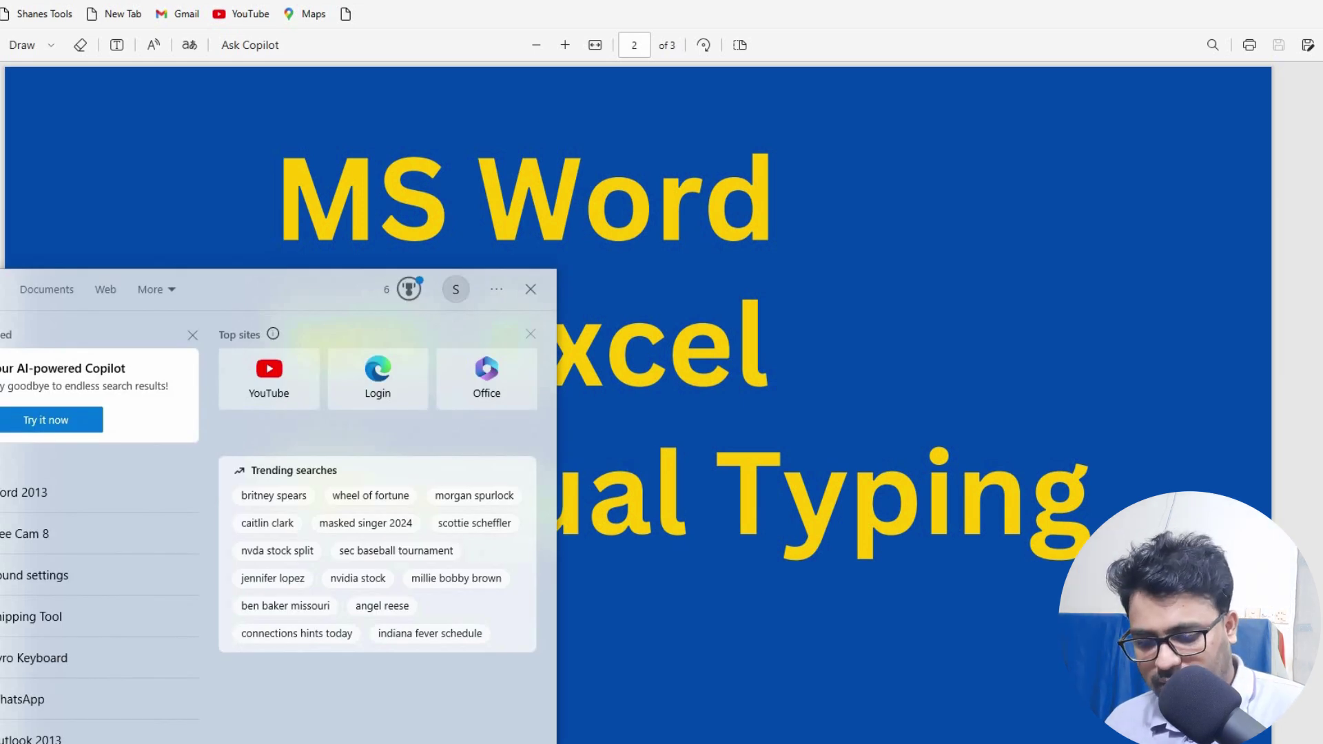
type("excel")
left_click(69, 369)
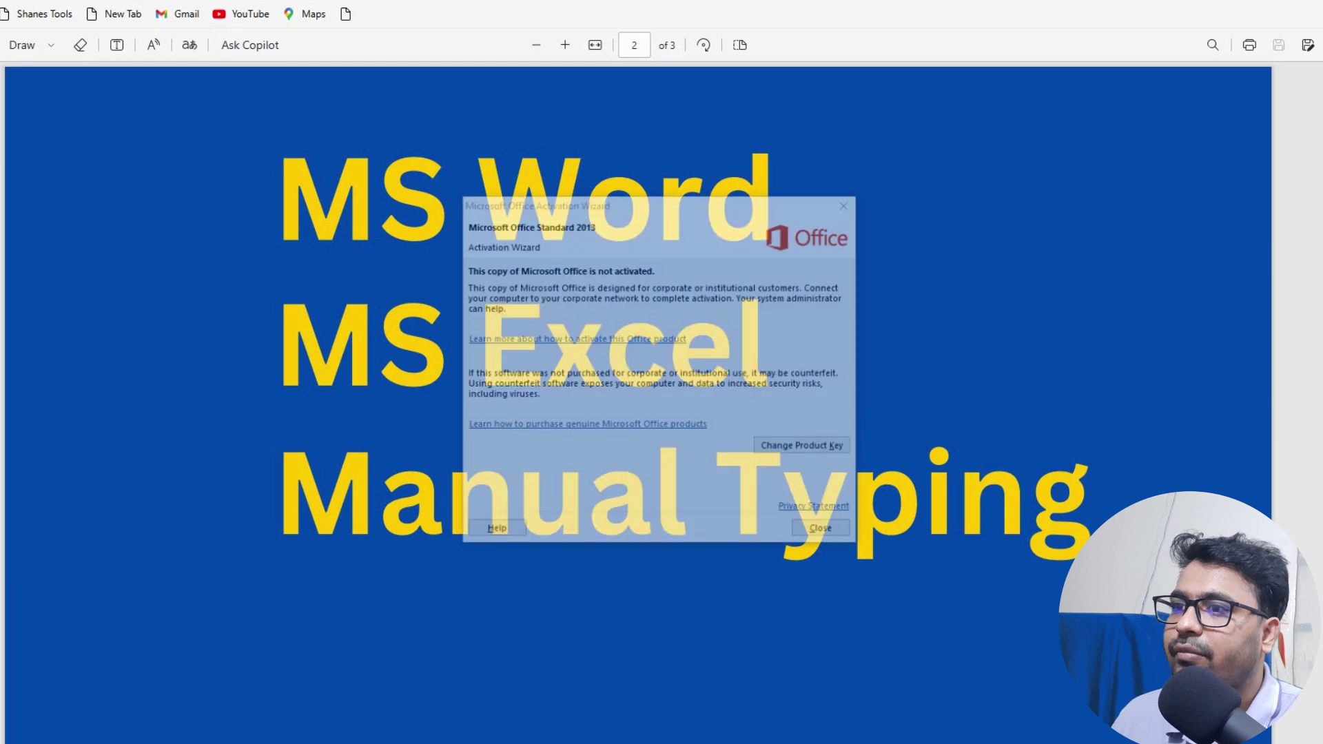
- Take the slide out of full-screen view again and close the Microsoft Office Activation Wizard
key("F11")
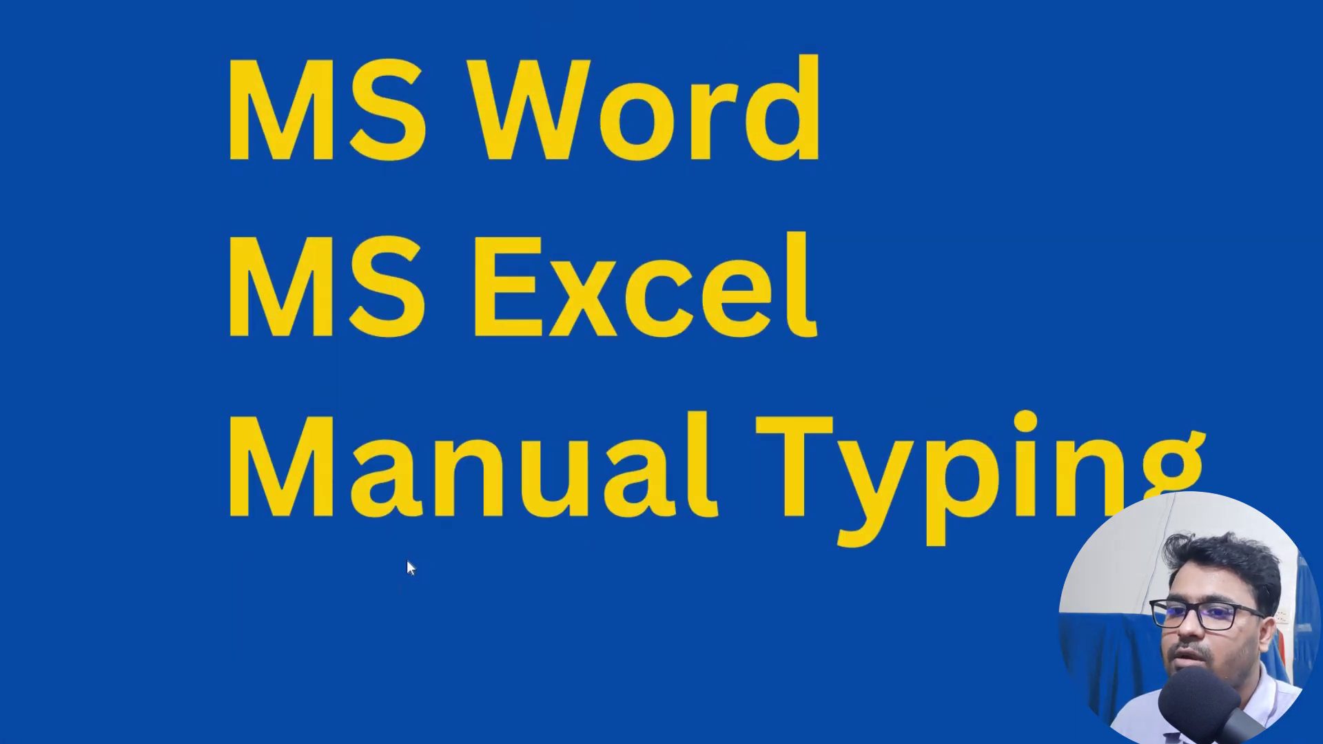
left_click(661, 8)
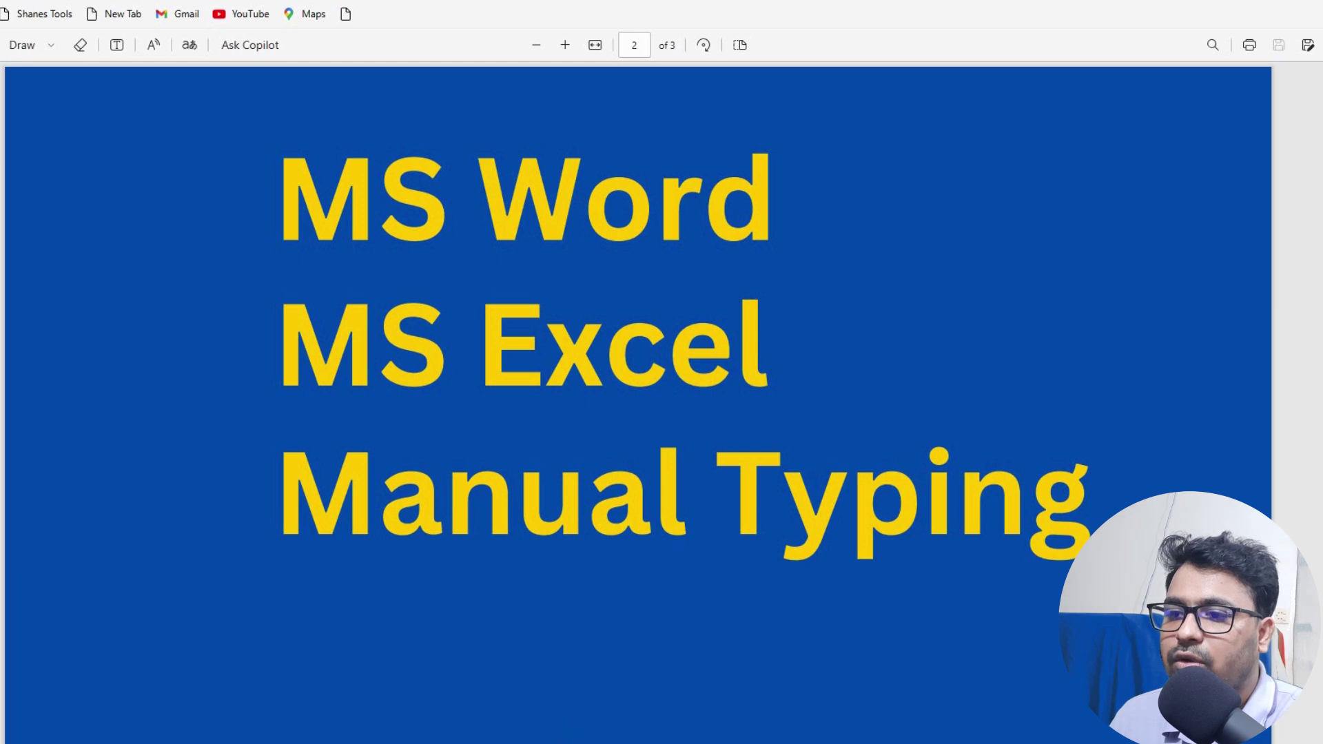
left_click(848, 204)
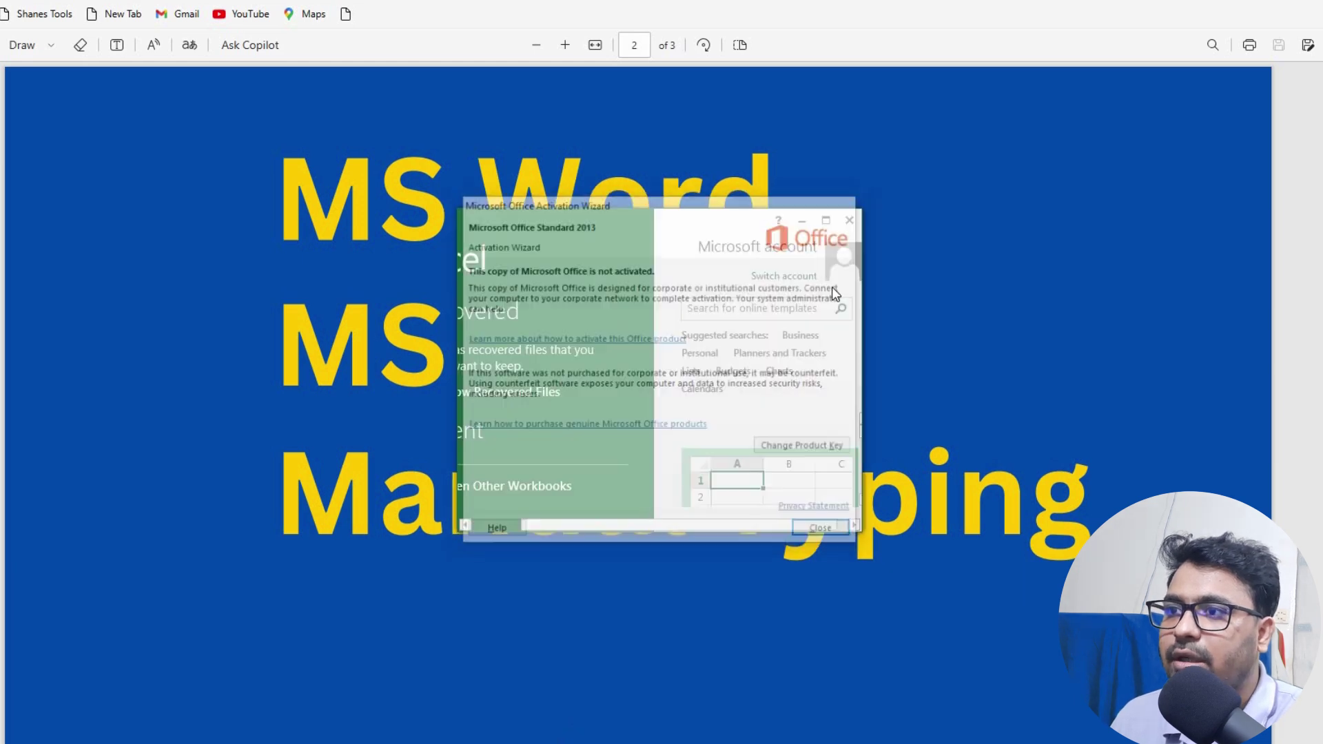
- Move and enlarge the Excel window so it covers most of the screen, and create a blank workbook
left_click_drag(606, 75, 606, 1)
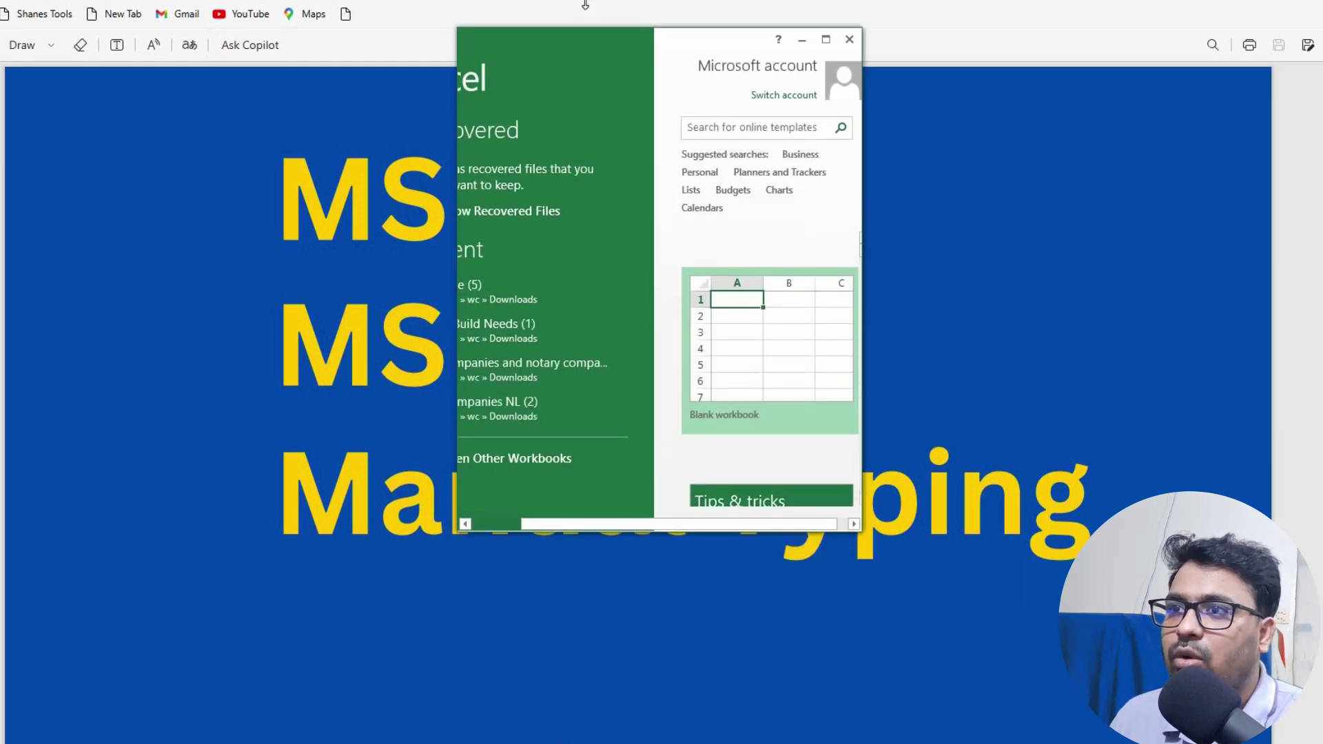
left_click_drag(455, 248, 88, 306)
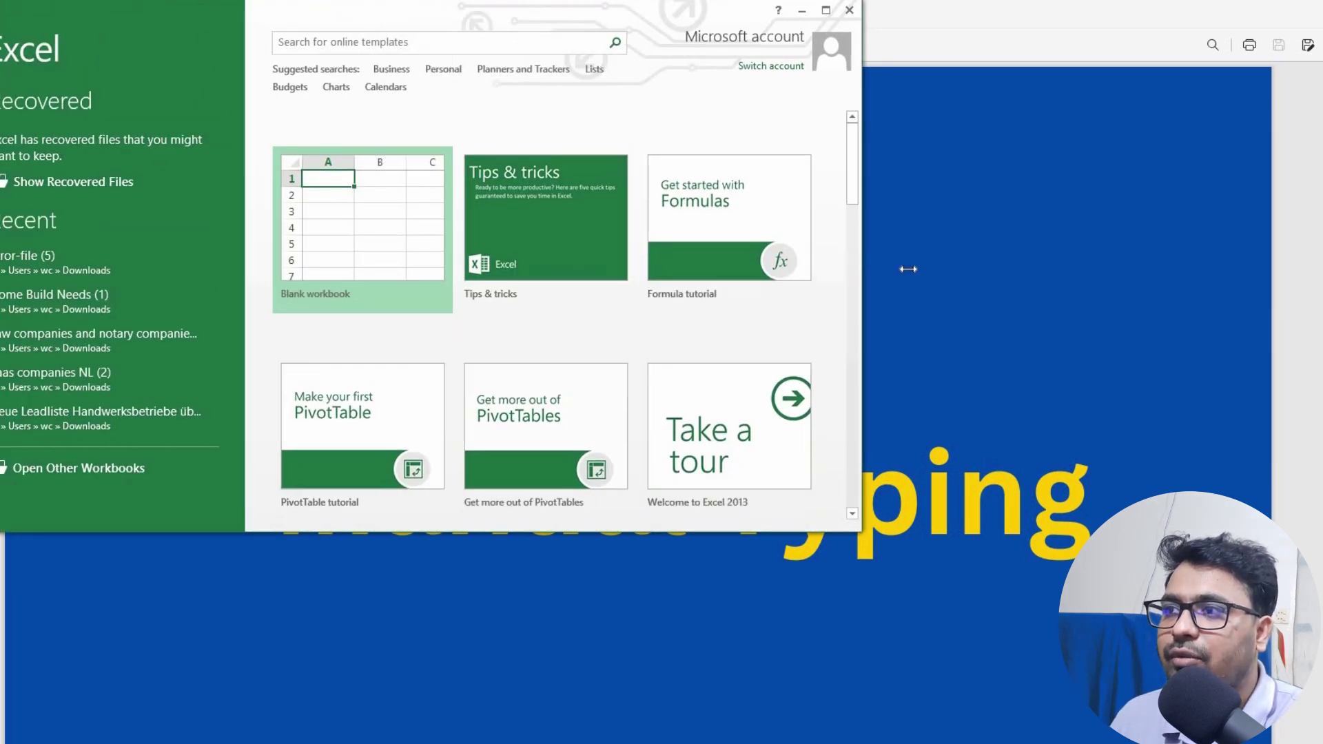
left_click_drag(908, 268, 1320, 270)
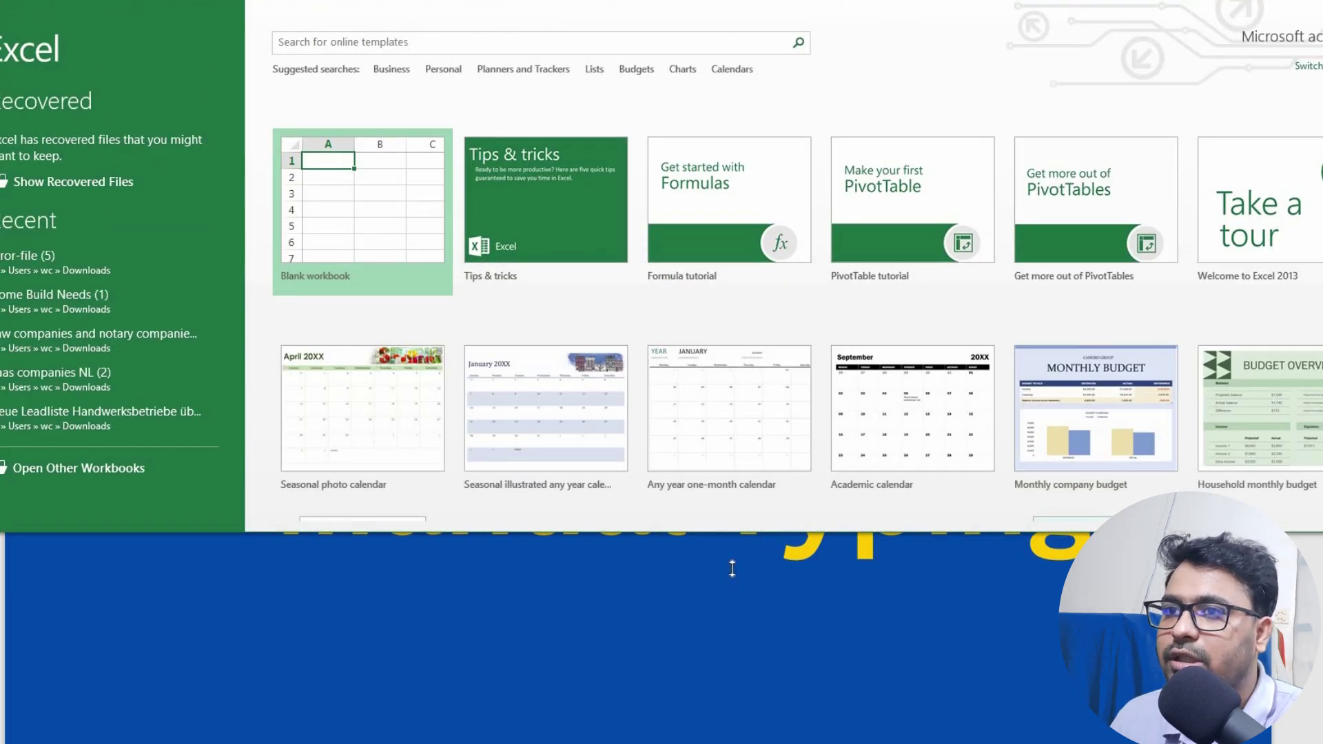
left_click_drag(732, 569, 731, 713)
left_click(376, 220)
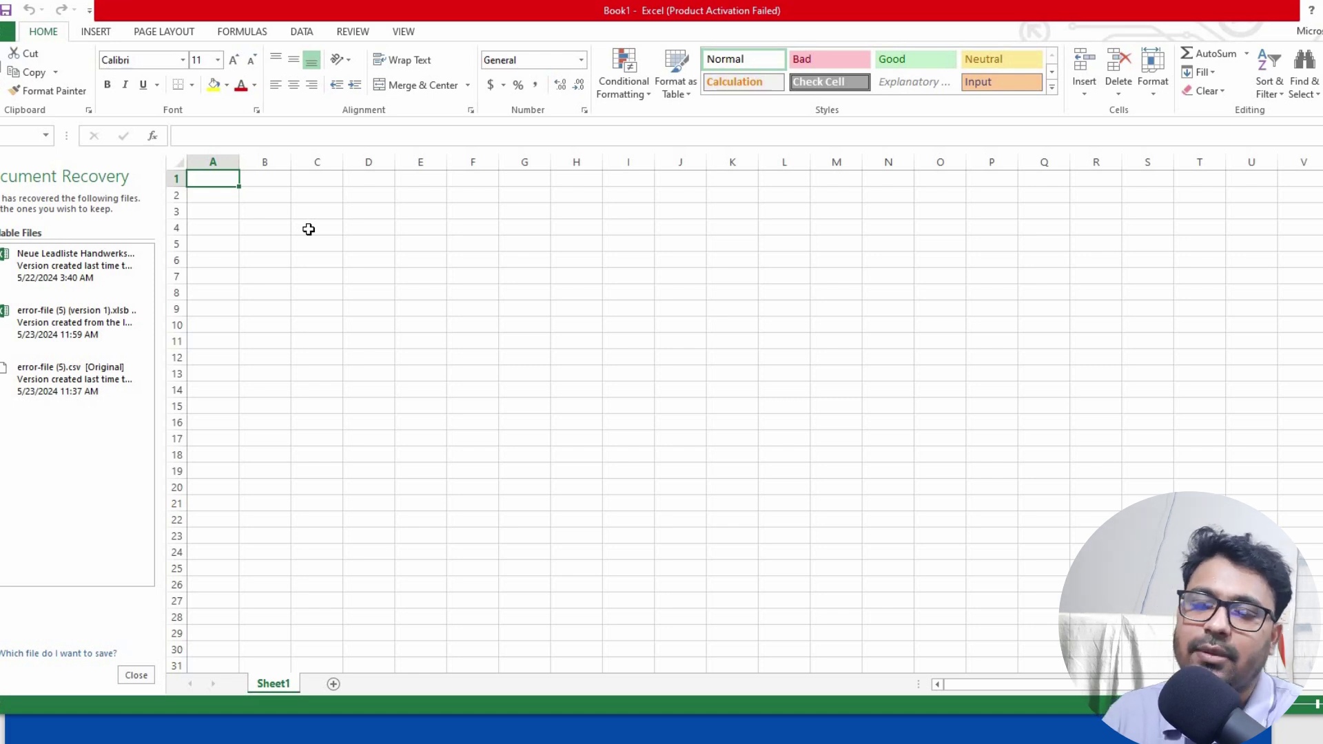
- Enter the heading "resytaurants Name" in cell A1 and widen column A to fit it
double_click(211, 176)
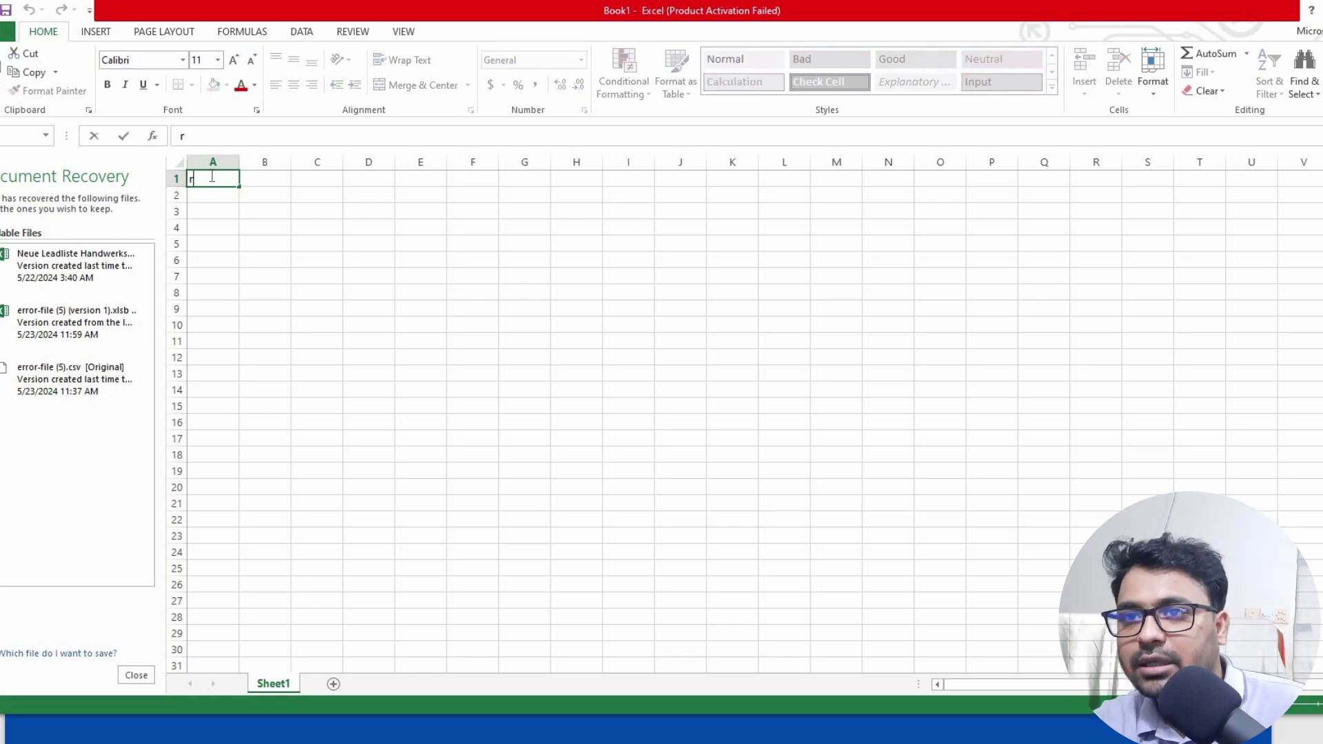
type("resyt")
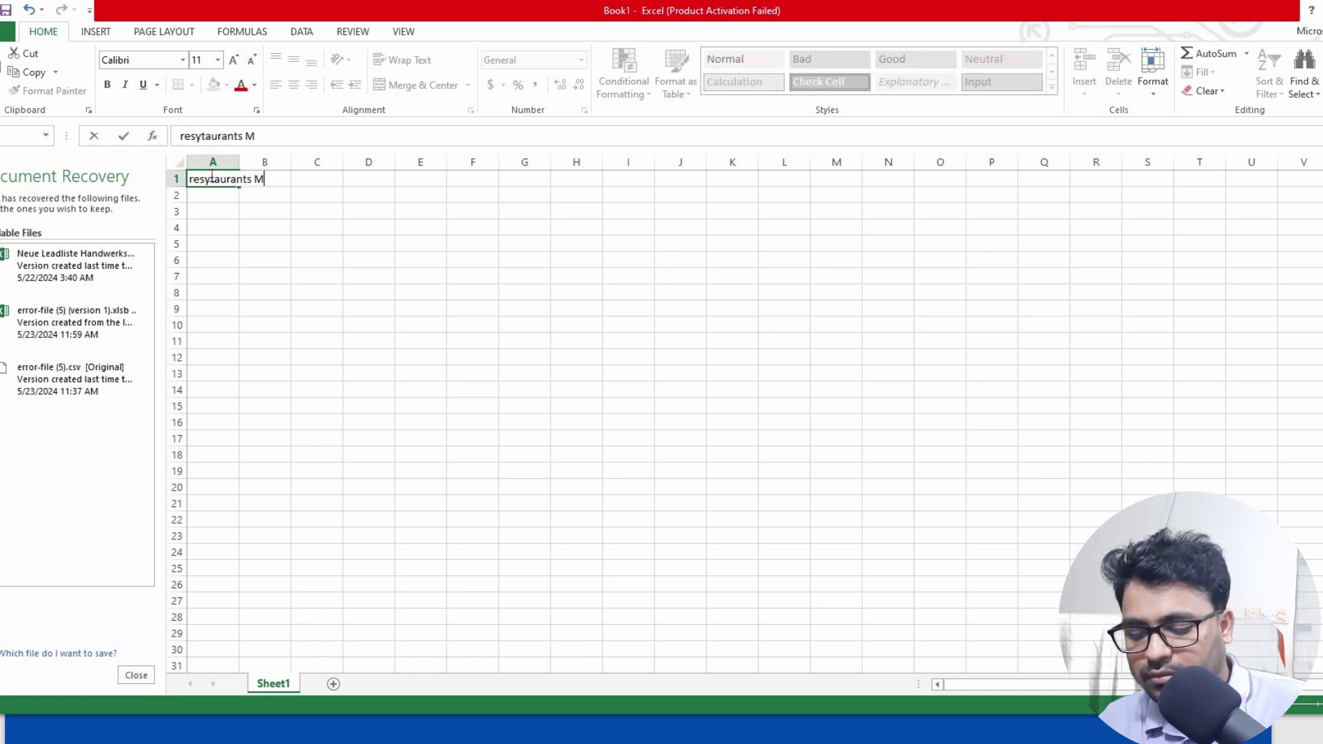
type("aurants Name")
left_click(274, 256)
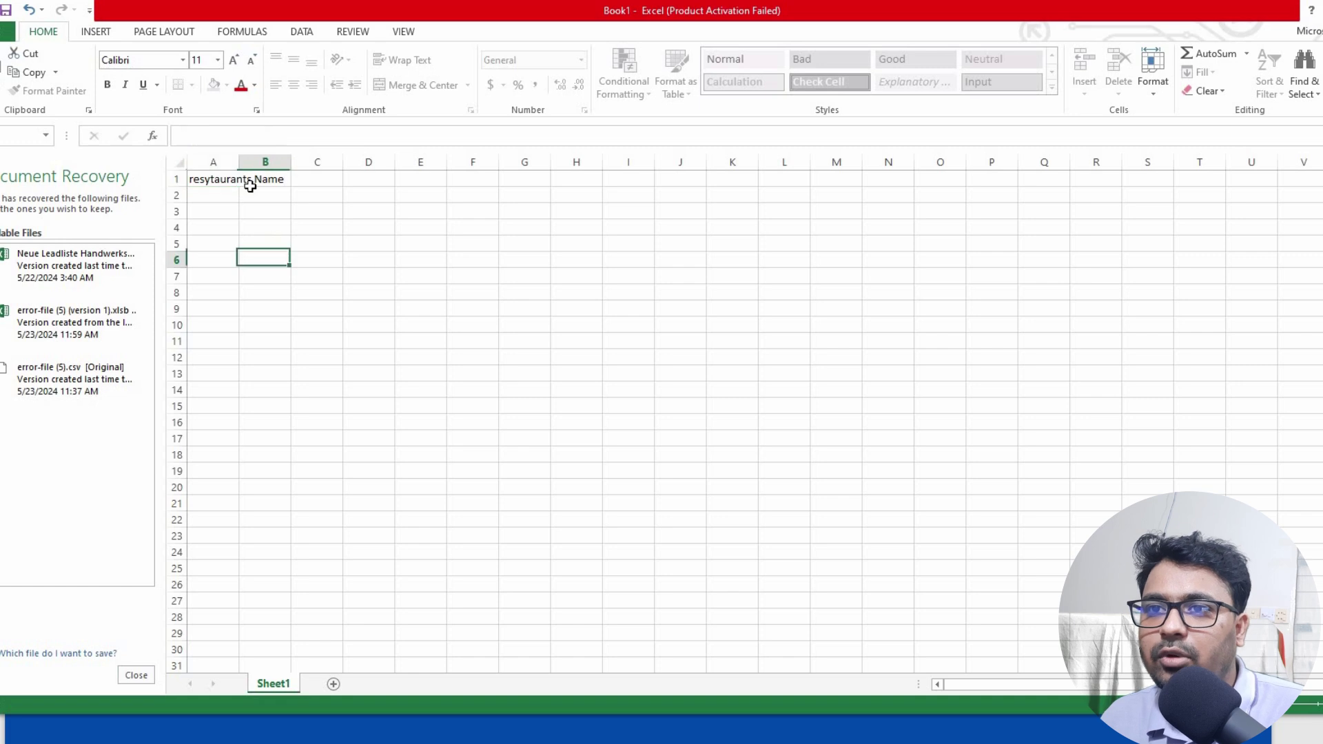
left_click_drag(241, 162, 297, 160)
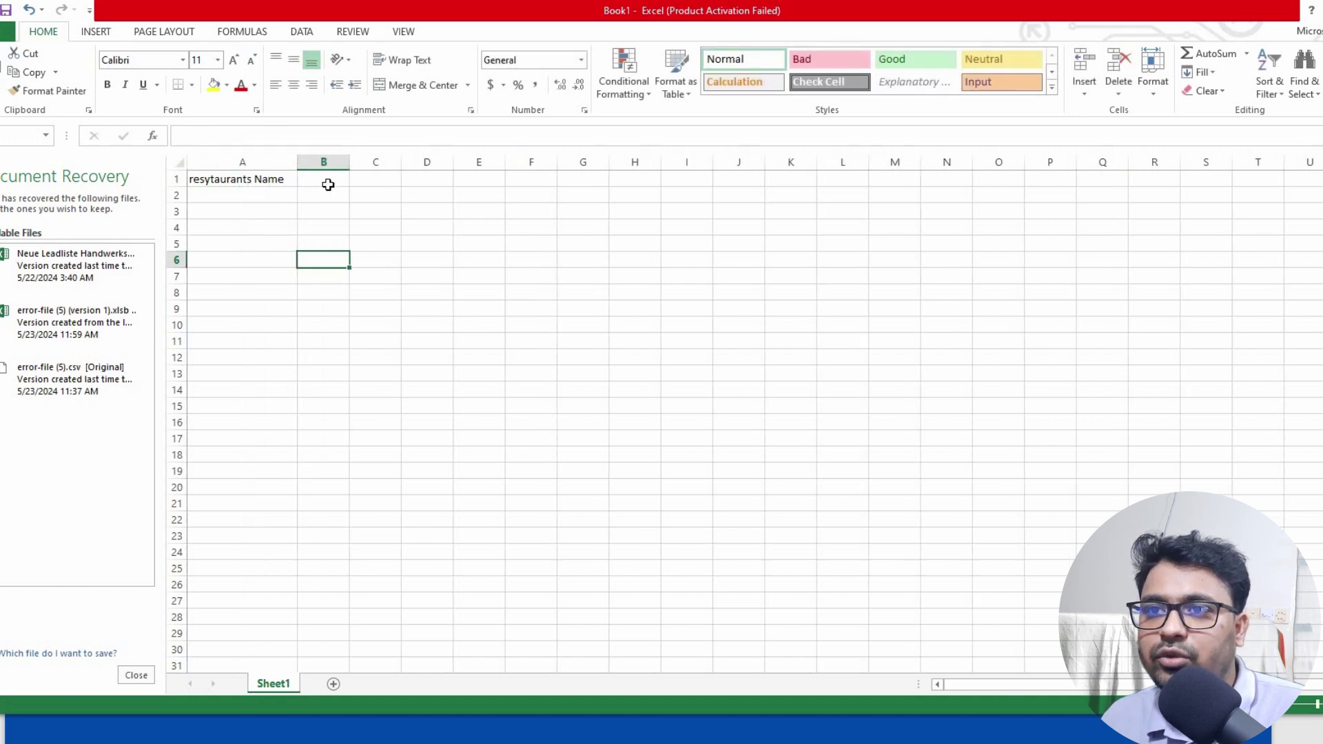
- Enter the heading "website" in cell B1
left_click(328, 191)
double_click(329, 176)
type("website")
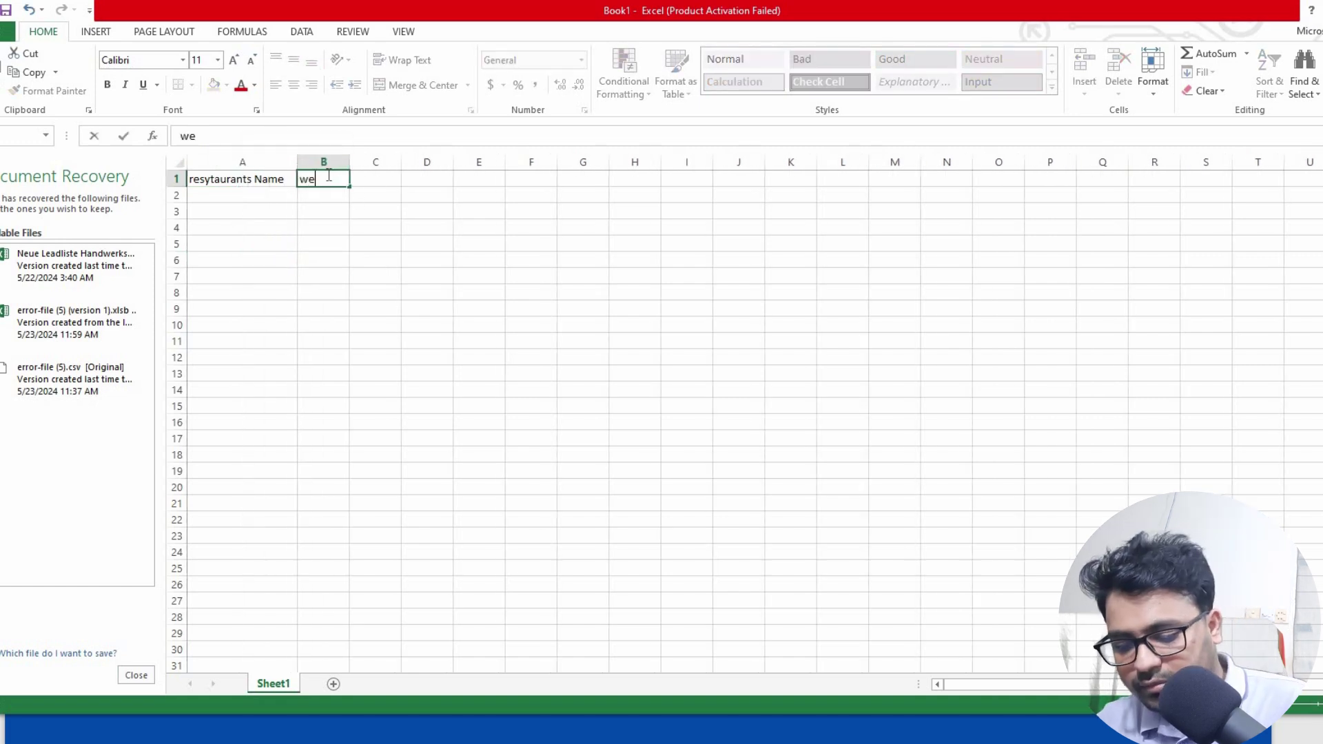
- Enter the heading "Phone number" in cell C1 and widen column C to fit it
left_click(374, 181)
double_click(374, 181)
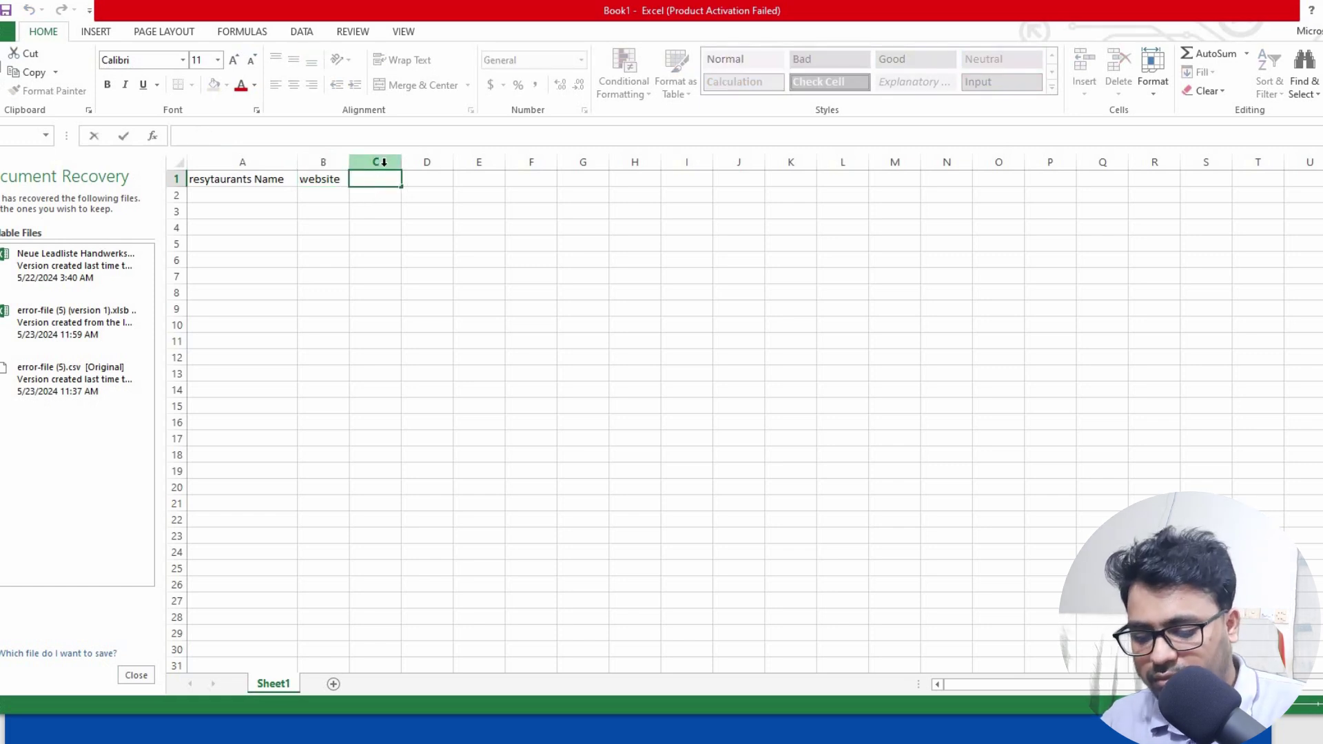
type("Phone num")
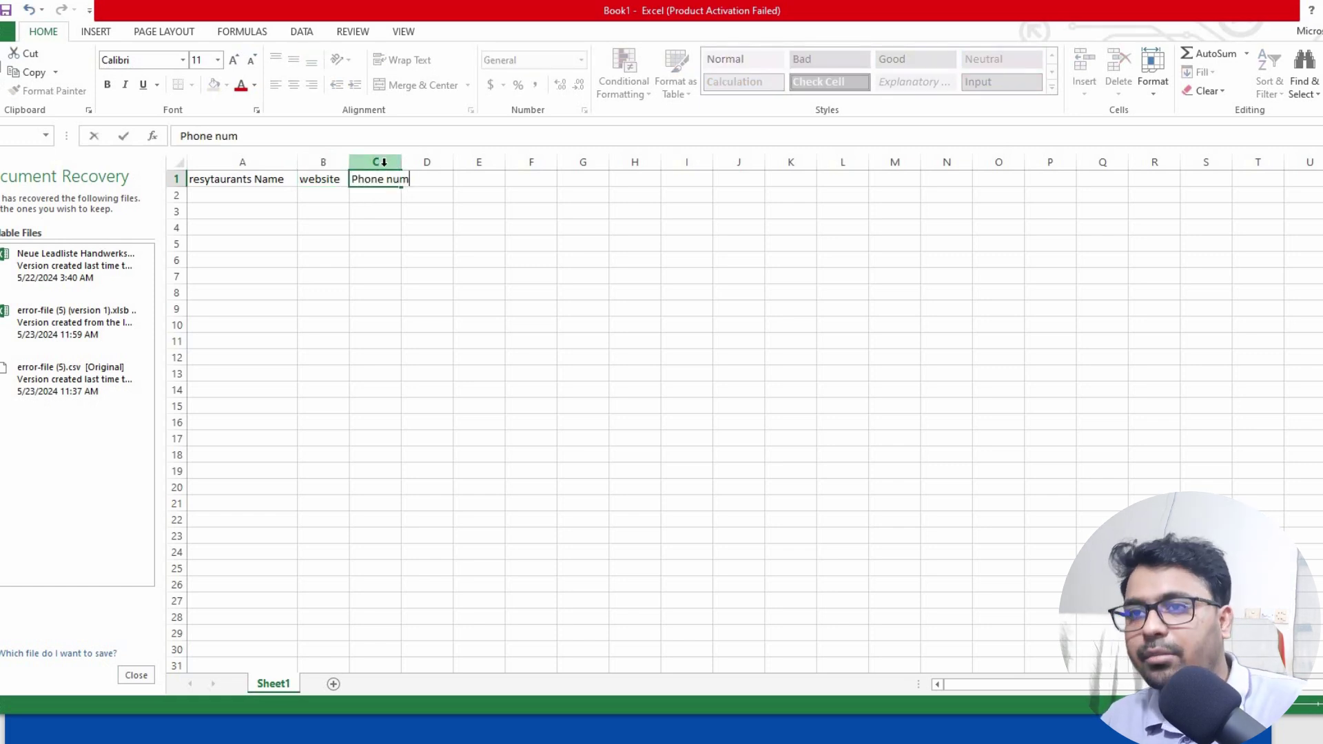
type("ber")
left_click(483, 243)
left_click_drag(403, 162, 442, 179)
- Enter the heading "Location" in cell D1
left_click(464, 179)
double_click(483, 177)
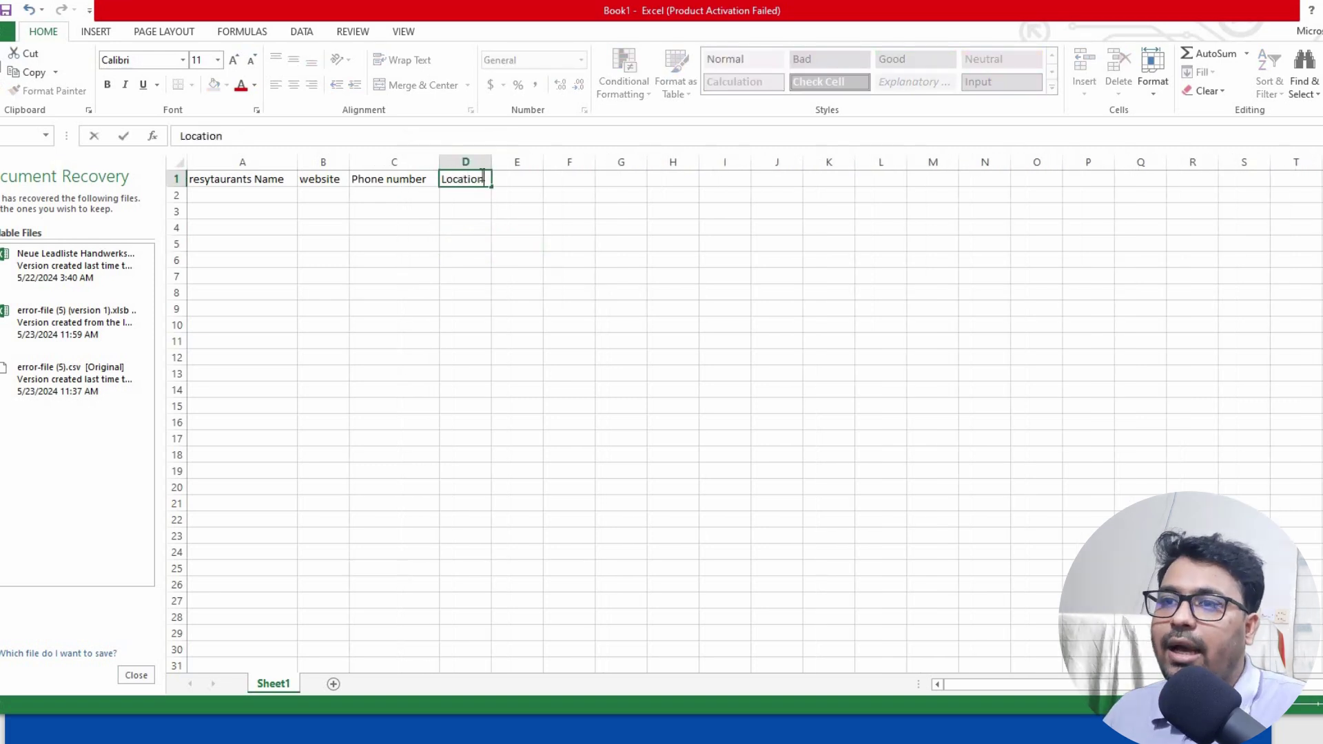
type("Location")
left_click(518, 282)
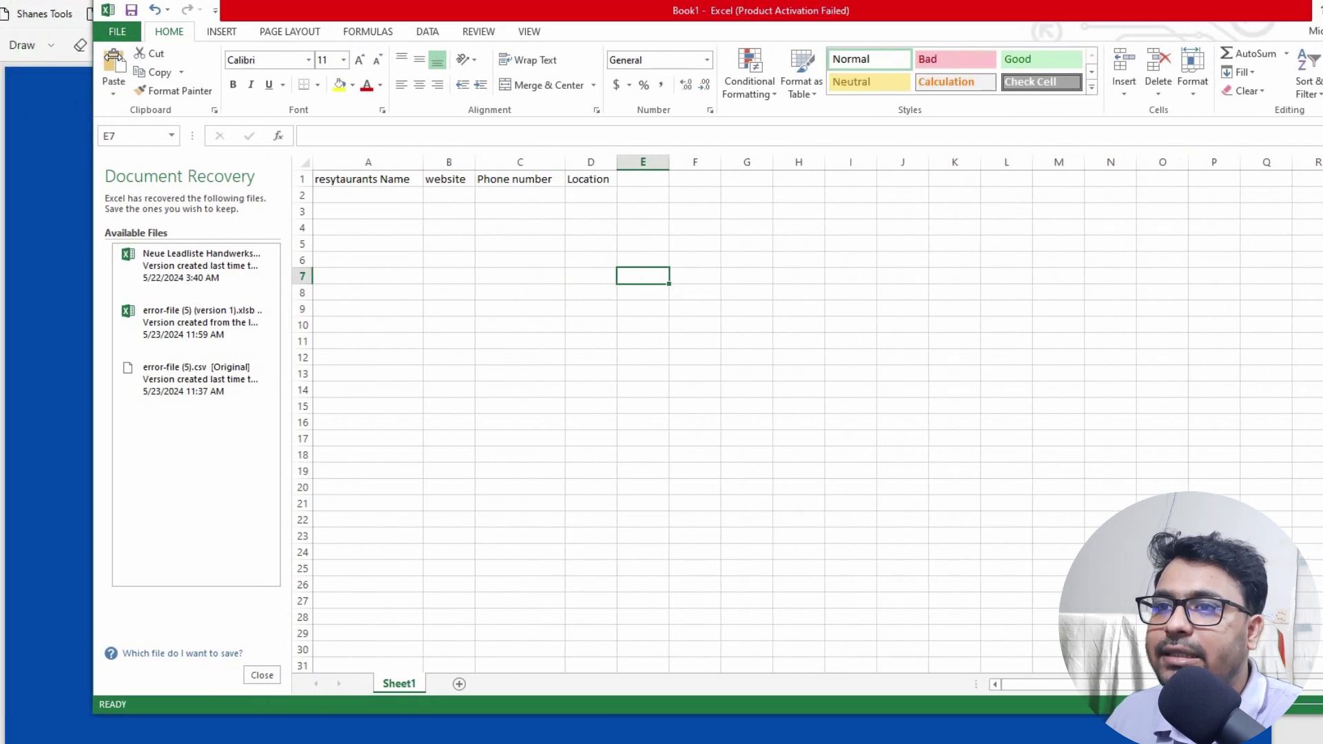
- Go through the empty cells beneath each of the four headings, column by column
left_click(363, 197)
key("Down")
key("Down")
key("Down")
key("Down")
key("Down")
key("Down")
key("Down")
key("Down")
key("Down")
key("Down")
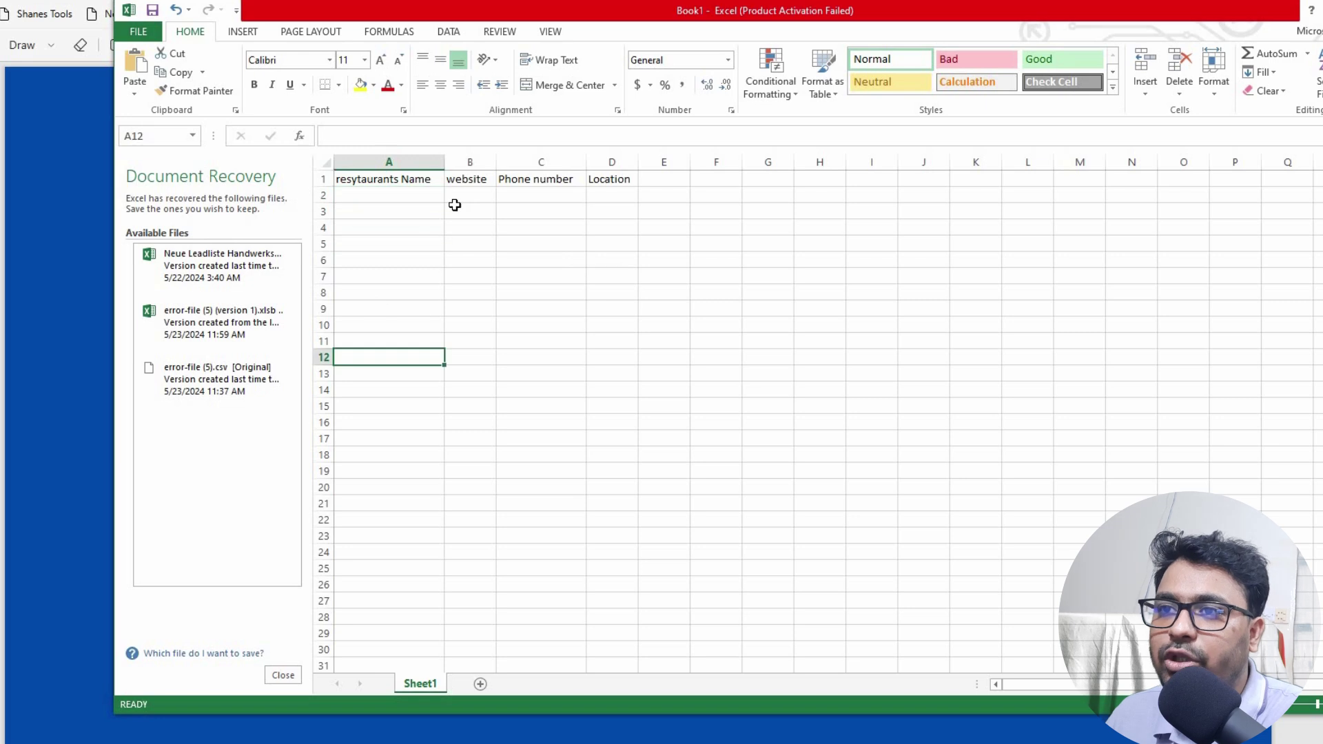
left_click(455, 205)
left_click(476, 307)
left_click(556, 230)
left_click(541, 309)
left_click(610, 211)
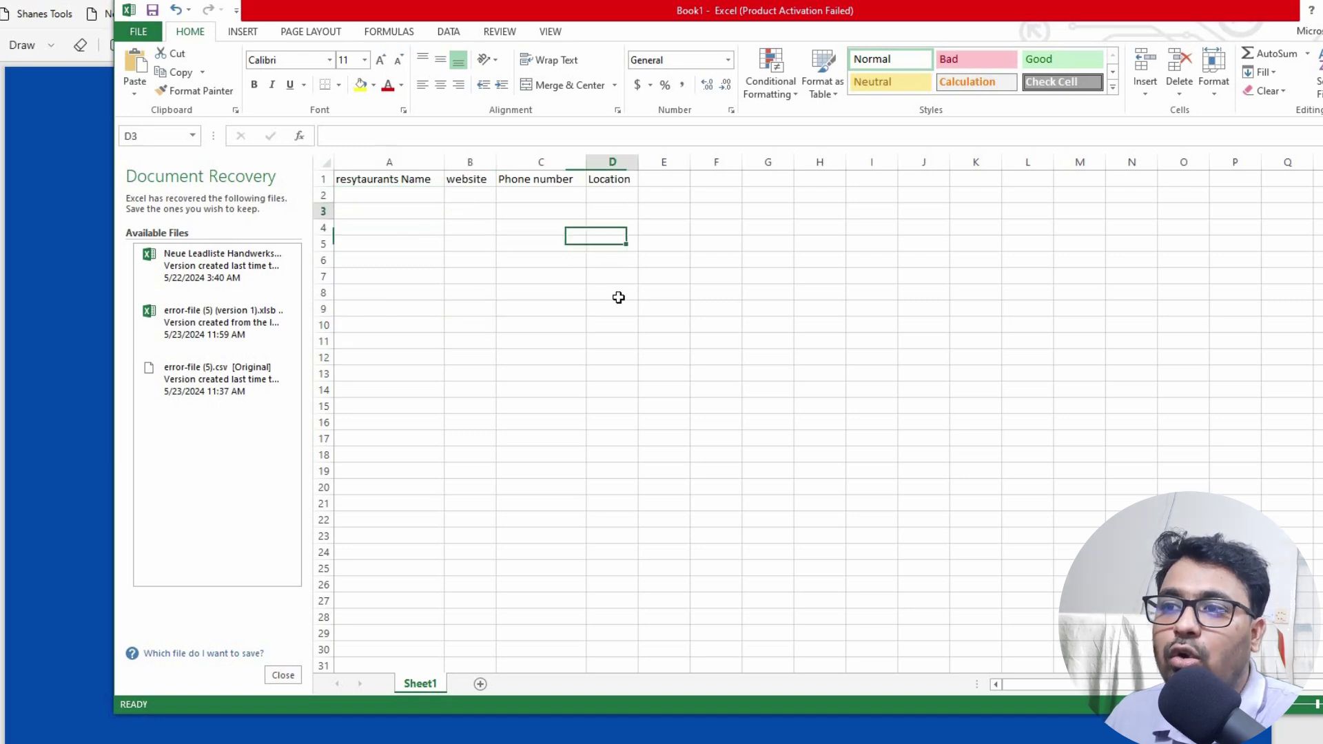
left_click(619, 297)
left_click(620, 320)
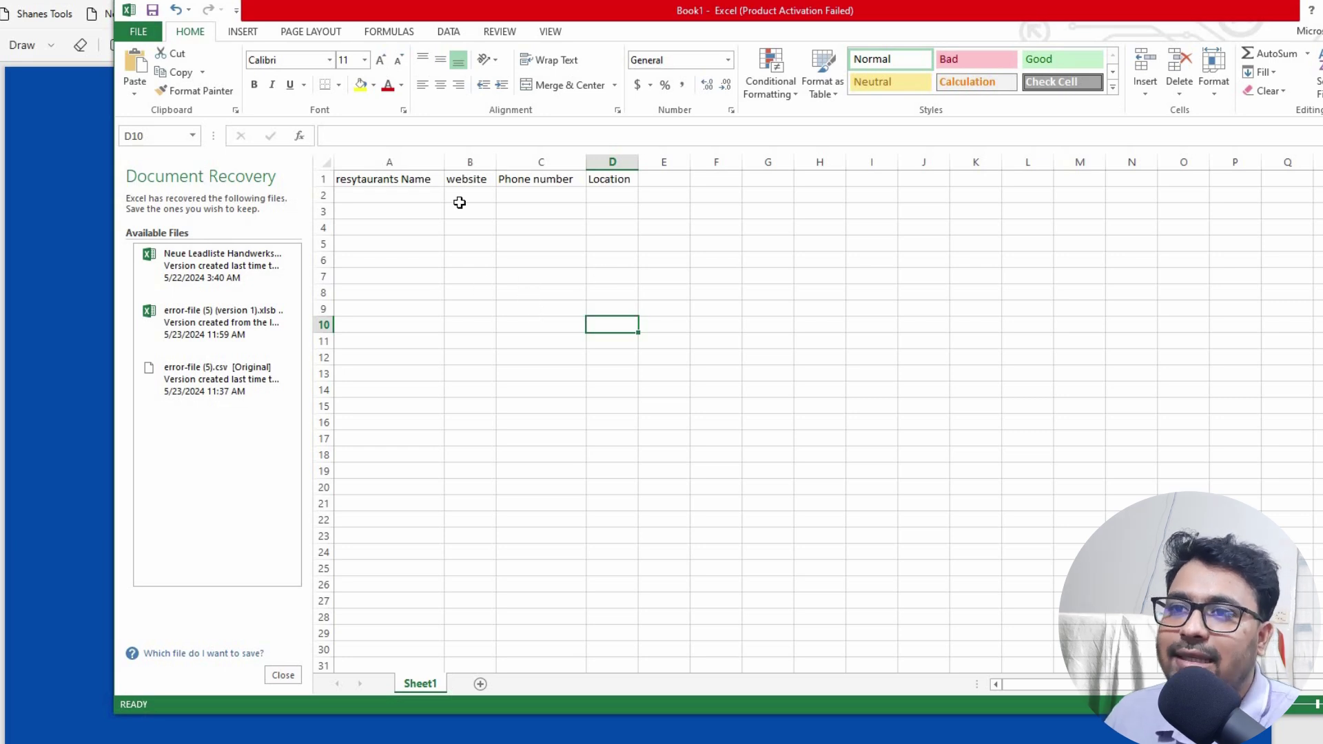
- Enter the sample text "cfgbhghgh" in cell A2 below the first heading
left_click(403, 195)
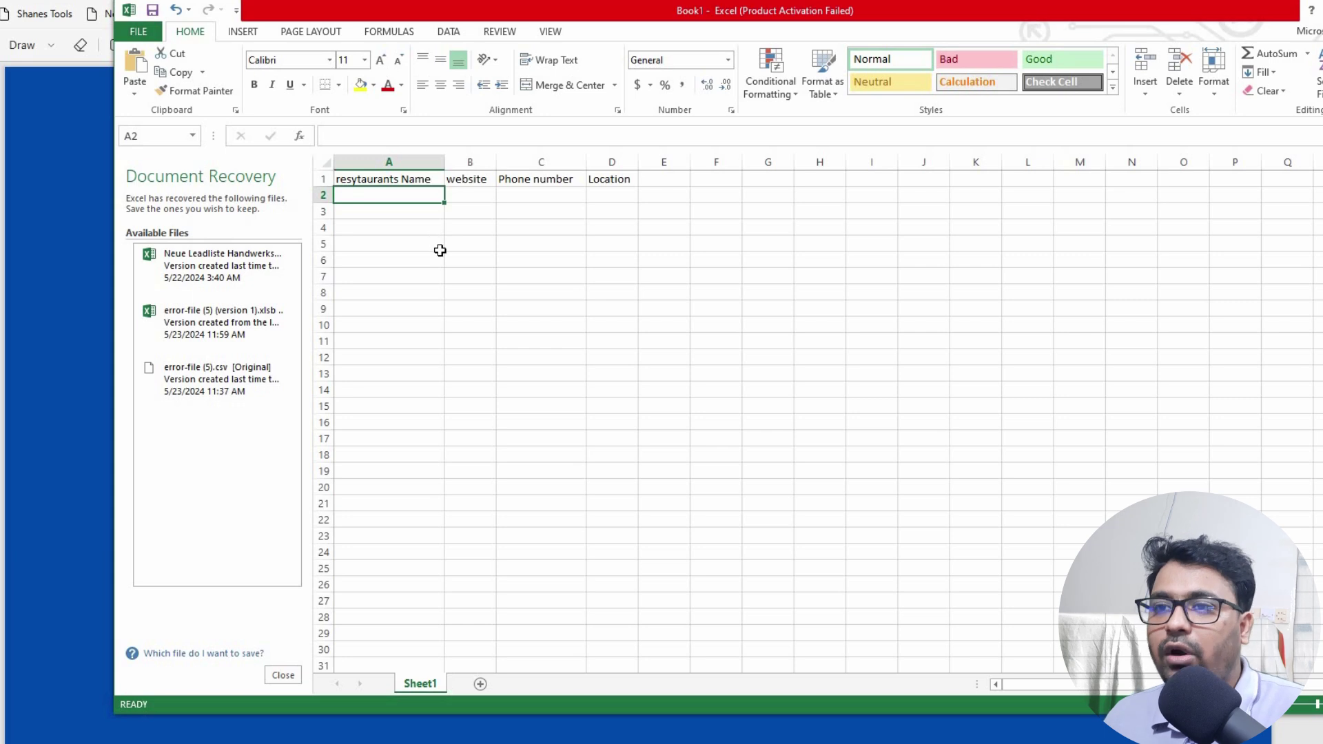
type("cfgbhghgh")
left_click(474, 195)
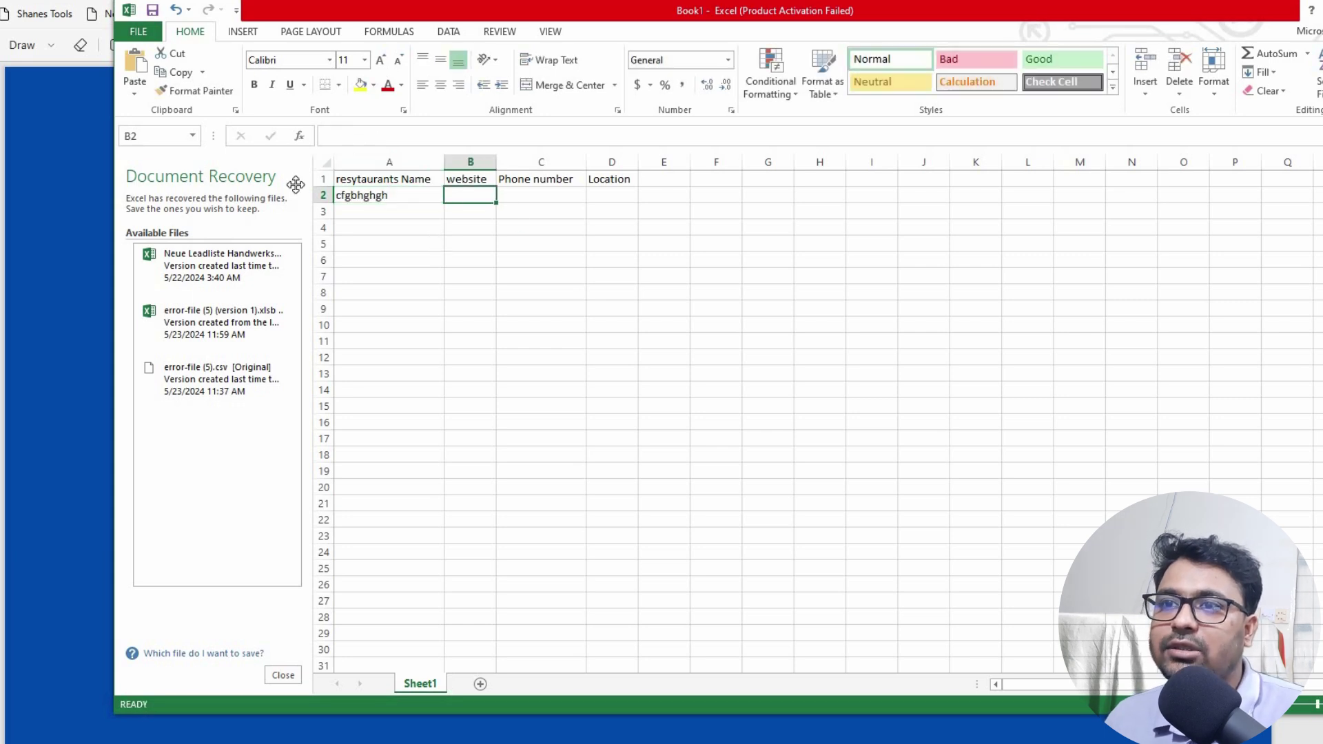
- Set the font size of cell B2 to 16 and enter the sample text "dhdfhdhd" in it
left_click(365, 60)
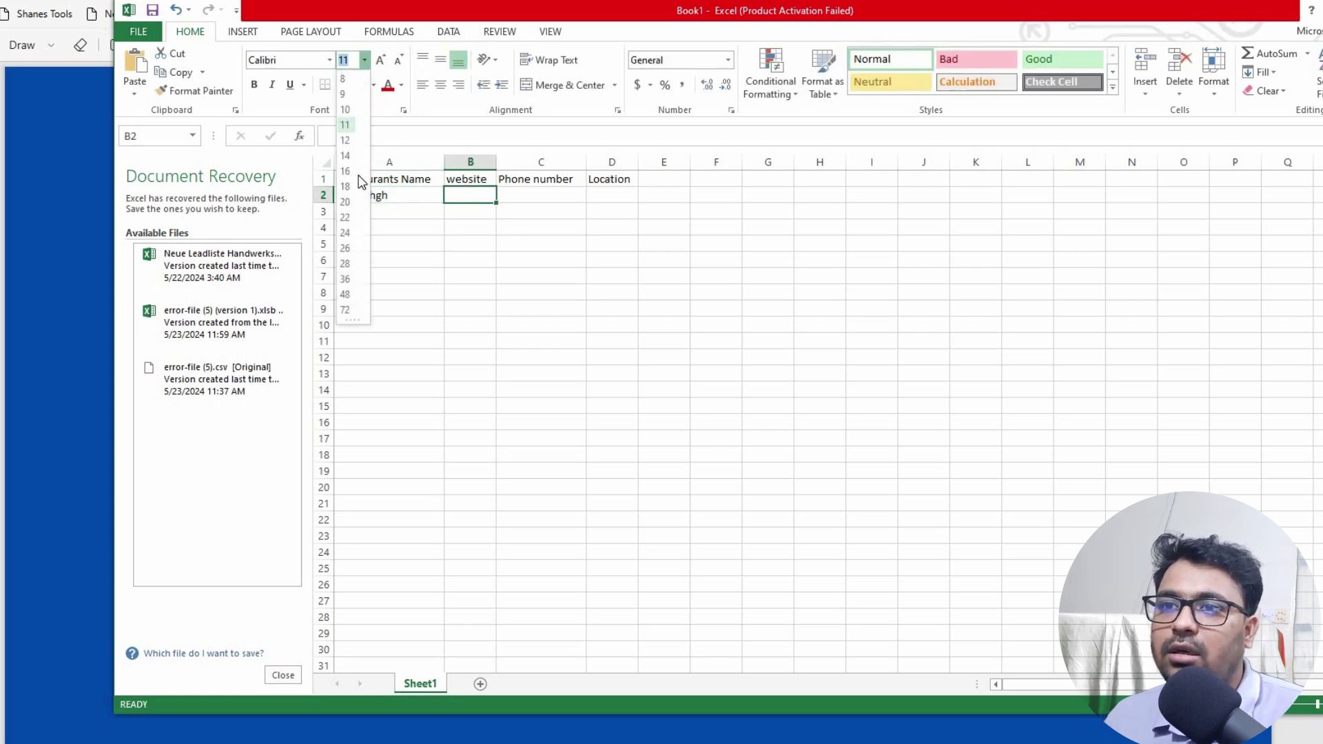
left_click(347, 171)
type("dhdfhdhd")
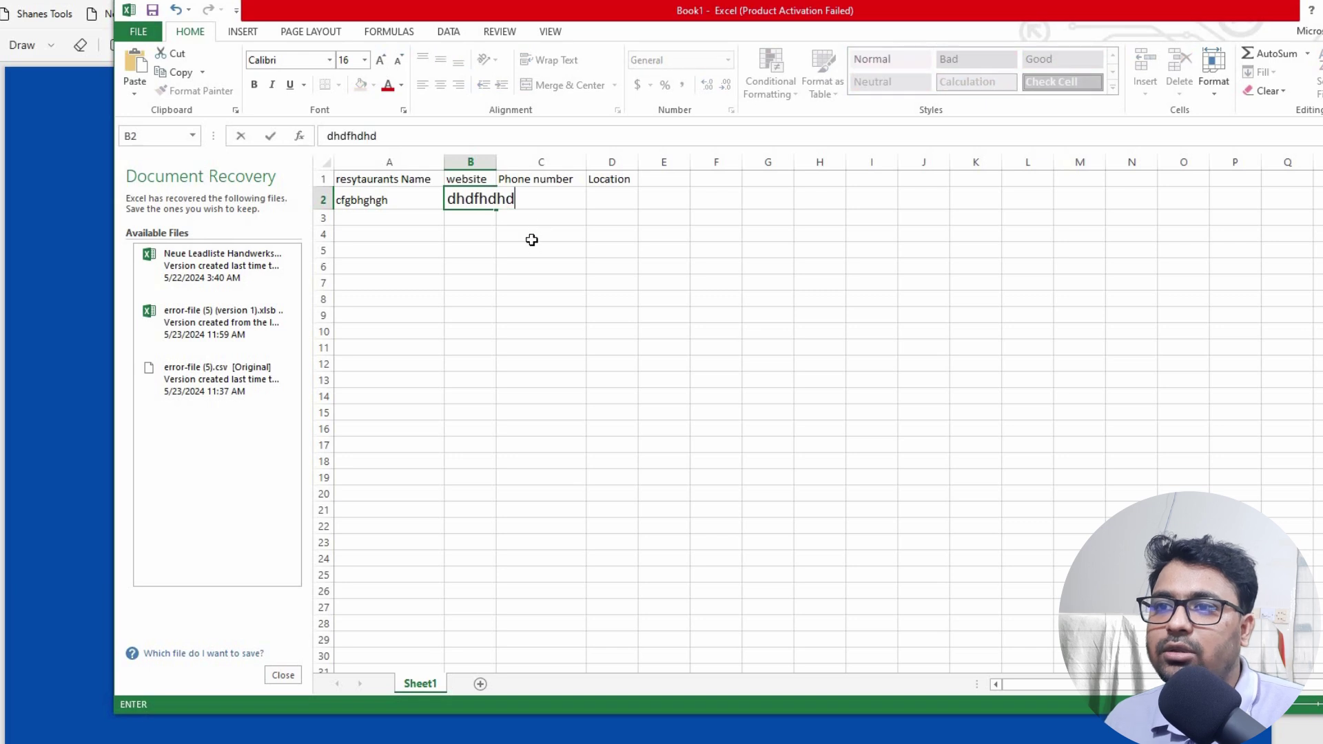
left_click(535, 234)
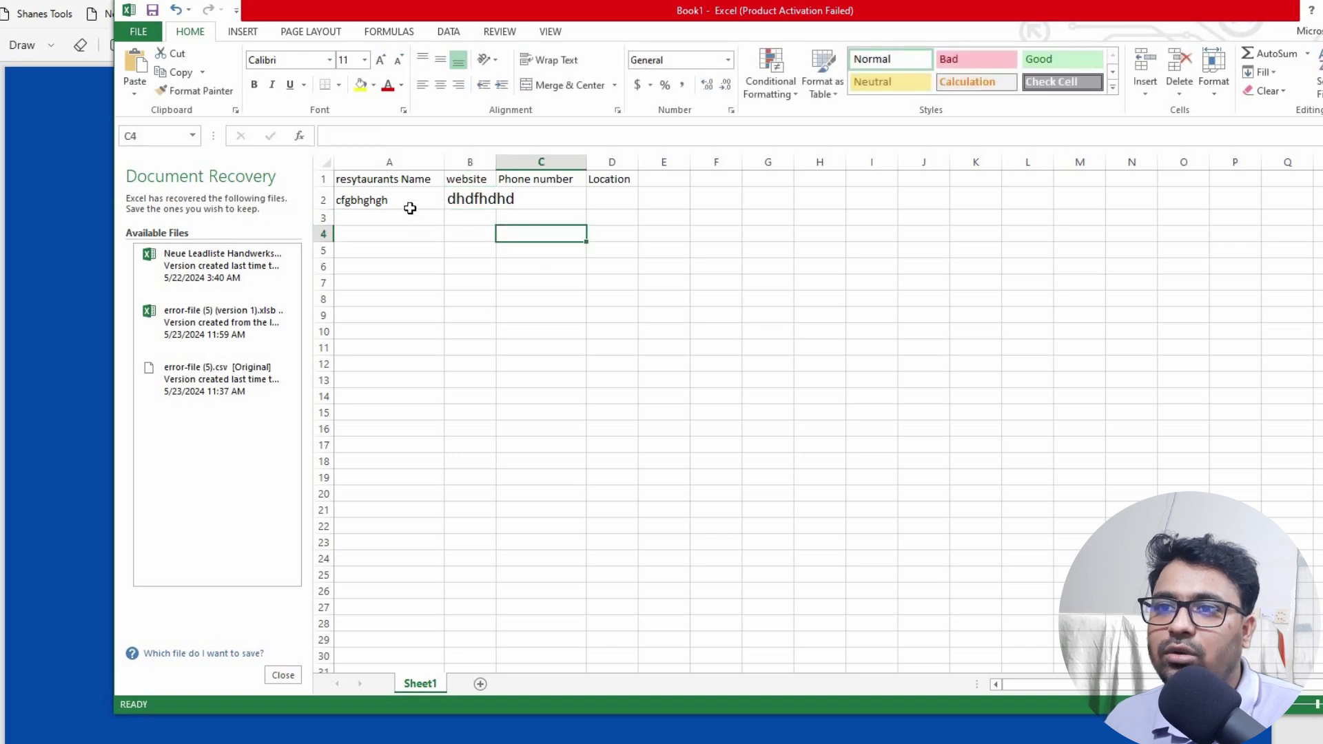
- Set the font size of the sample entries in A2:B2 to 10
left_click_drag(406, 201, 476, 200)
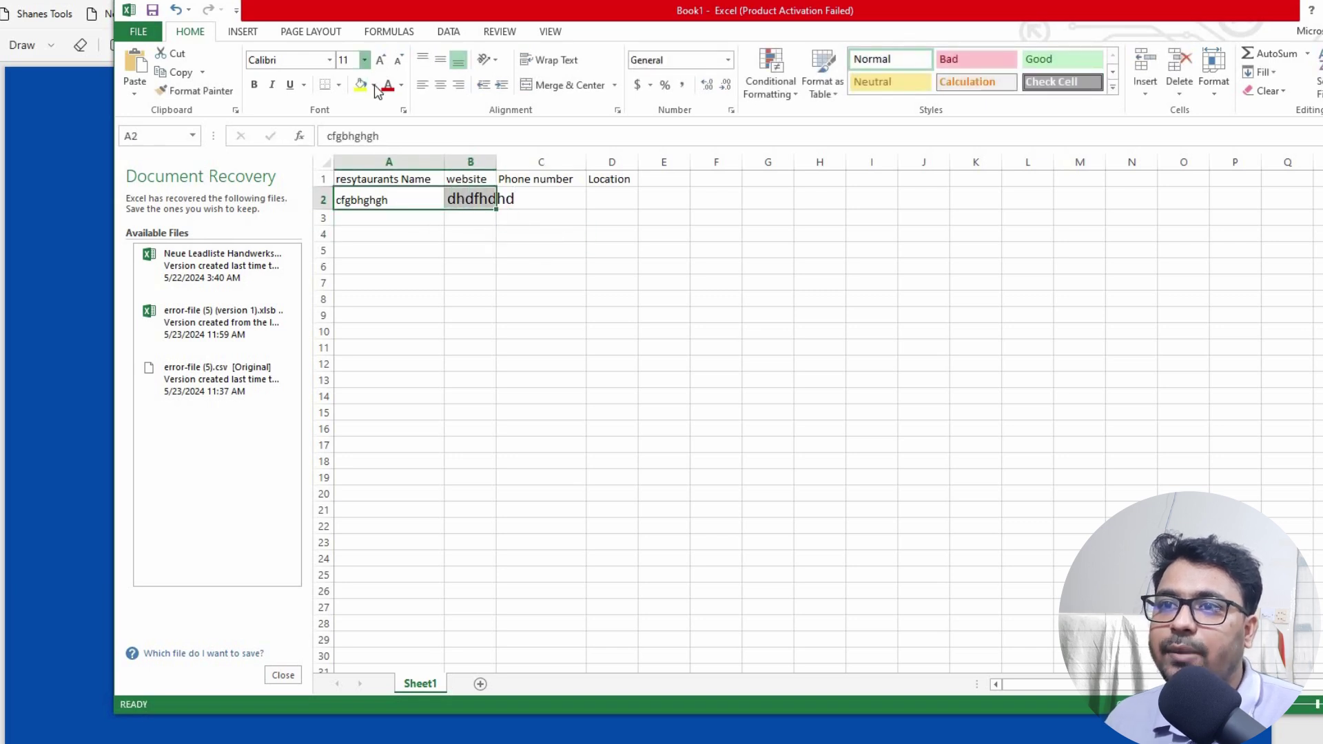
left_click(364, 61)
left_click(348, 109)
left_click(465, 229)
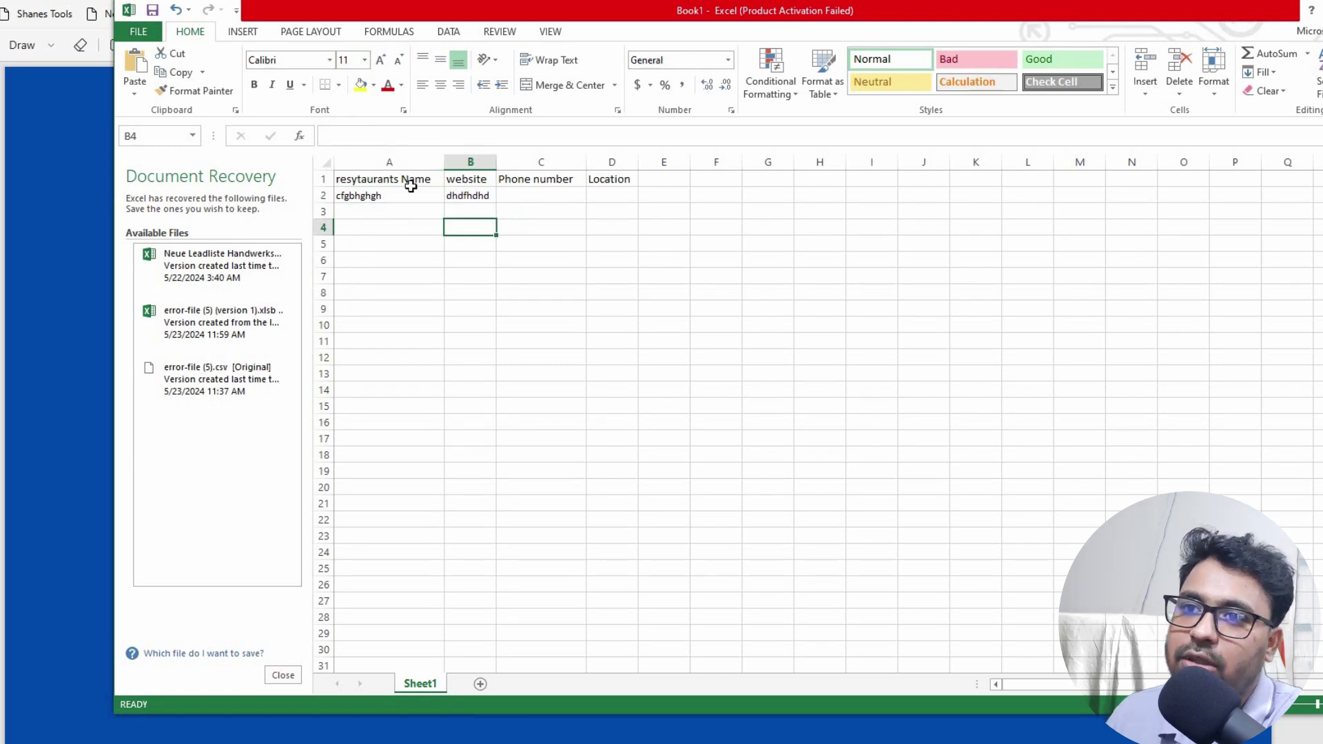
- Make the four headings in A1:D1 bold
left_click_drag(404, 178, 601, 178)
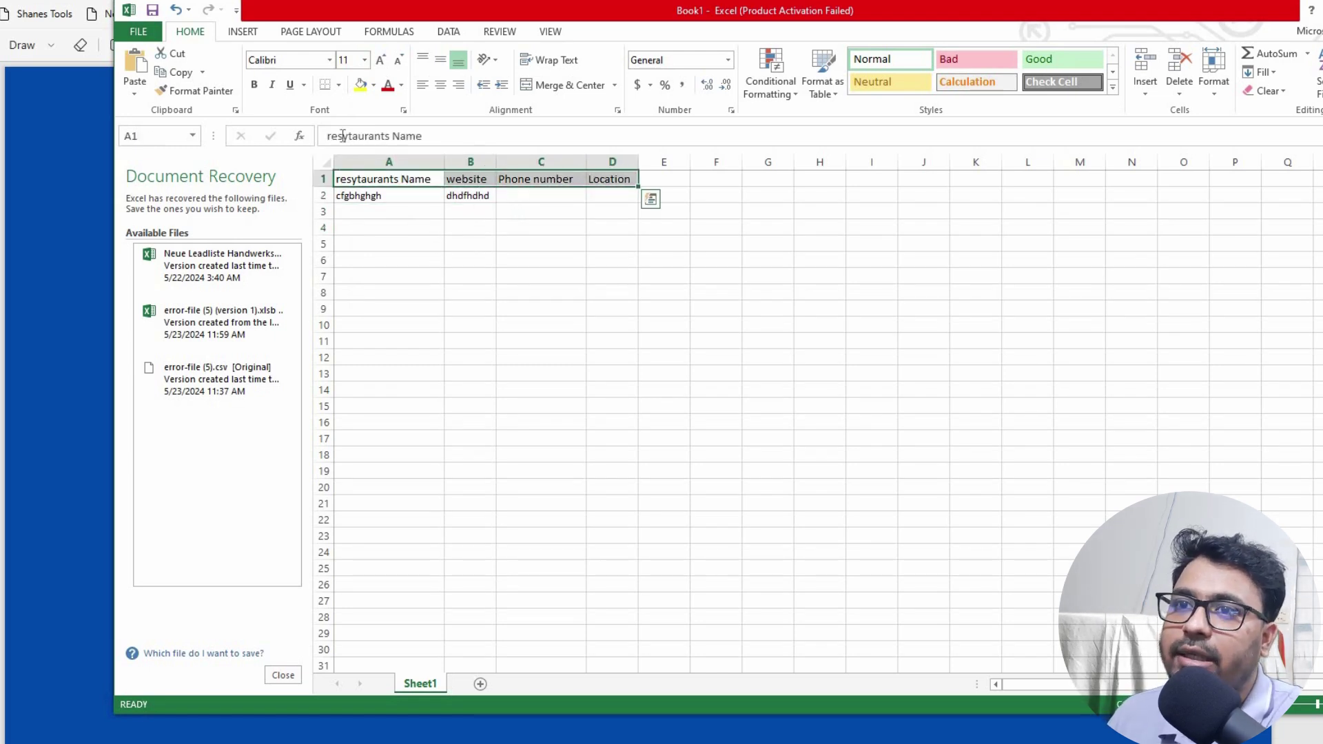
left_click(254, 84)
left_click(572, 257)
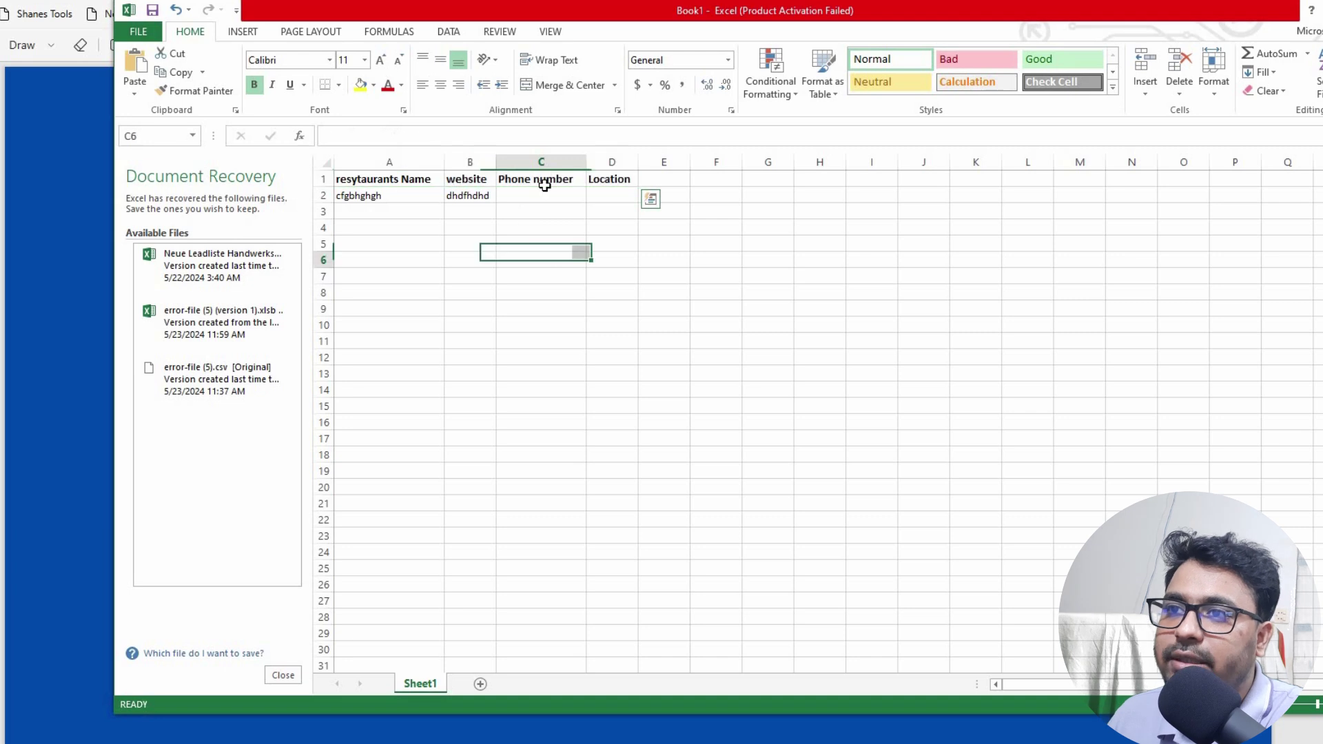
- Fill the heading cells A1:D1 with a gold theme color
left_click(541, 178)
left_click(411, 179)
left_click_drag(543, 176, 615, 178)
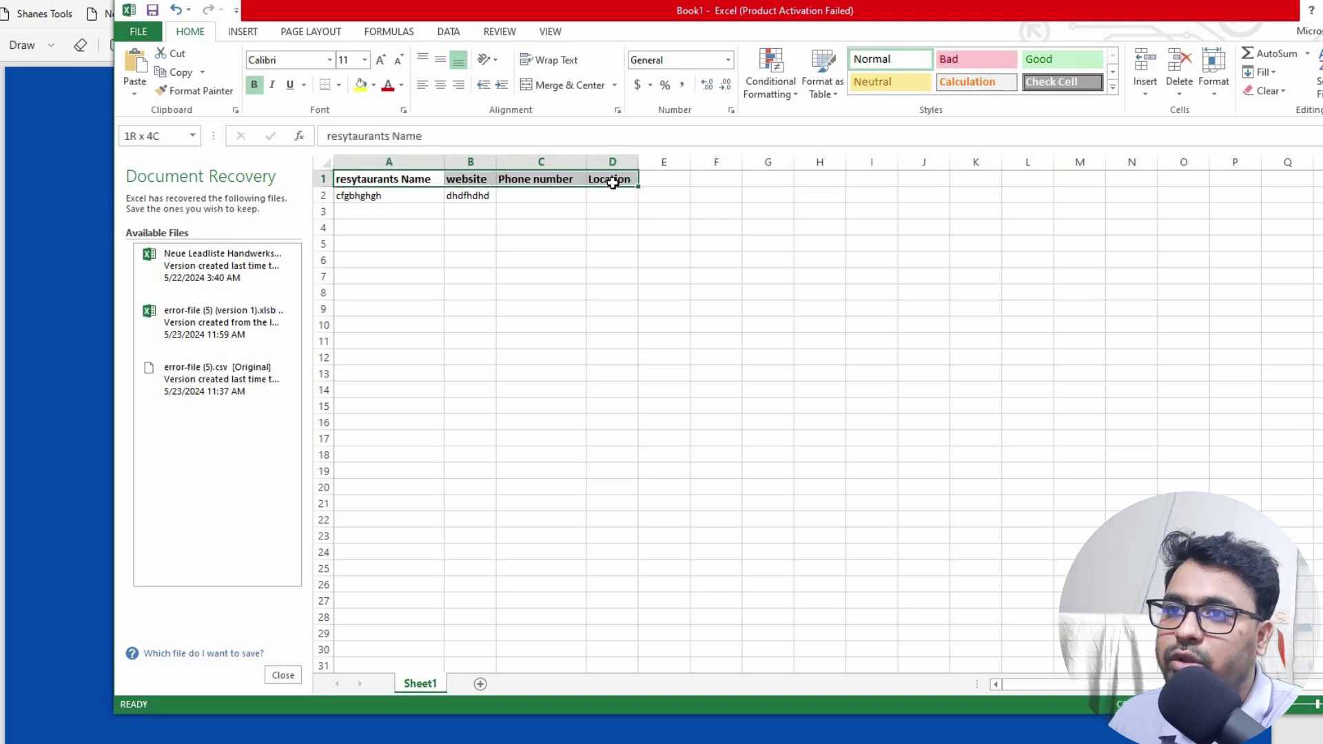
left_click(374, 86)
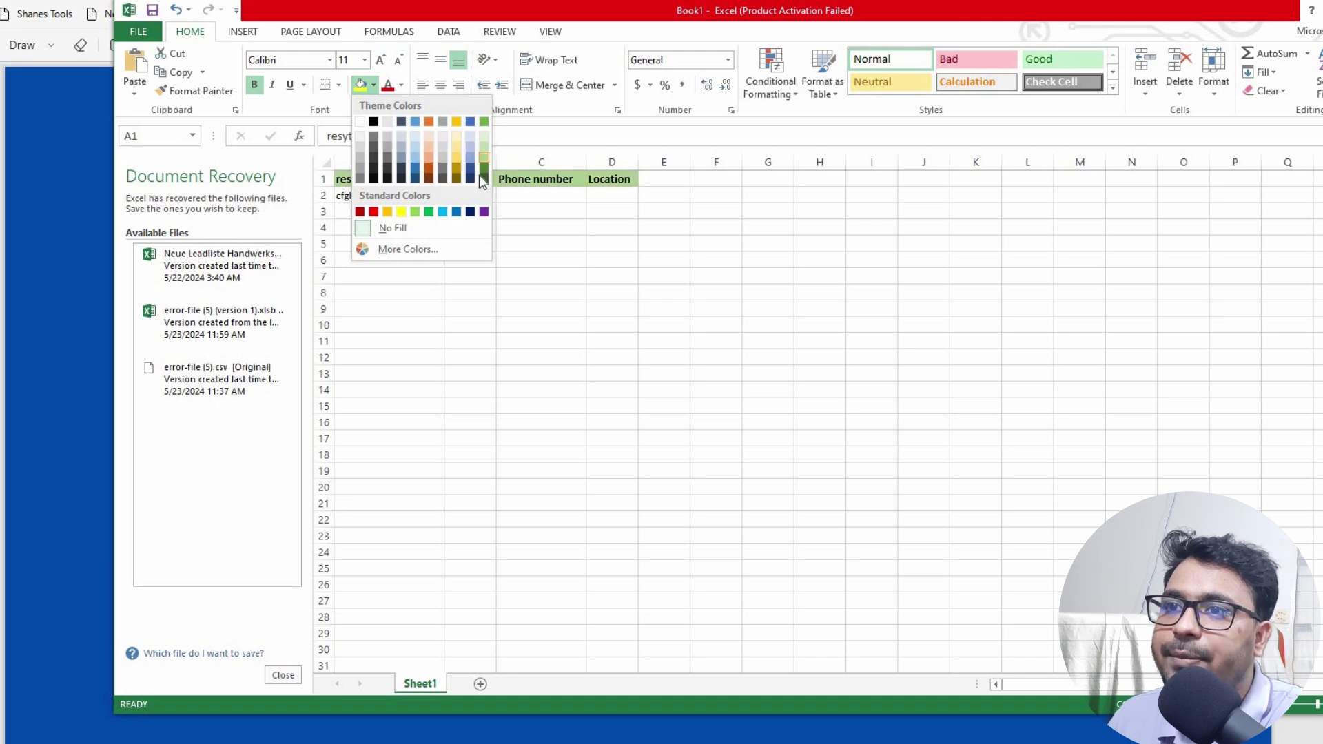
left_click(456, 169)
left_click(550, 276)
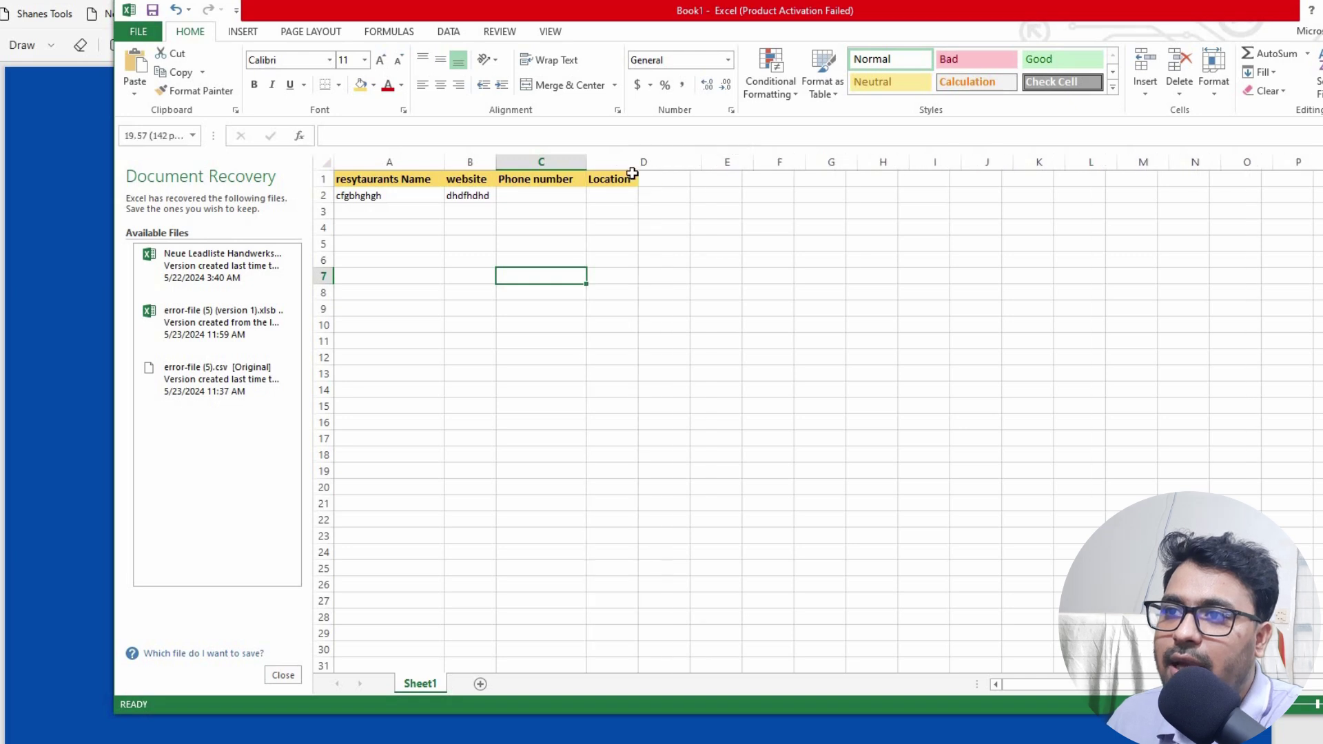
- Widen the Location, Phone number and website columns
left_click_drag(635, 172, 702, 168)
left_click_drag(586, 168, 615, 167)
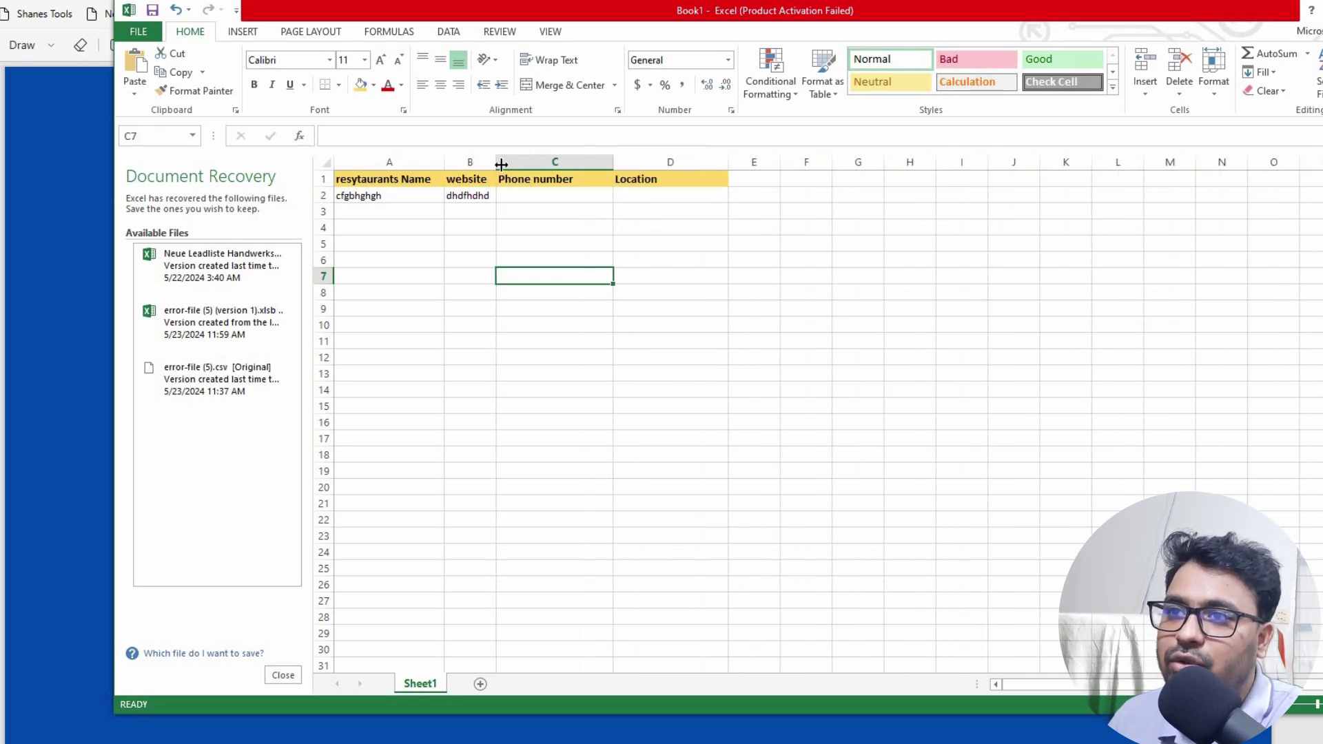
left_click_drag(509, 162, 532, 163)
left_click(507, 241)
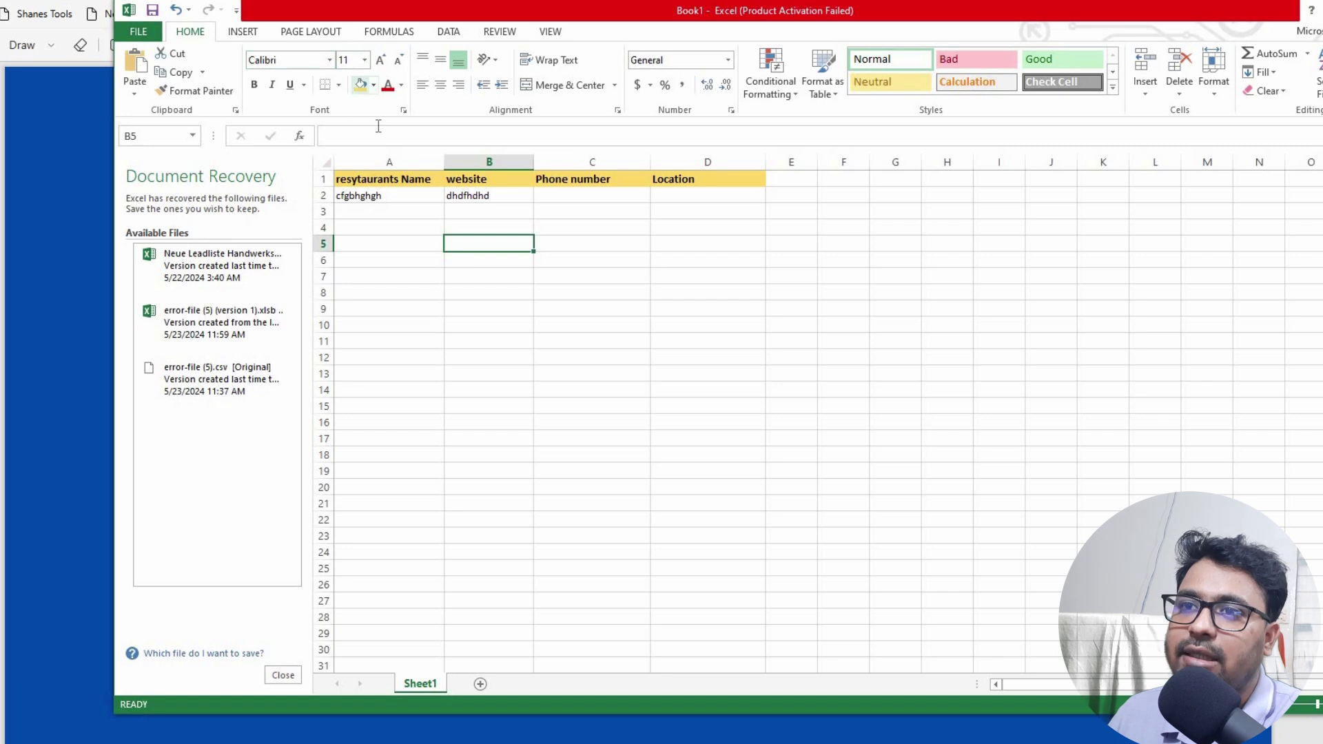
left_click(244, 33)
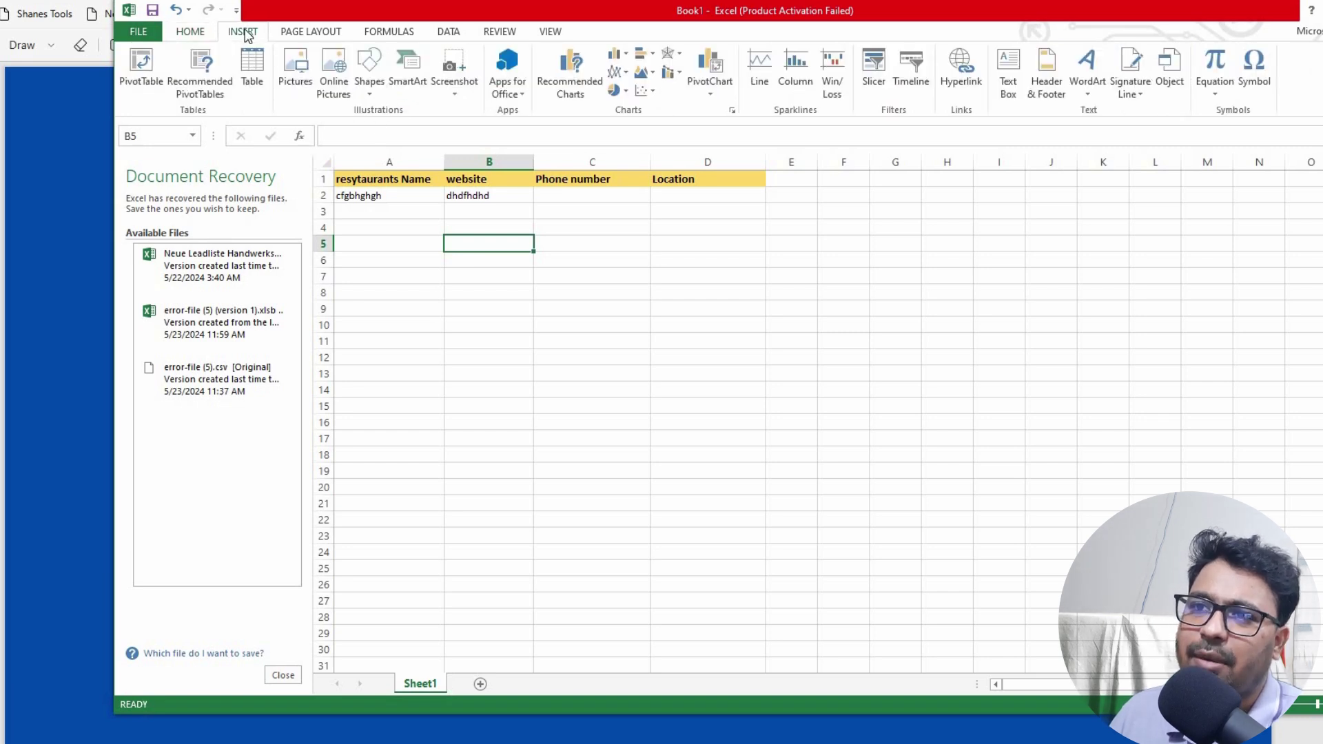
left_click(311, 31)
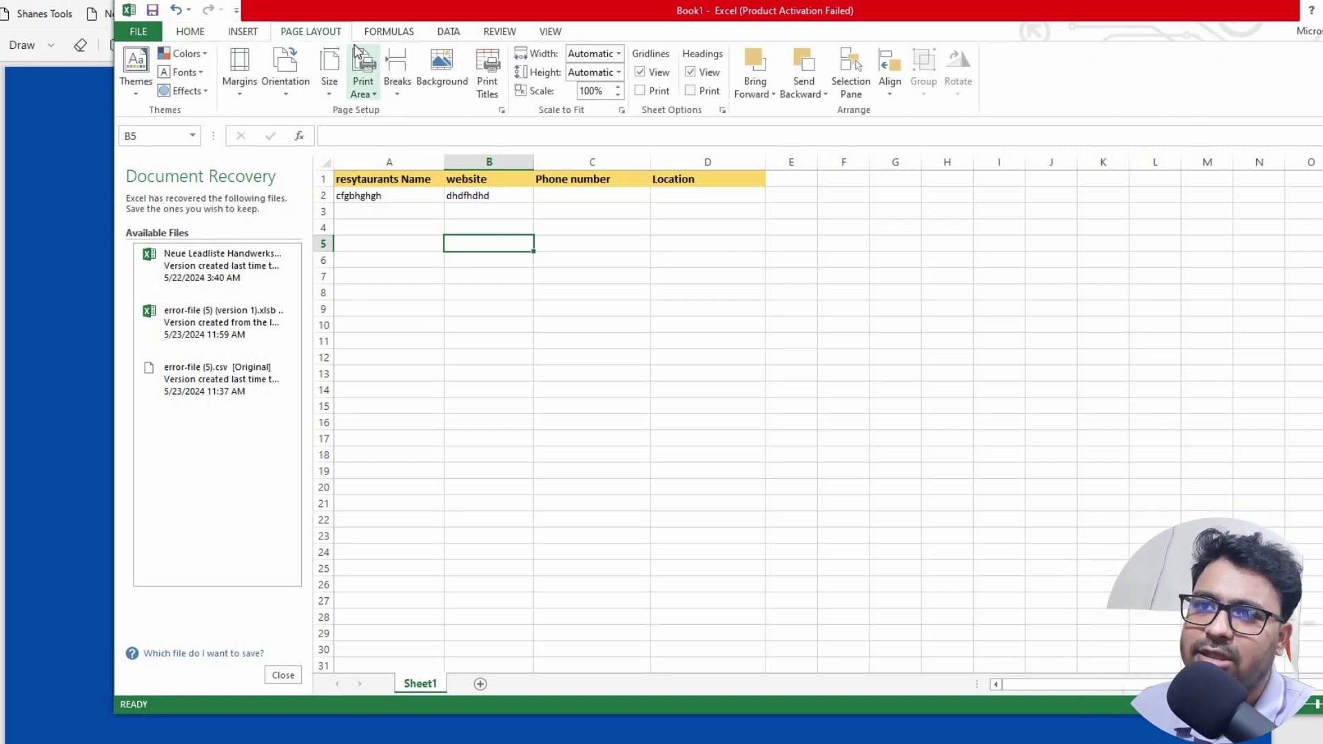
left_click(392, 33)
left_click(560, 250)
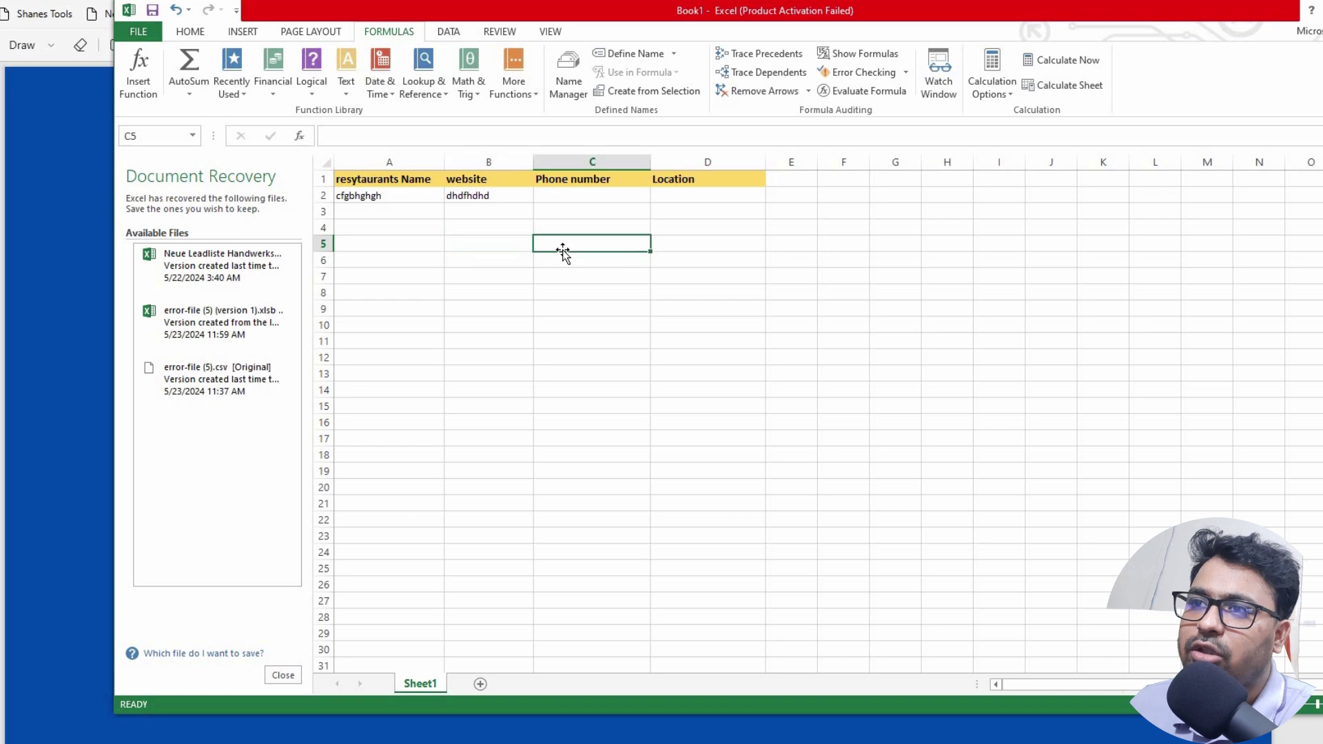
left_click(477, 210)
left_click(377, 197)
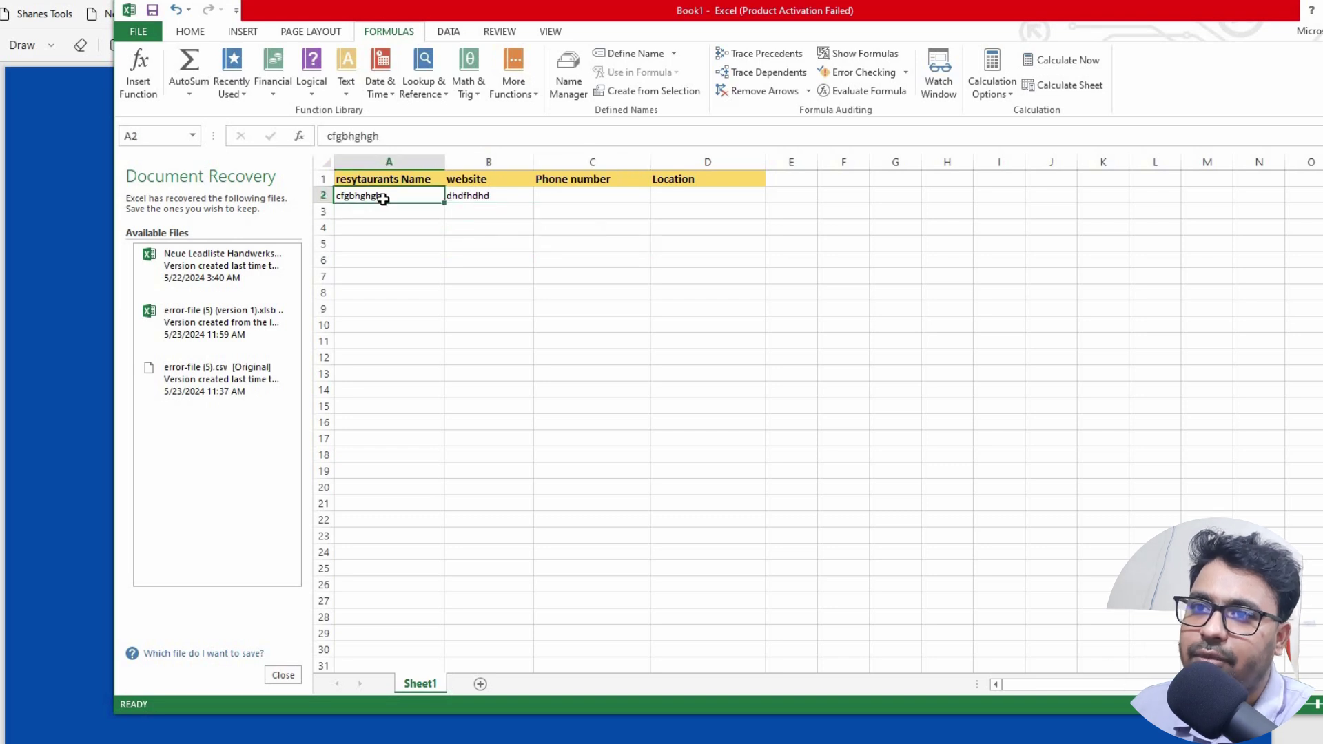
double_click(343, 195)
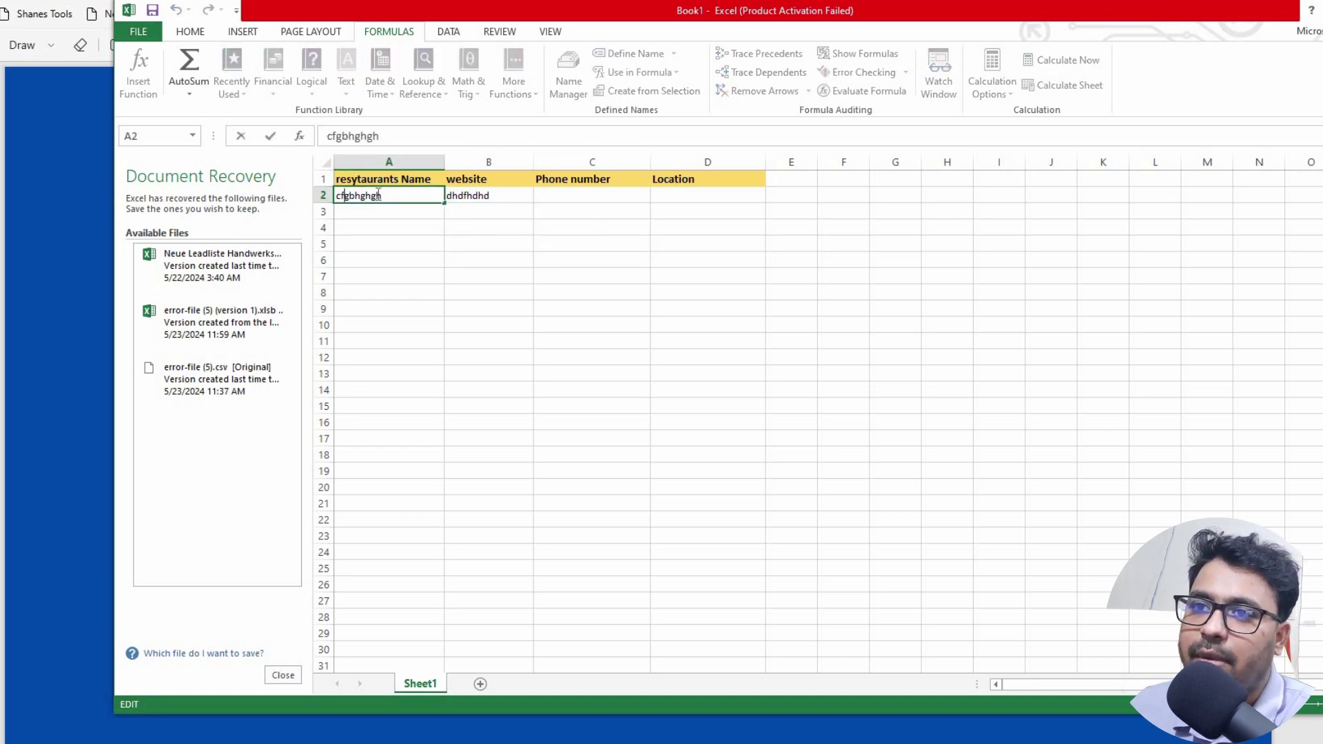
left_click(374, 195)
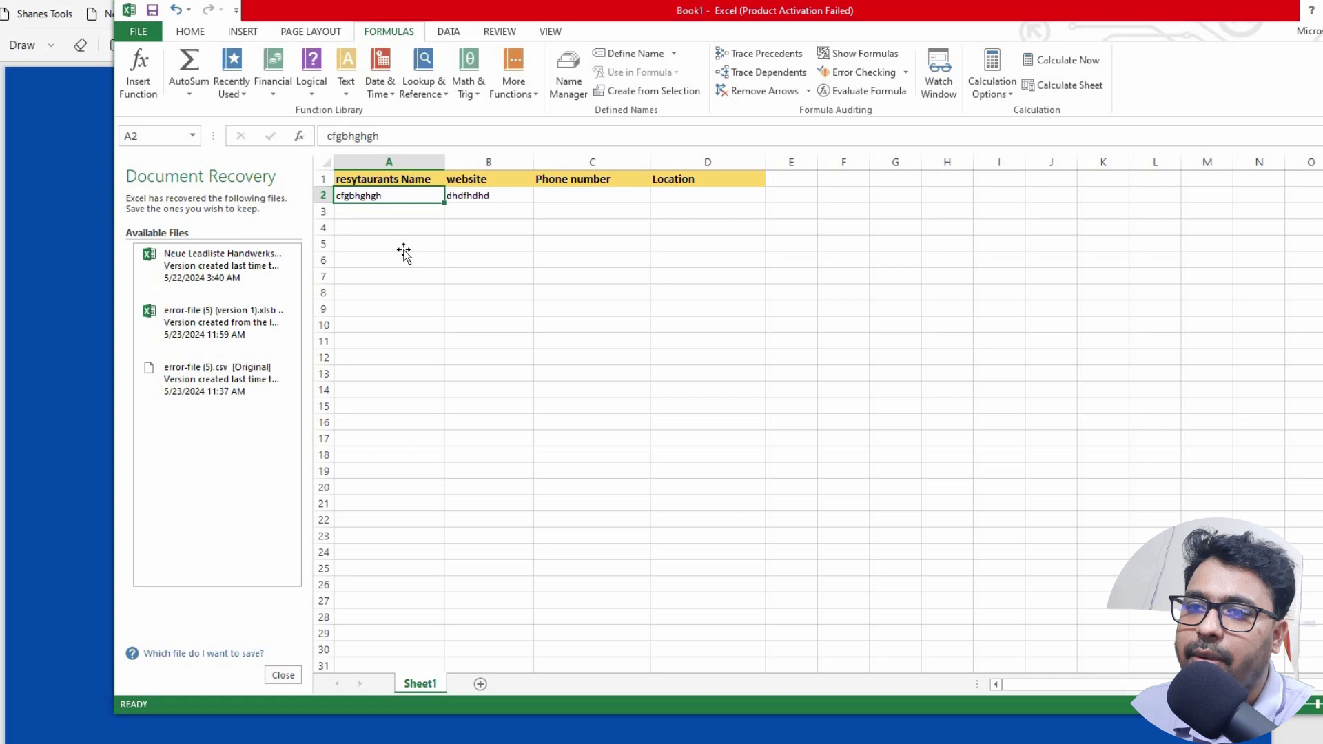
left_click(395, 291)
left_click(402, 315)
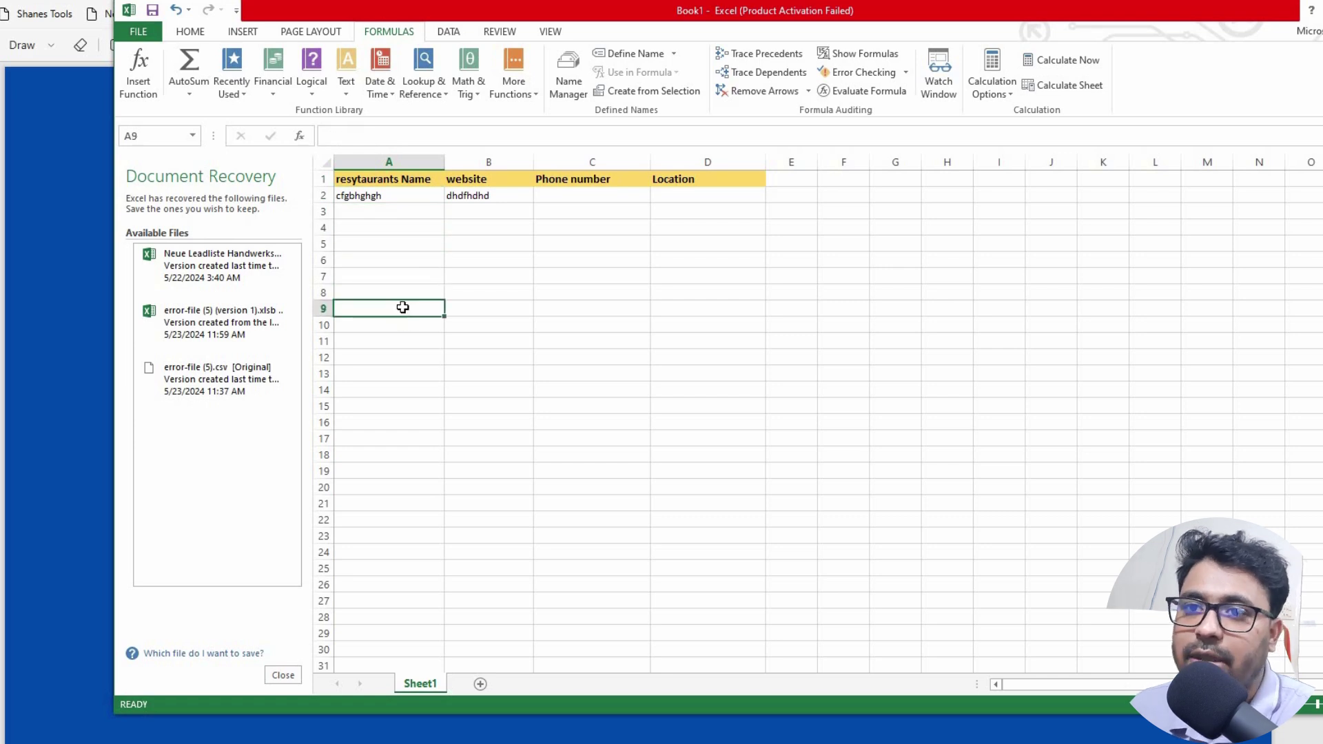
left_click(188, 33)
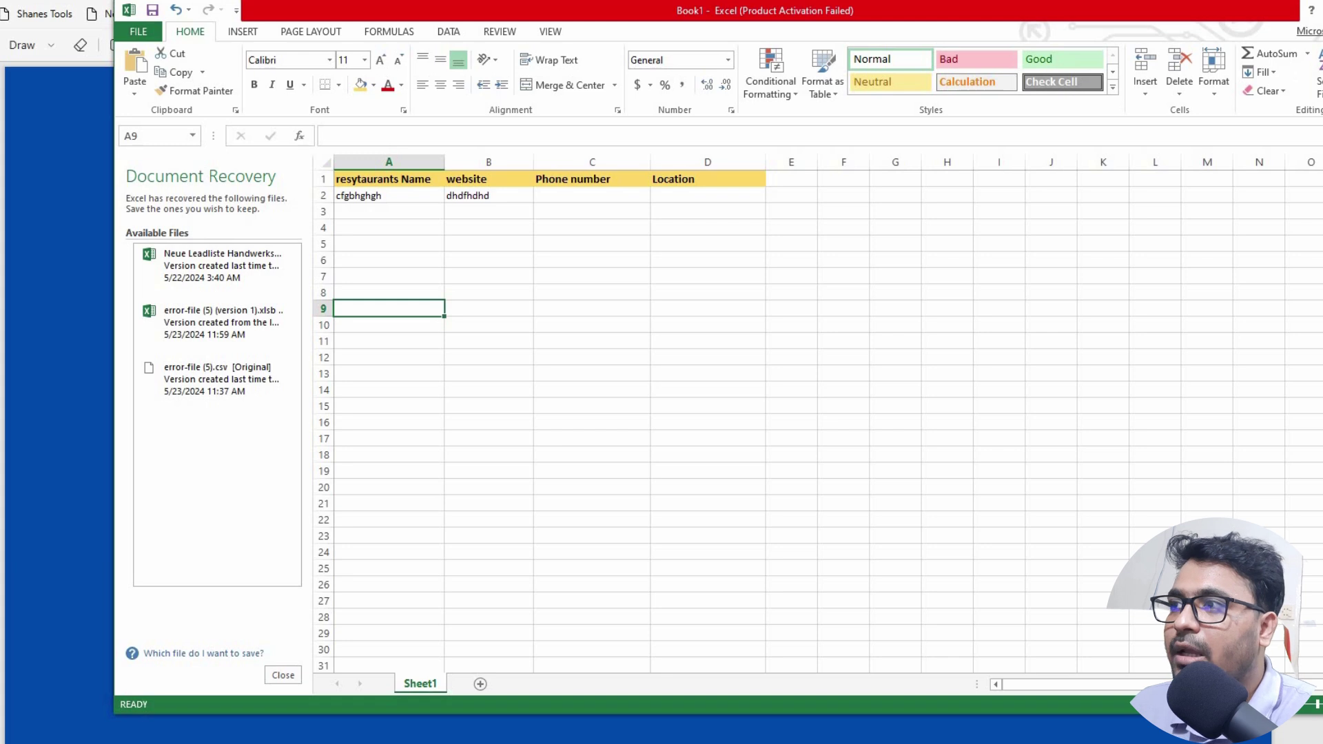
key("alt+F4")
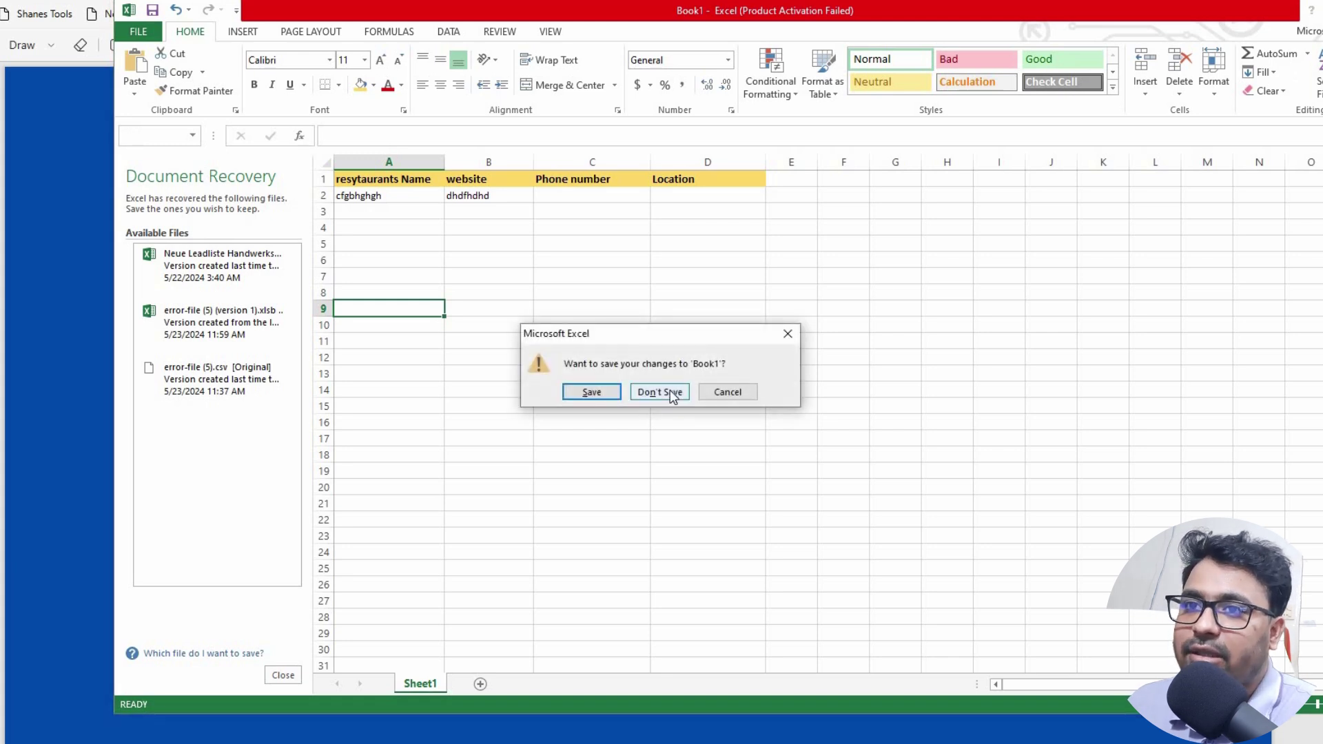
left_click(721, 392)
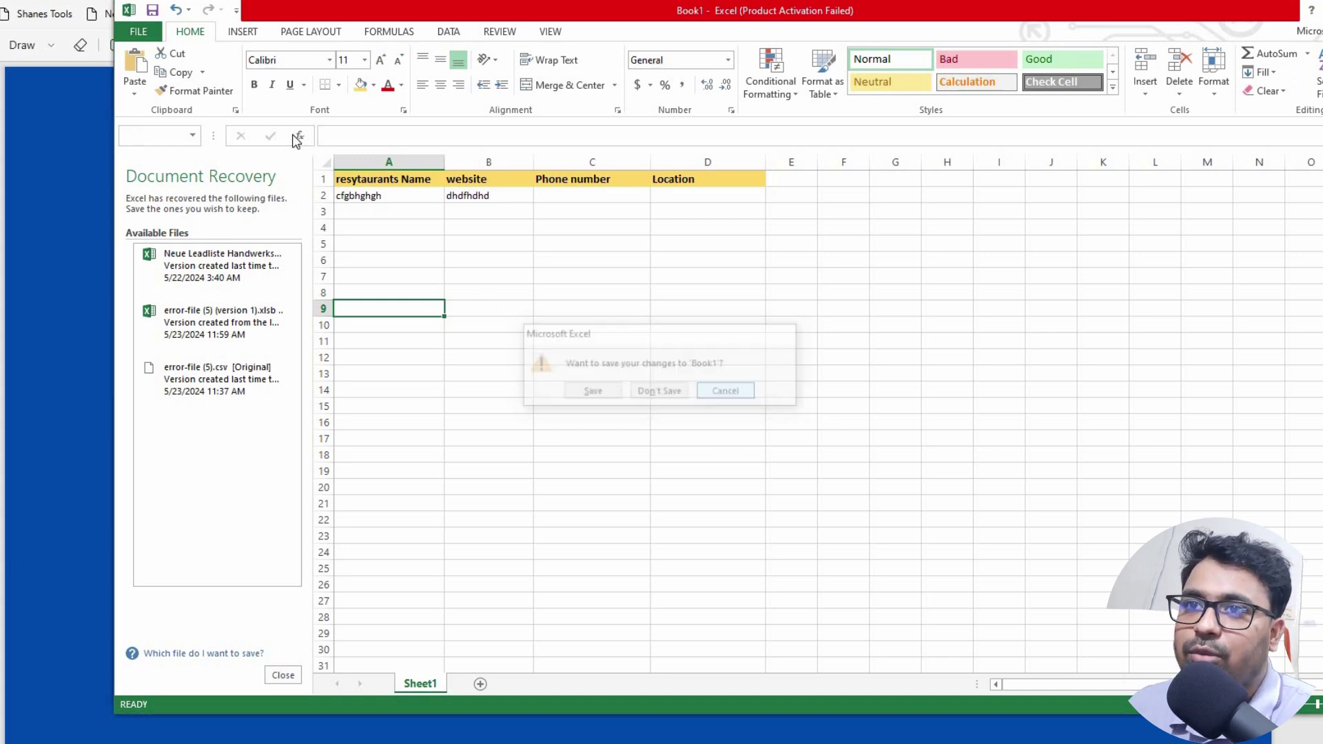
left_click(245, 32)
left_click(304, 33)
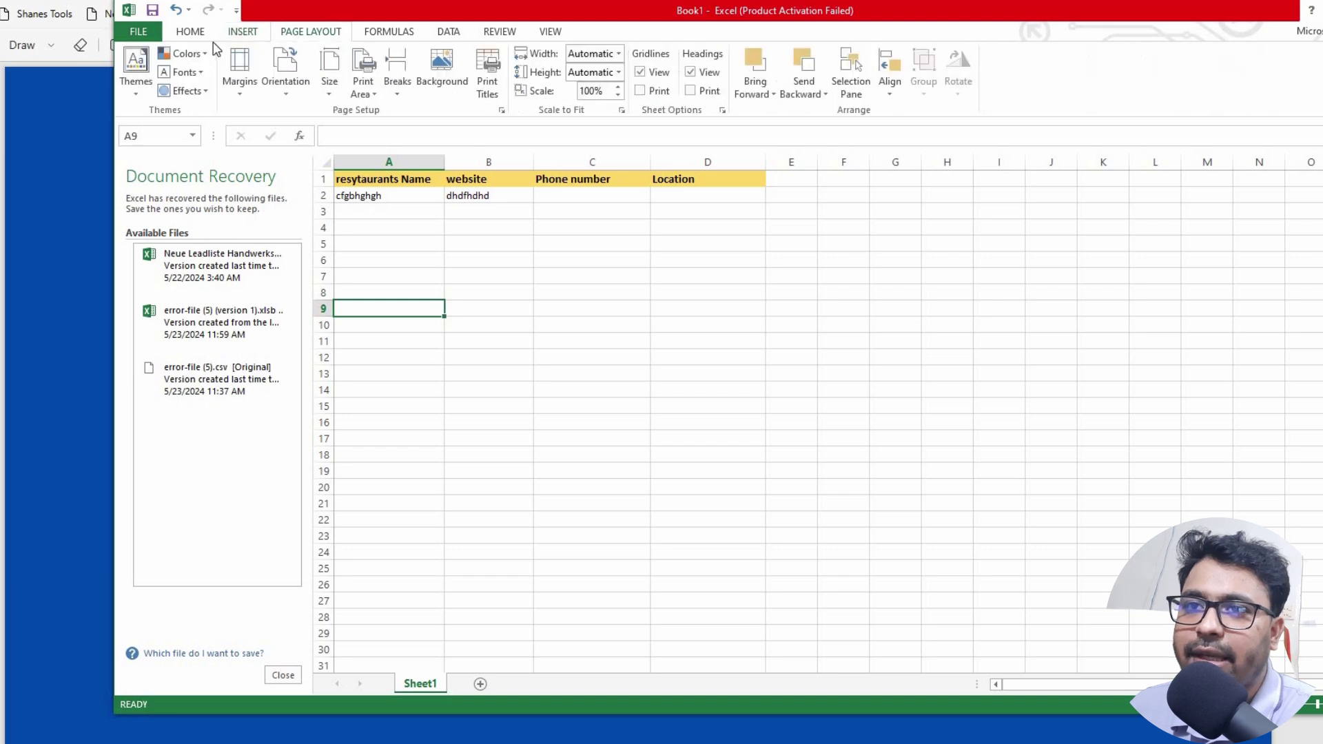
left_click(245, 31)
left_click(190, 31)
left_click(414, 198)
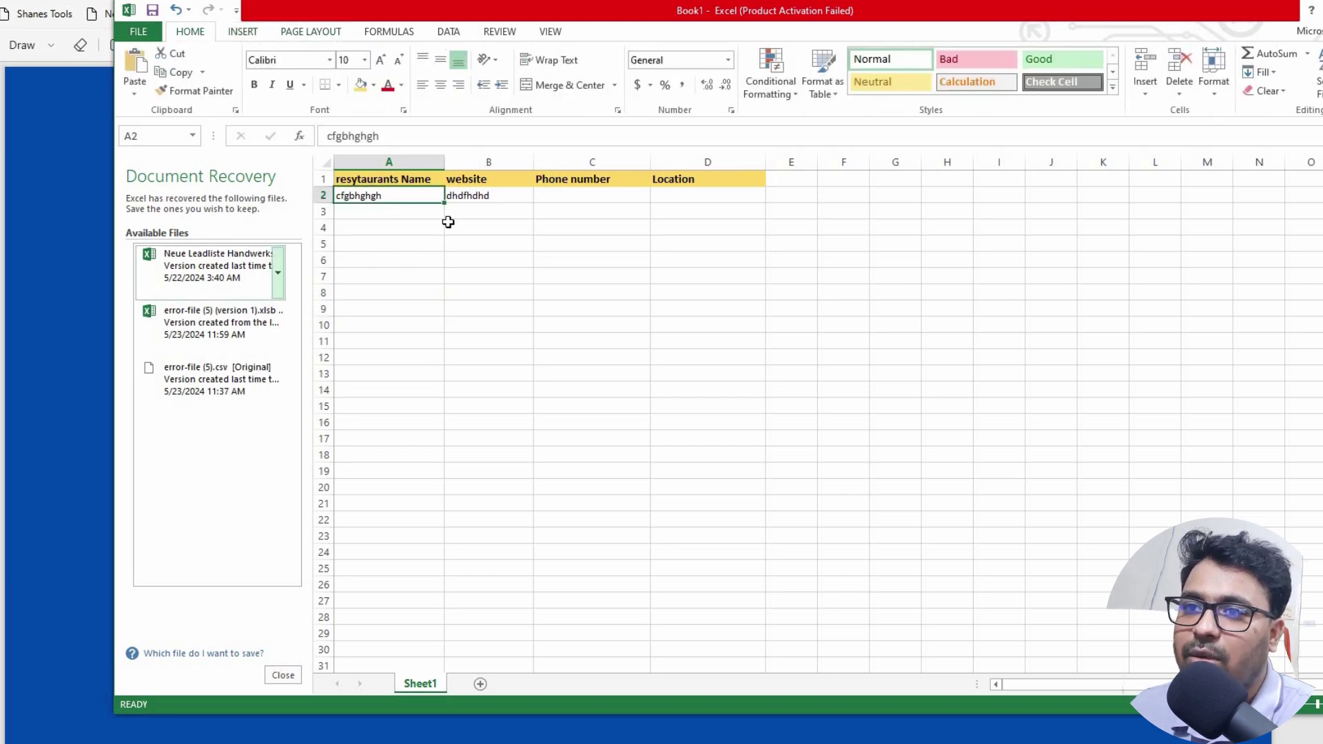
key("Down")
key("Down")
key("Down")
key("Down")
key("Down")
key("Down")
key("Down")
key("Down")
key("Down")
key("Down")
key("Down")
key("Down")
left_click(482, 257)
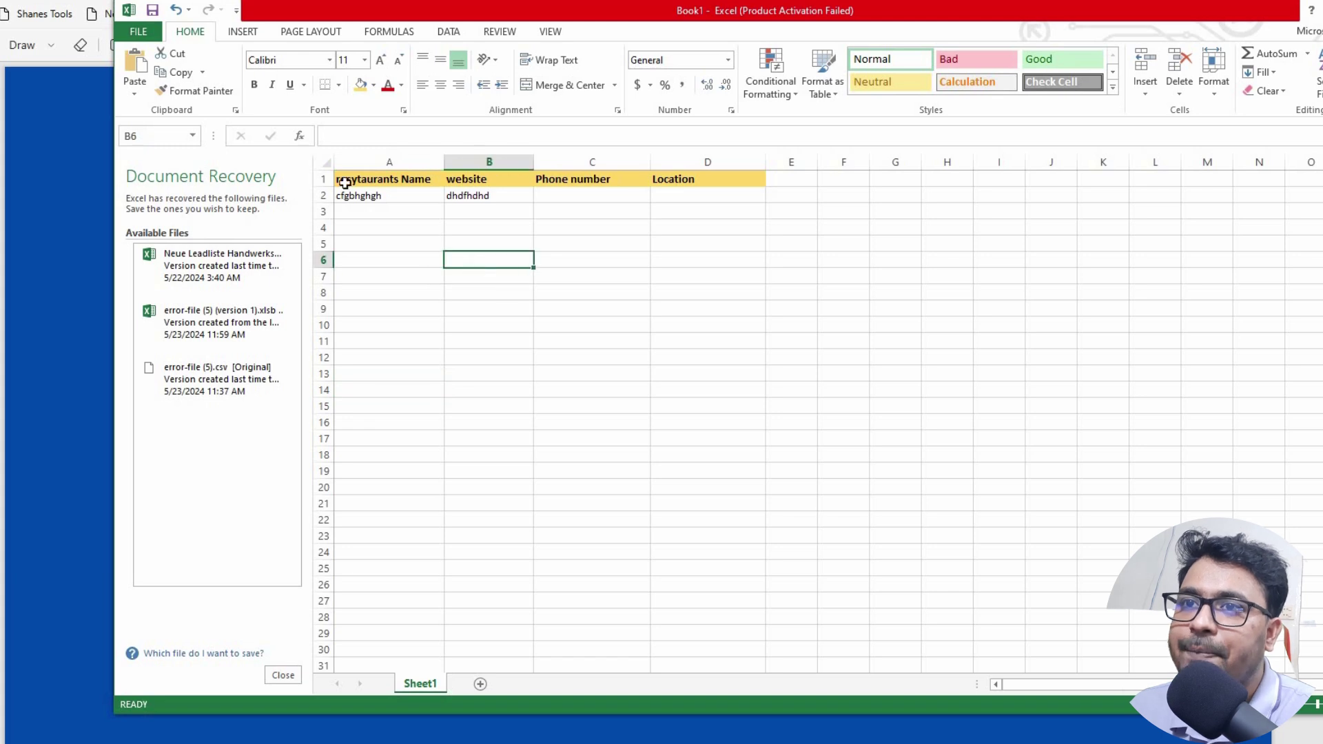
key("Down")
key("Down")
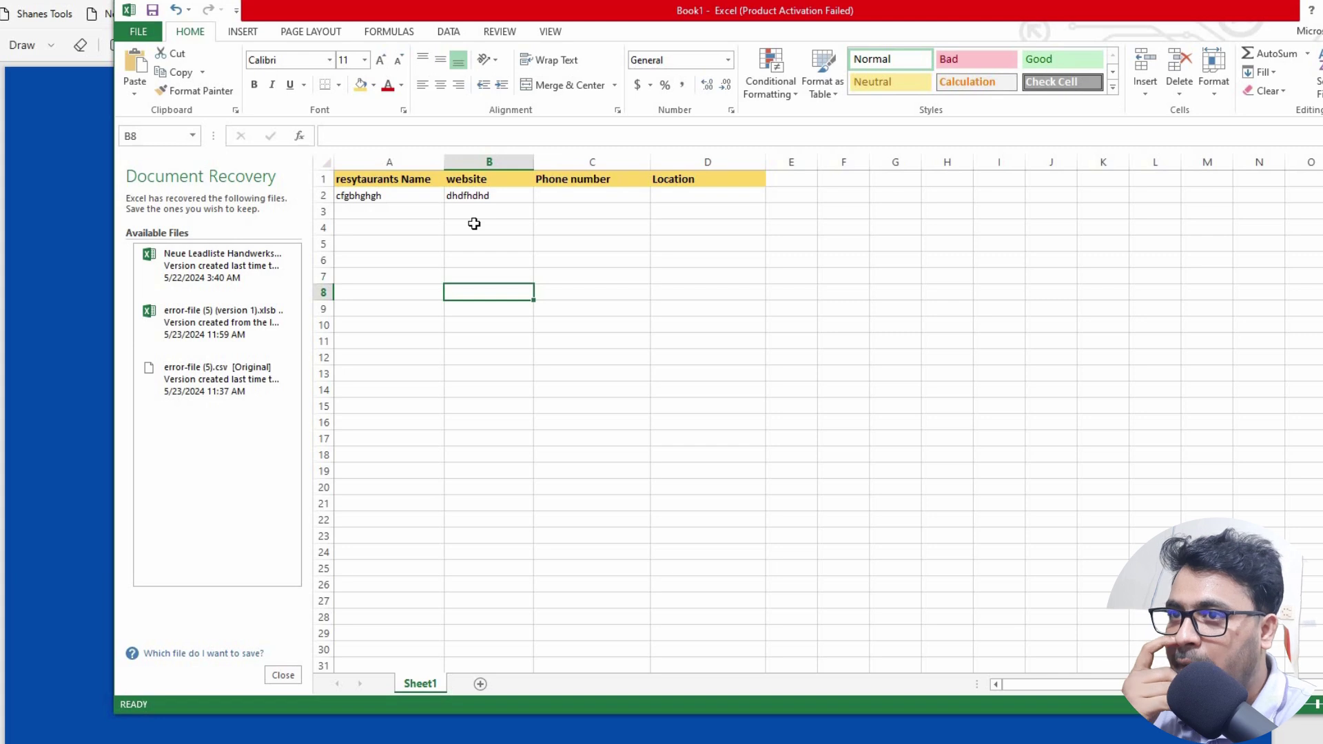
left_click(414, 196)
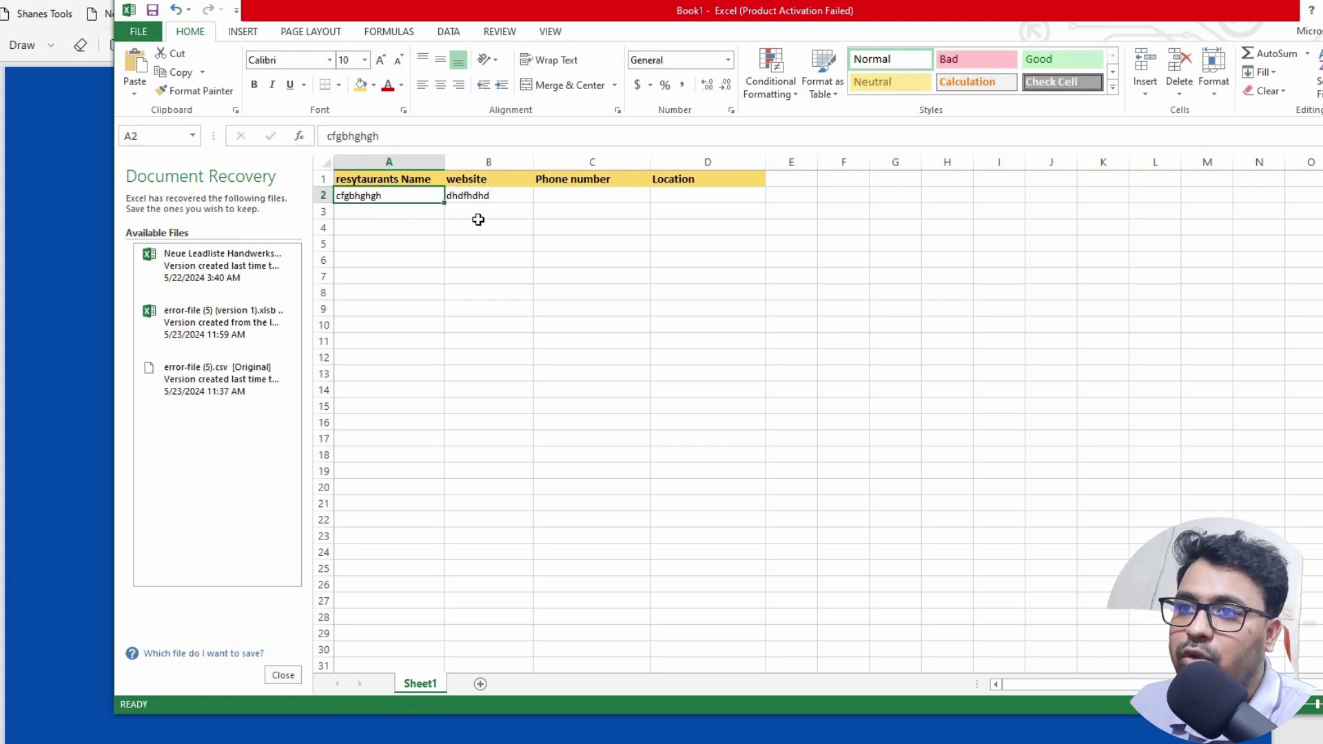
left_click(479, 228)
left_click(433, 280)
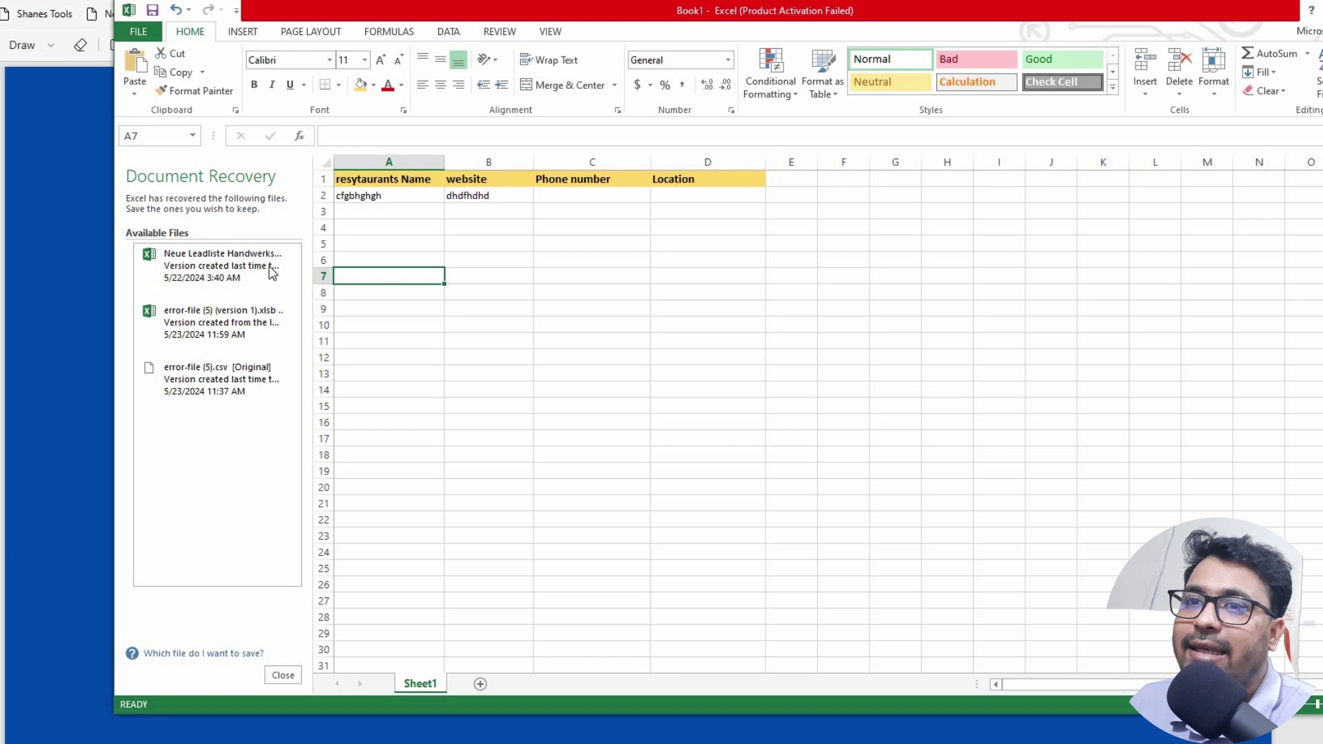
- Close the workbook without saving its changes and remove the unopened recovered files, returning to the presentation PDF
left_click(140, 33)
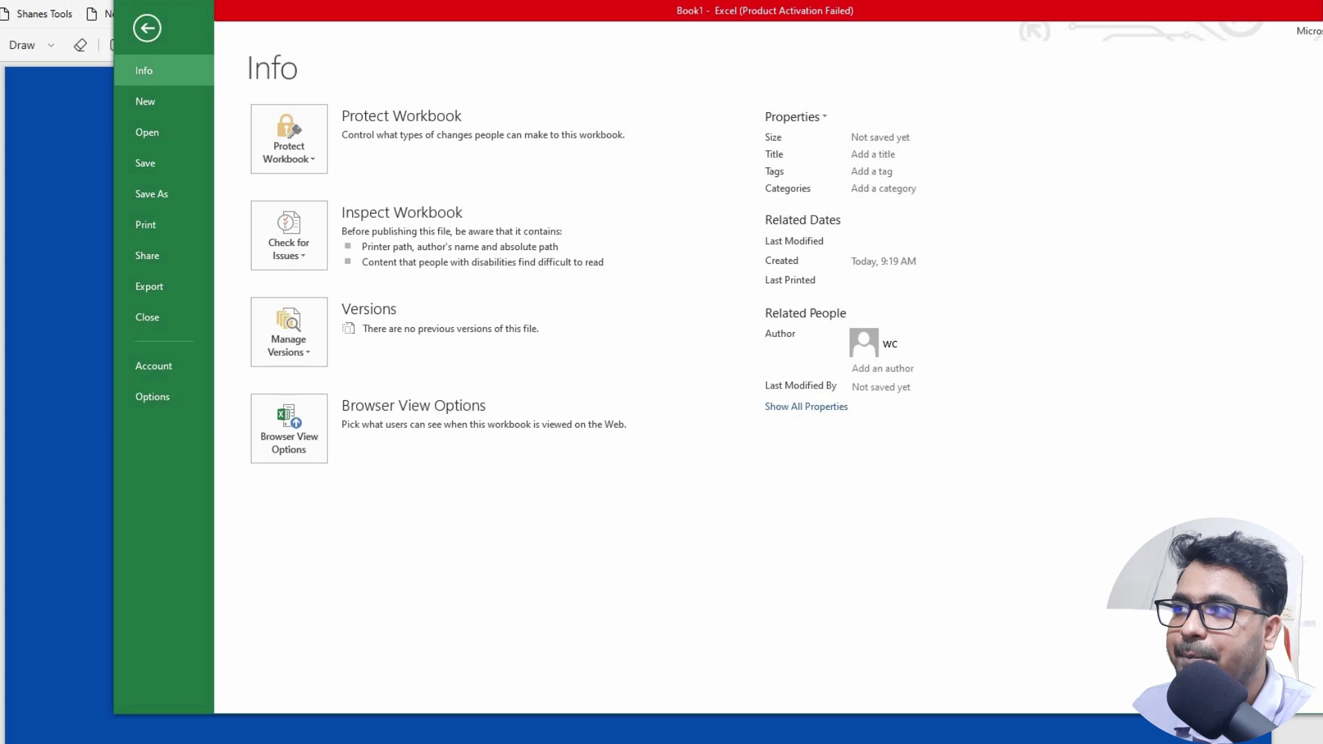
key("ctrl+w")
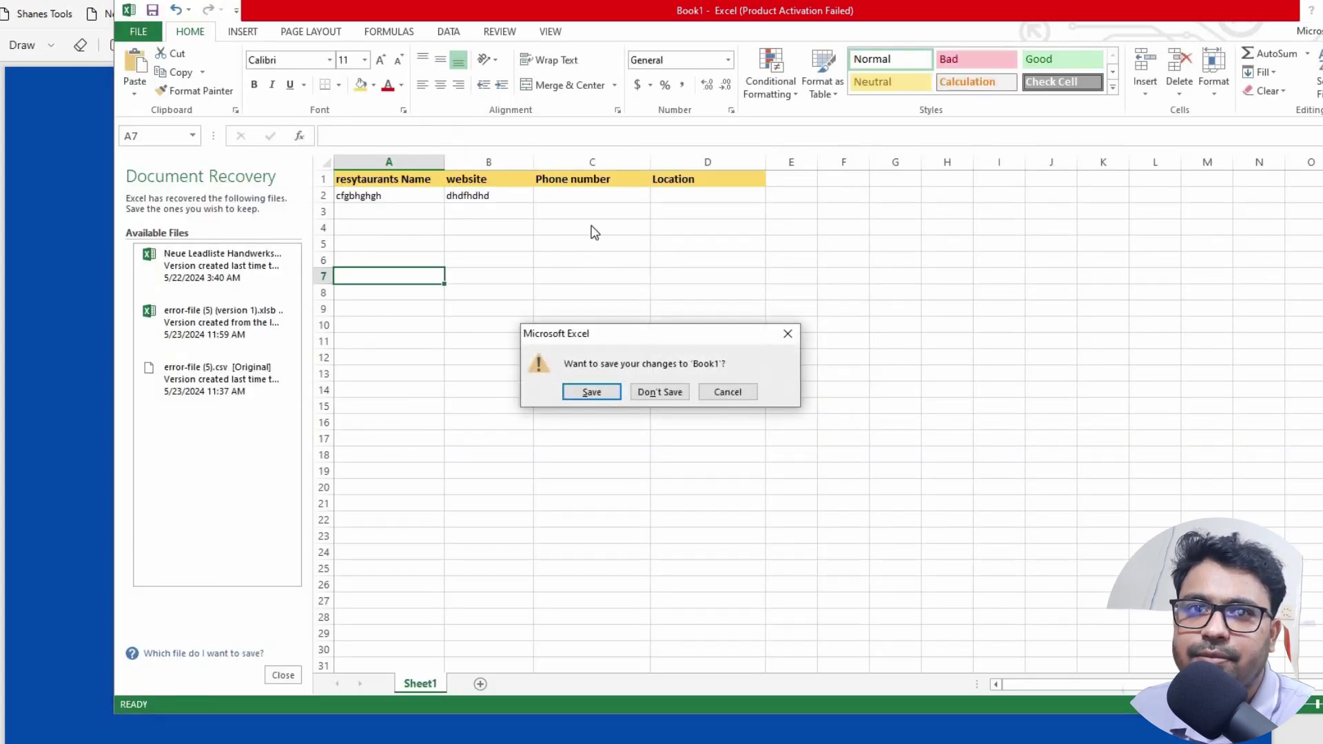
left_click(660, 391)
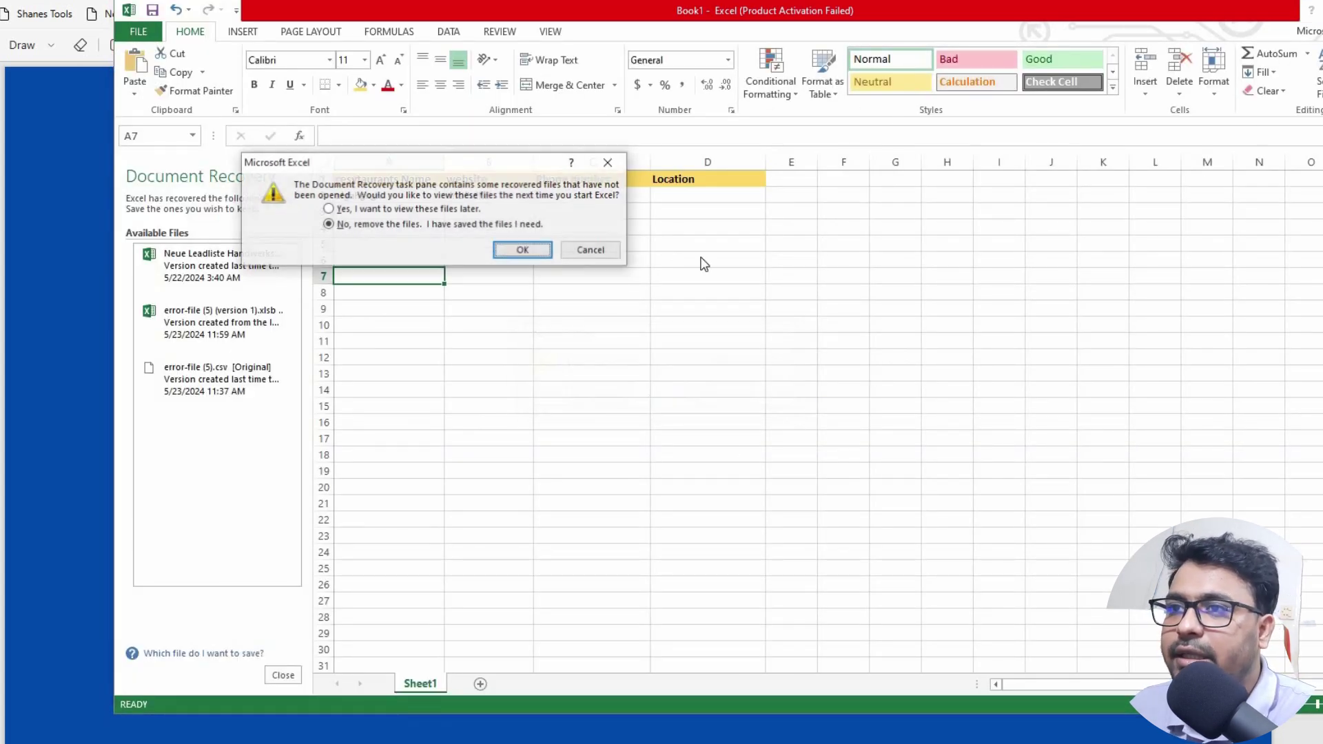
left_click(610, 162)
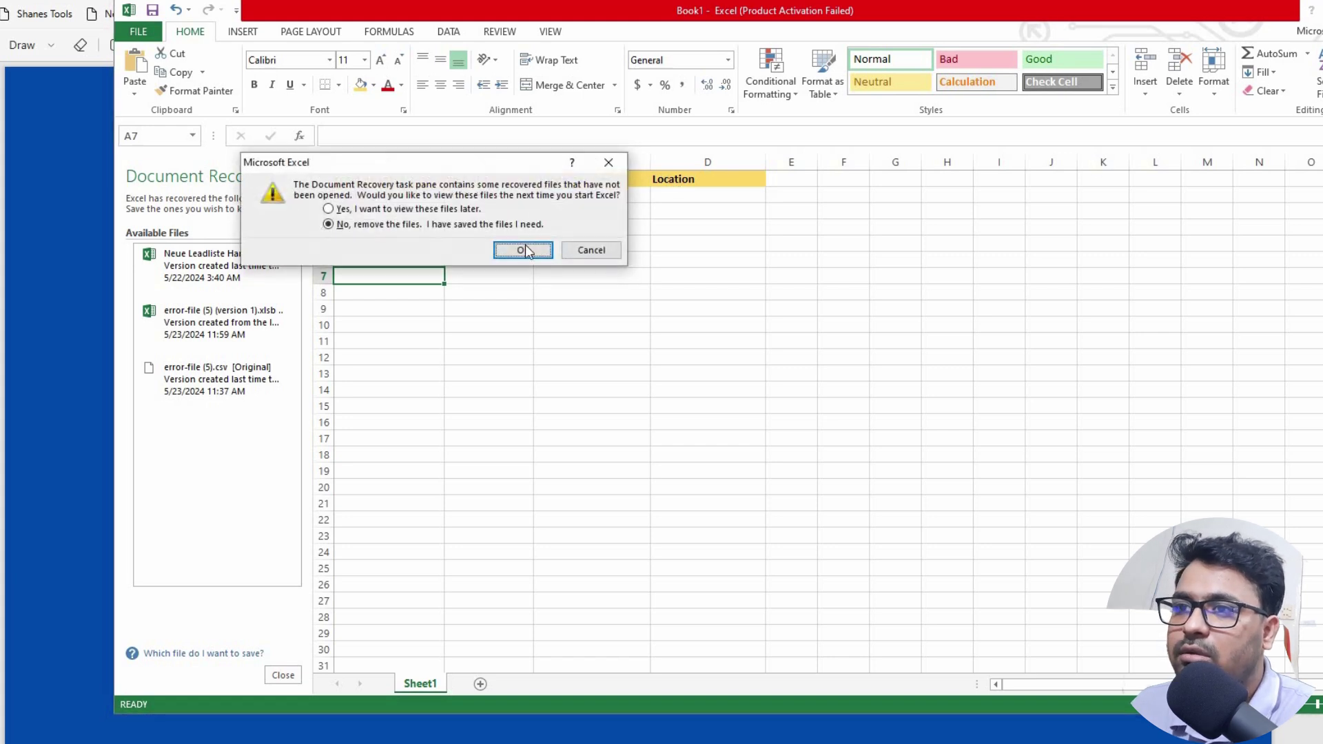
left_click(525, 247)
key("alt+Tab")
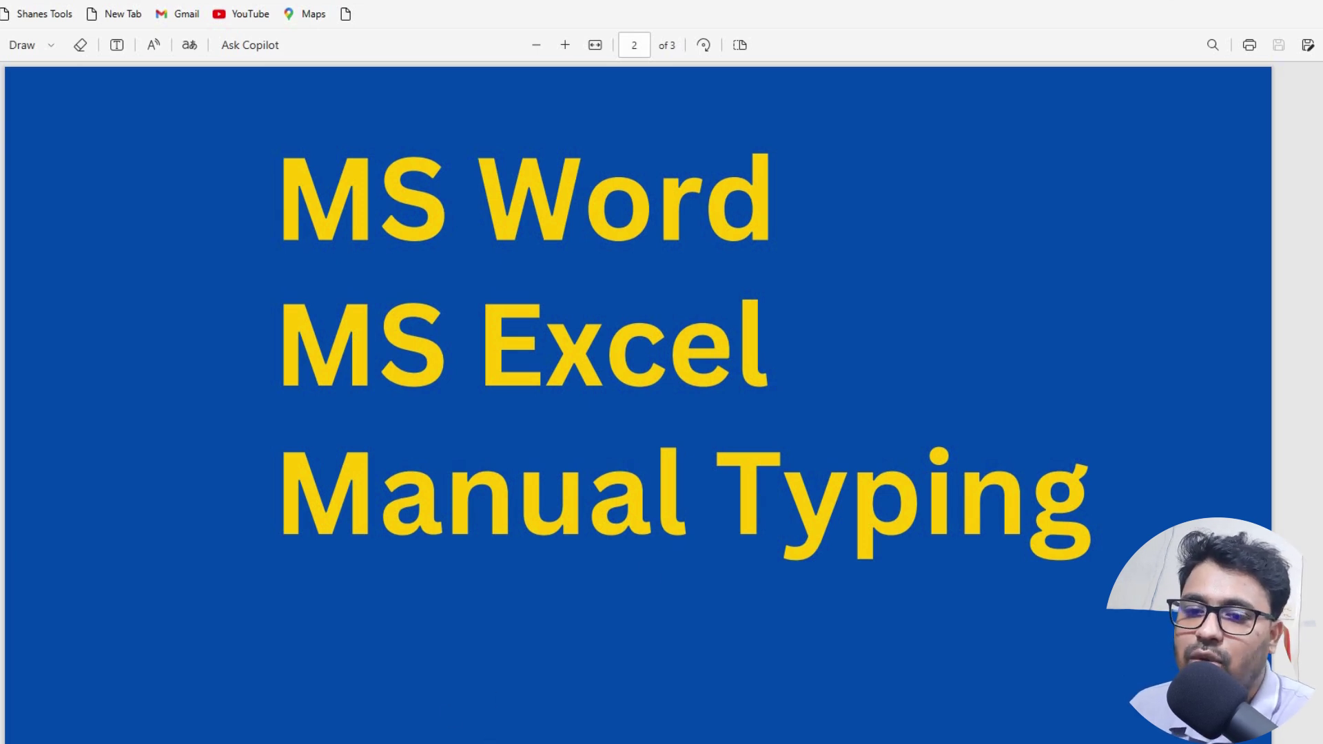
- Open Word 2013, dismiss the activation notice, and create a blank document
key("super")
type("w")
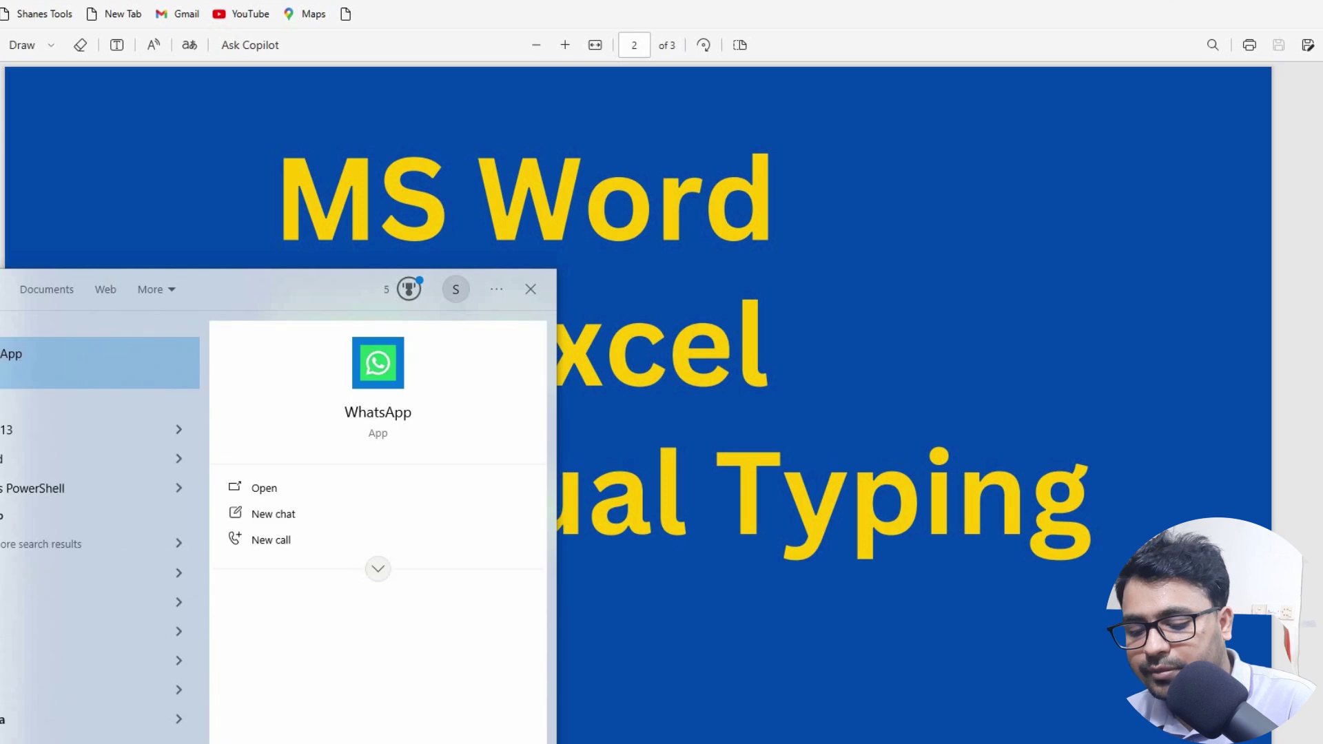
type("ord")
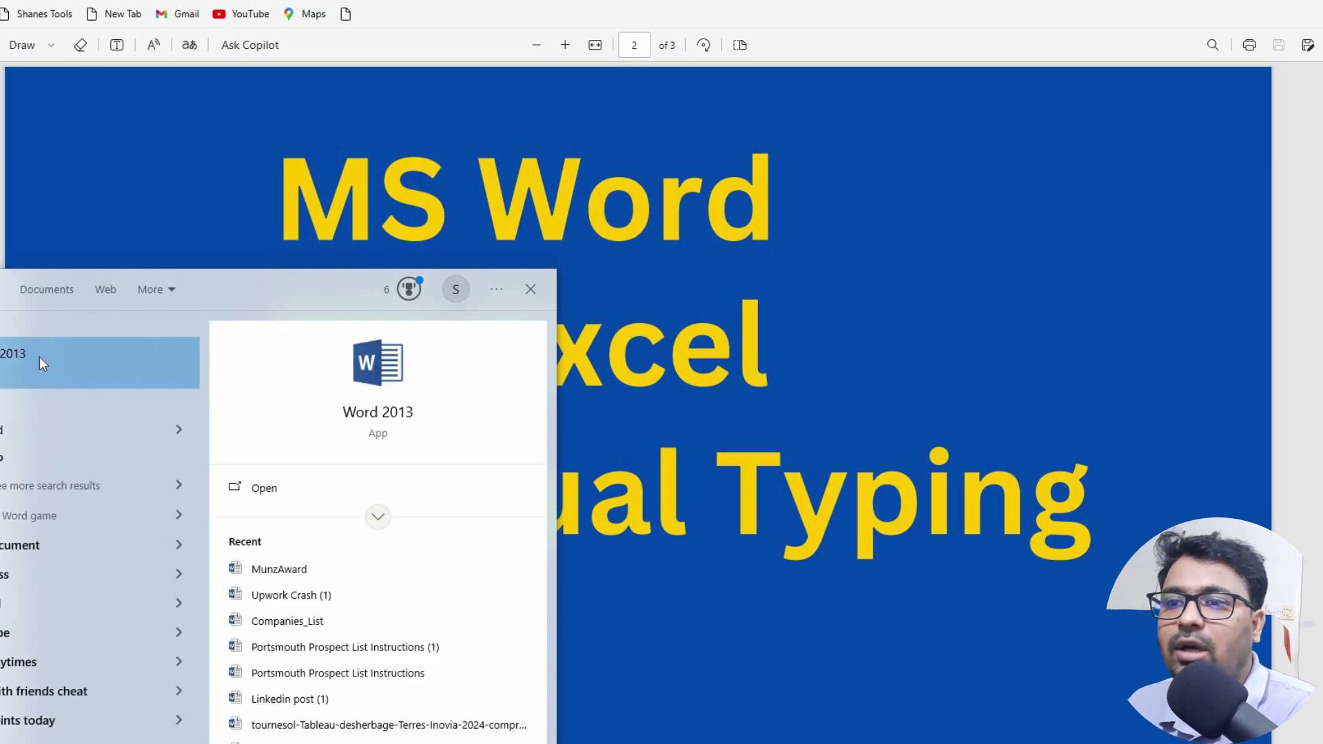
left_click(39, 357)
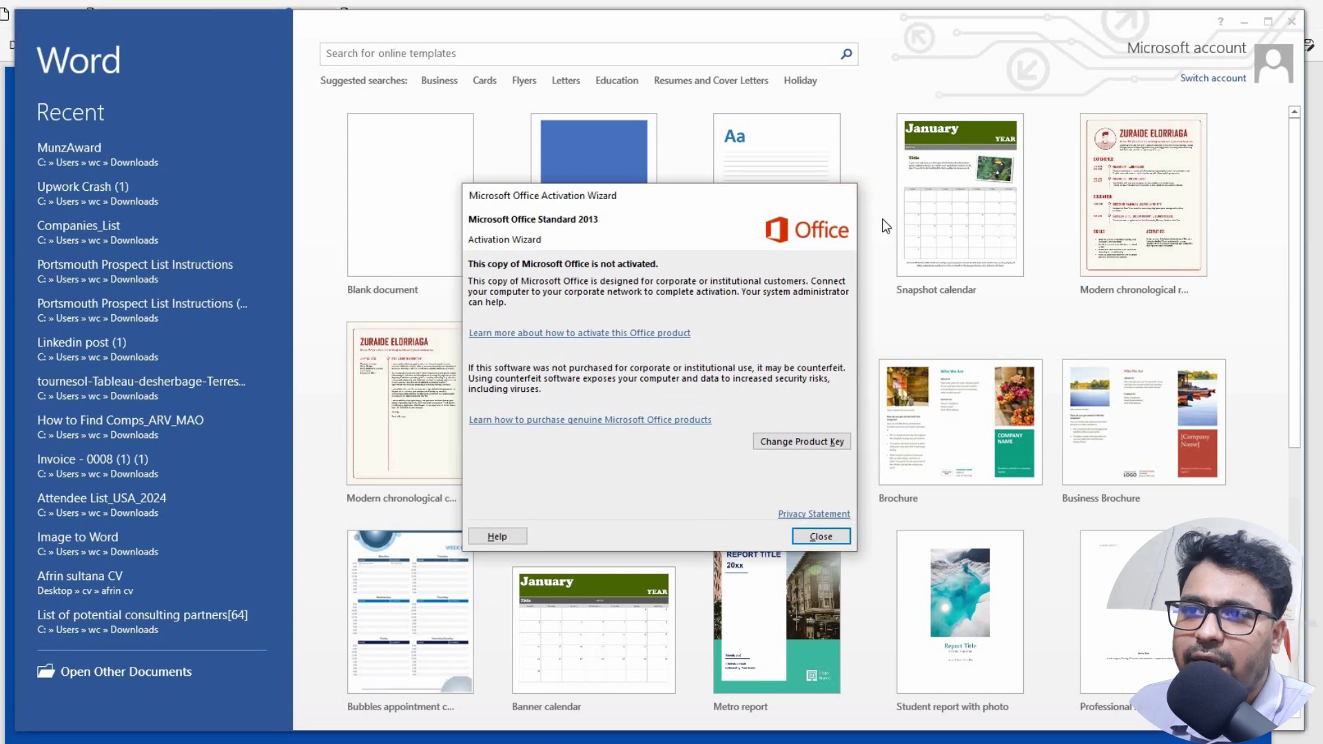
key("Escape")
left_click(422, 204)
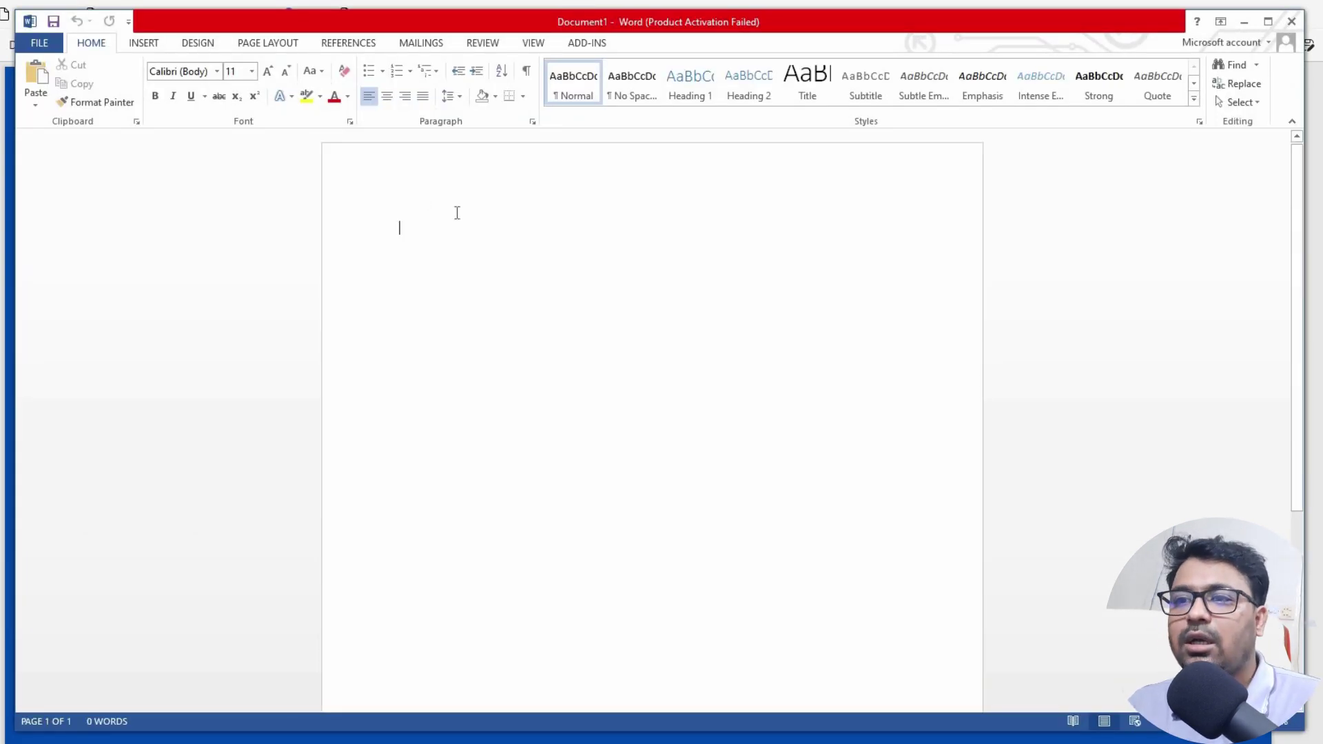
- Enter the filler text "jasdfajfhfhdfjksdfsfsdfsjfjsksjjh" in the blank document and close Word without saving
type("jasdfajfh")
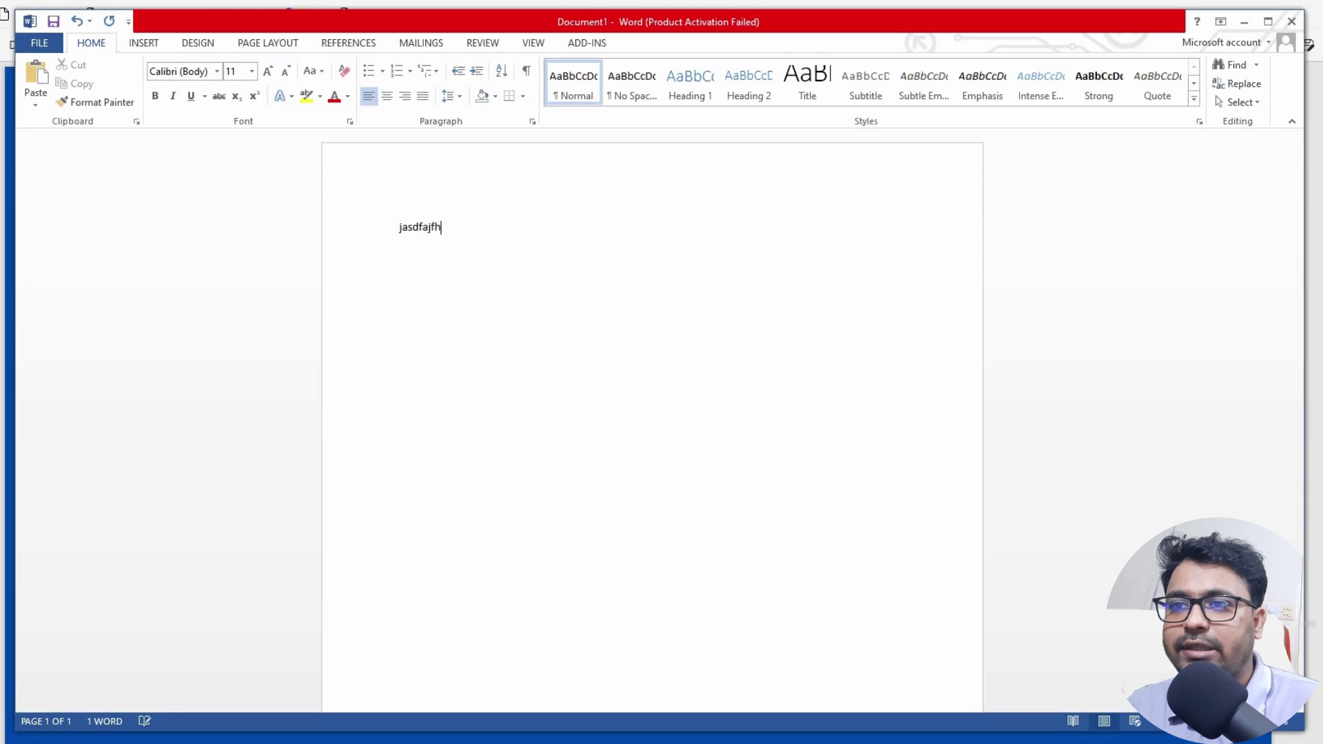
type("fhdfjksdfsfsdfsjf")
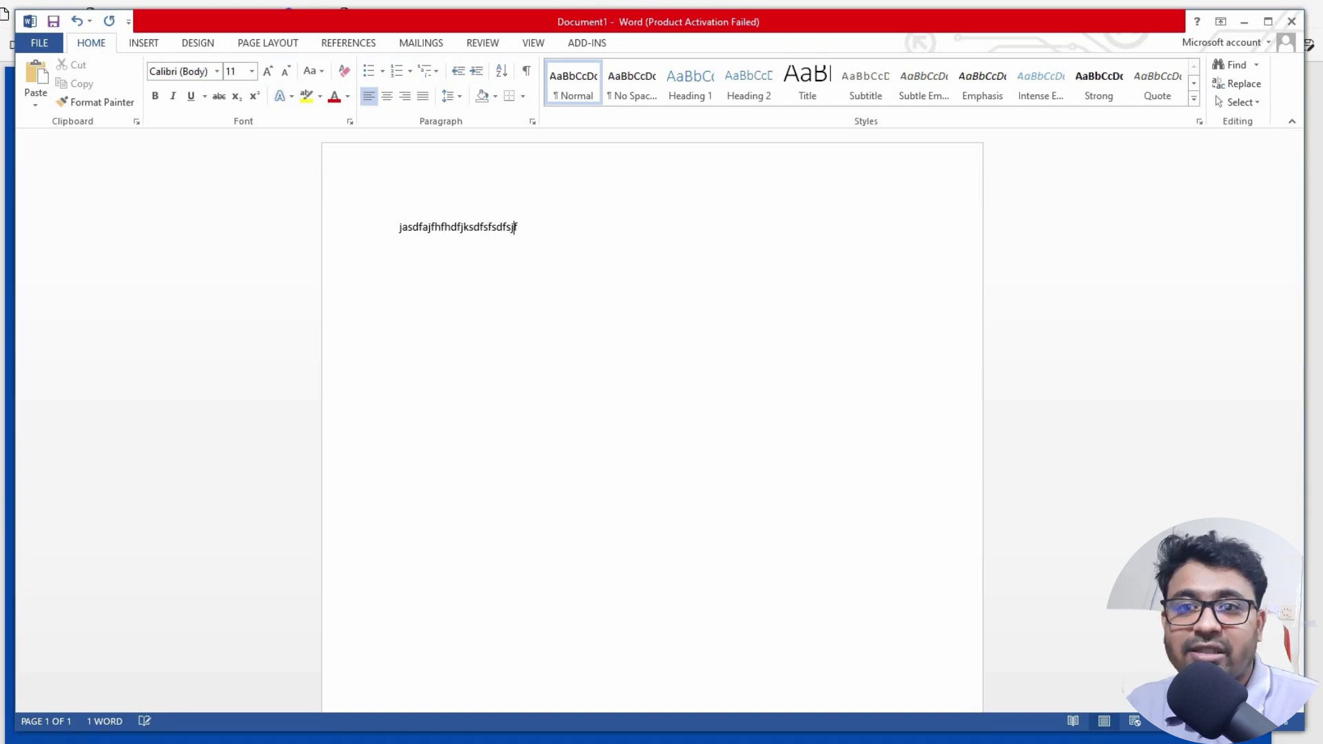
type("jsksjjh")
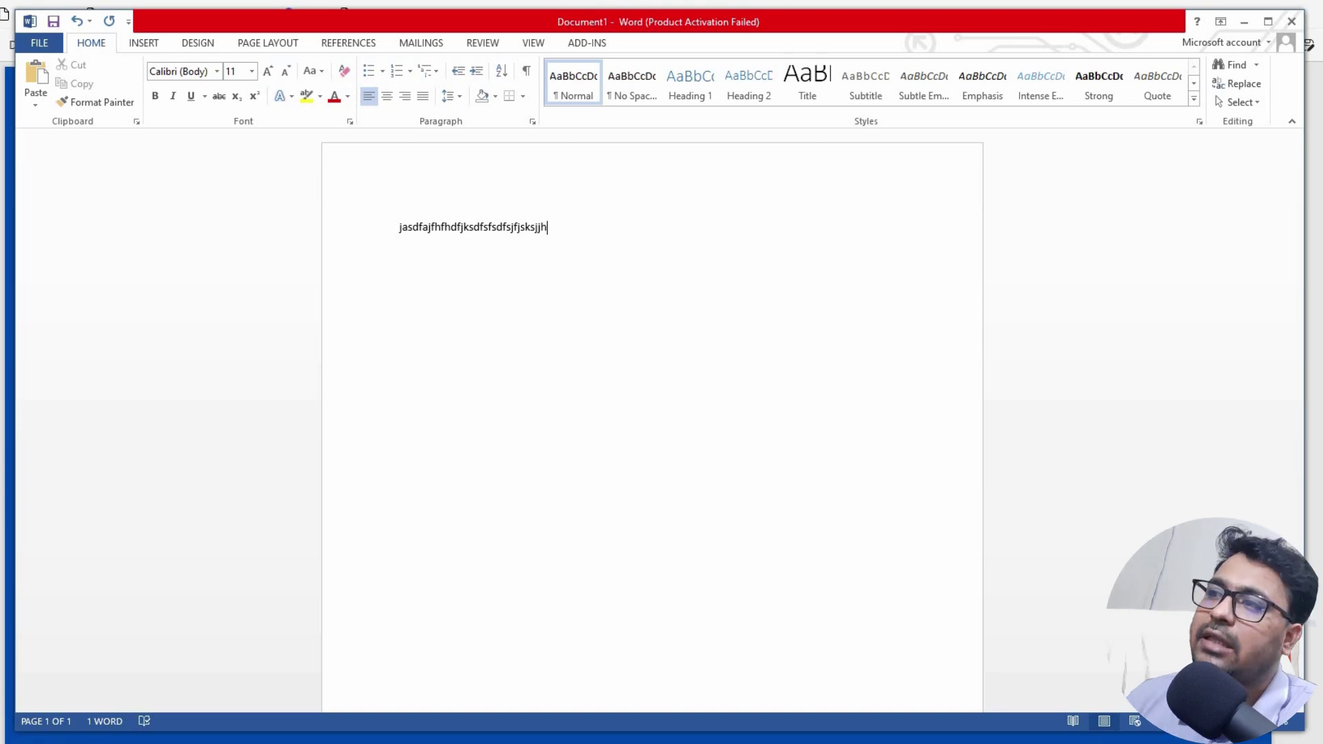
left_click(1293, 23)
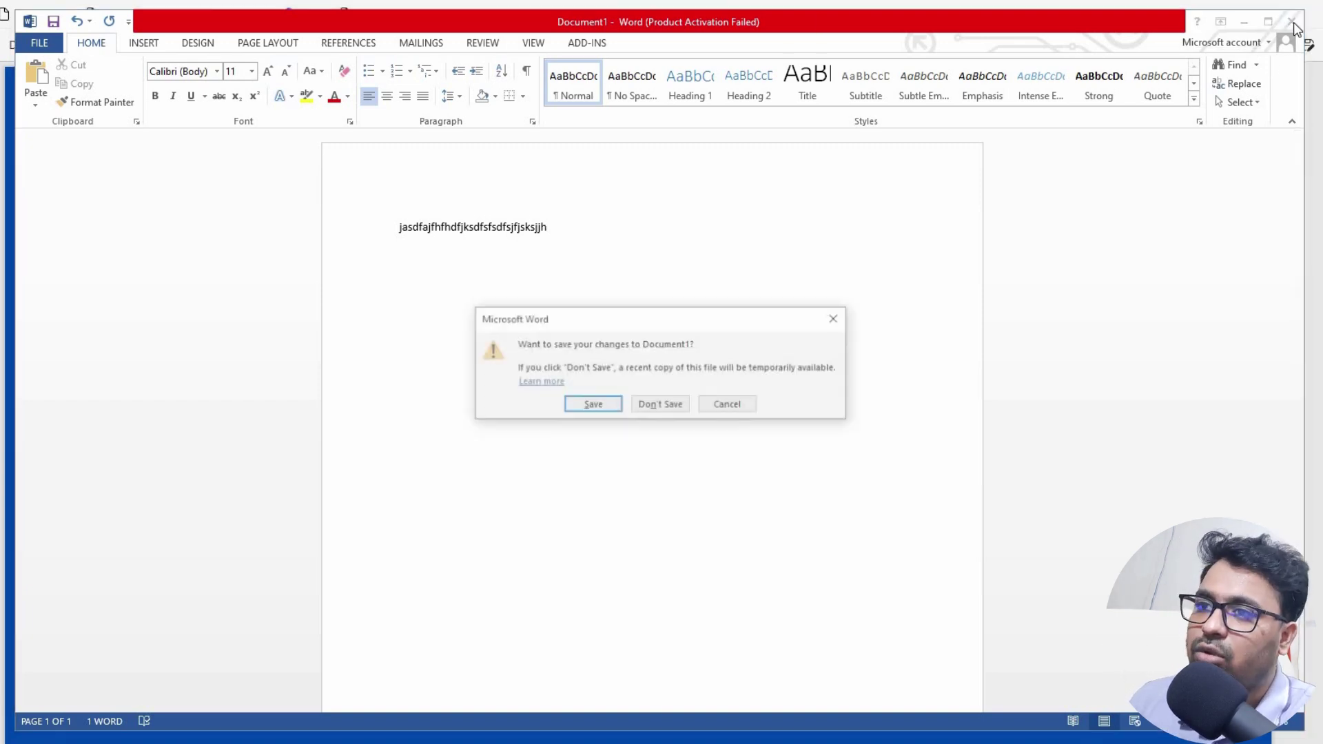
left_click(655, 406)
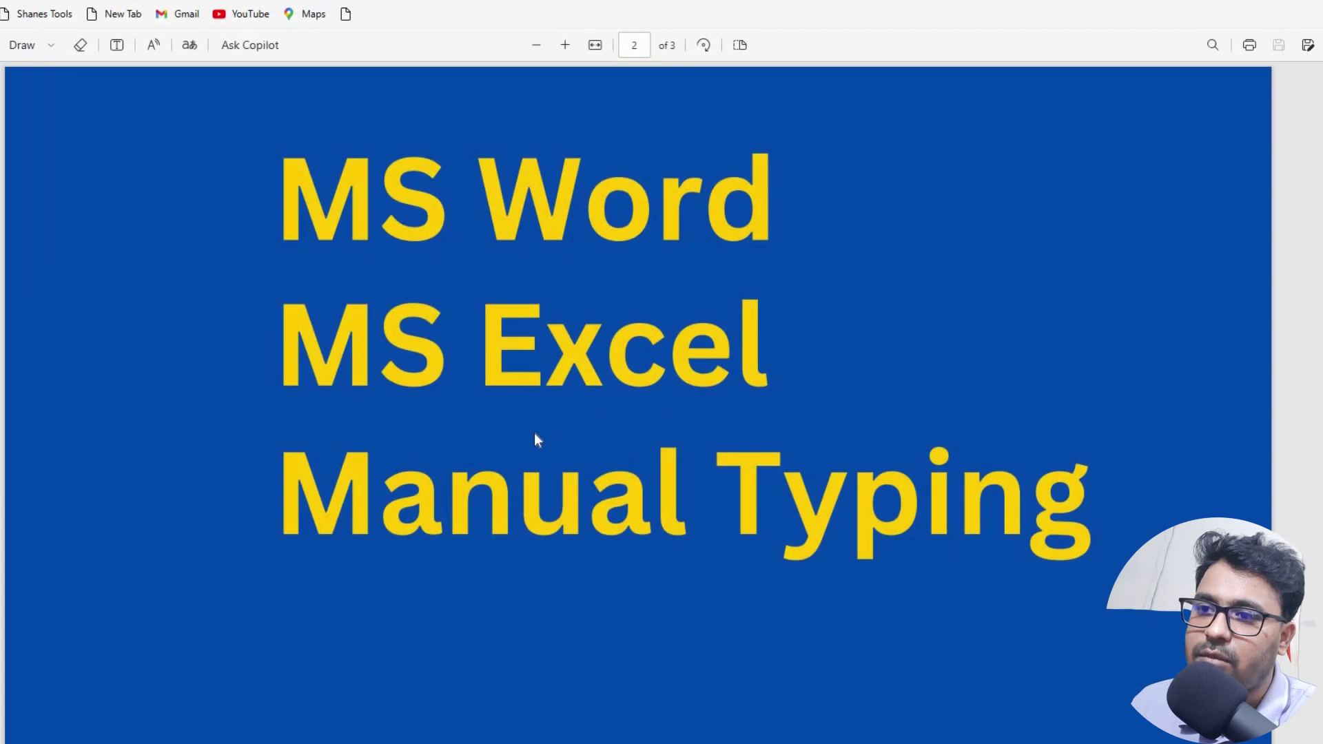
- Go to page 3 of the presentation PDF, and open a new tab in Chrome using the third profile
scroll(536, 439, "down", 6)
scroll(537, 436, "down", 4)
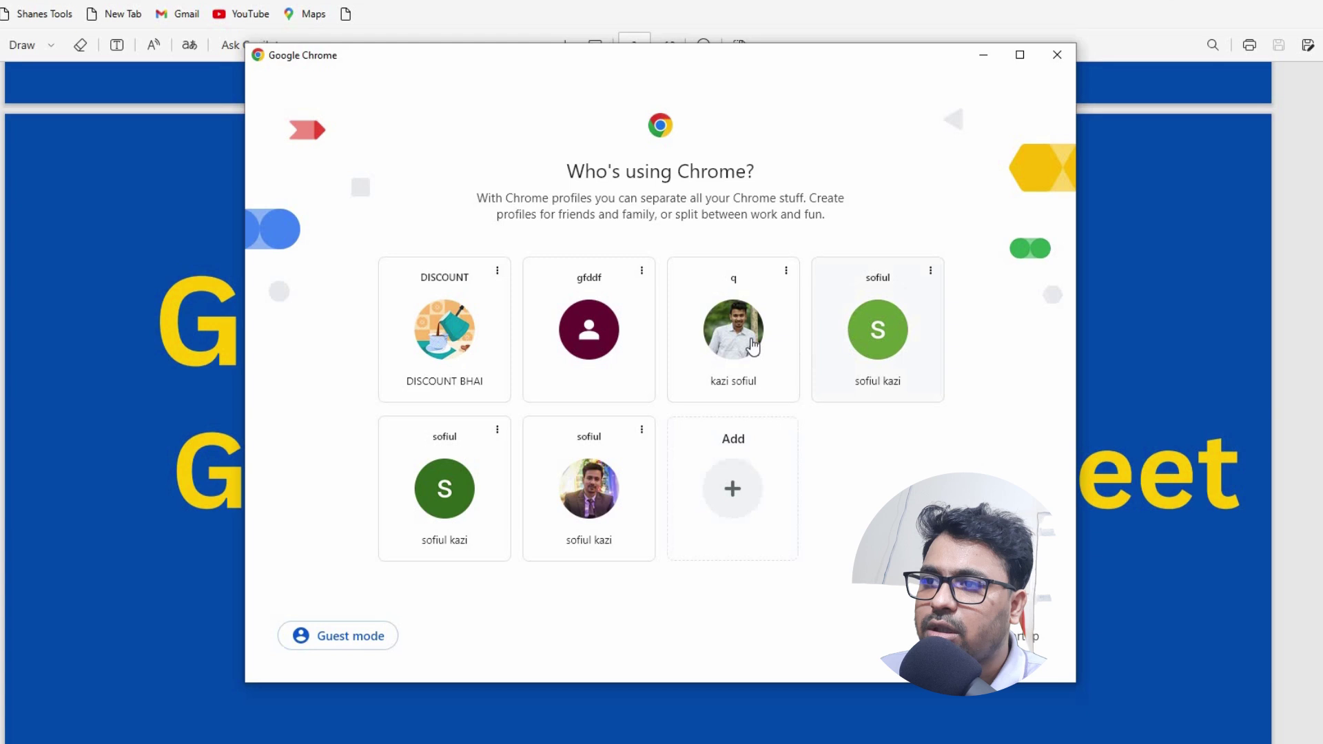
left_click(701, 343)
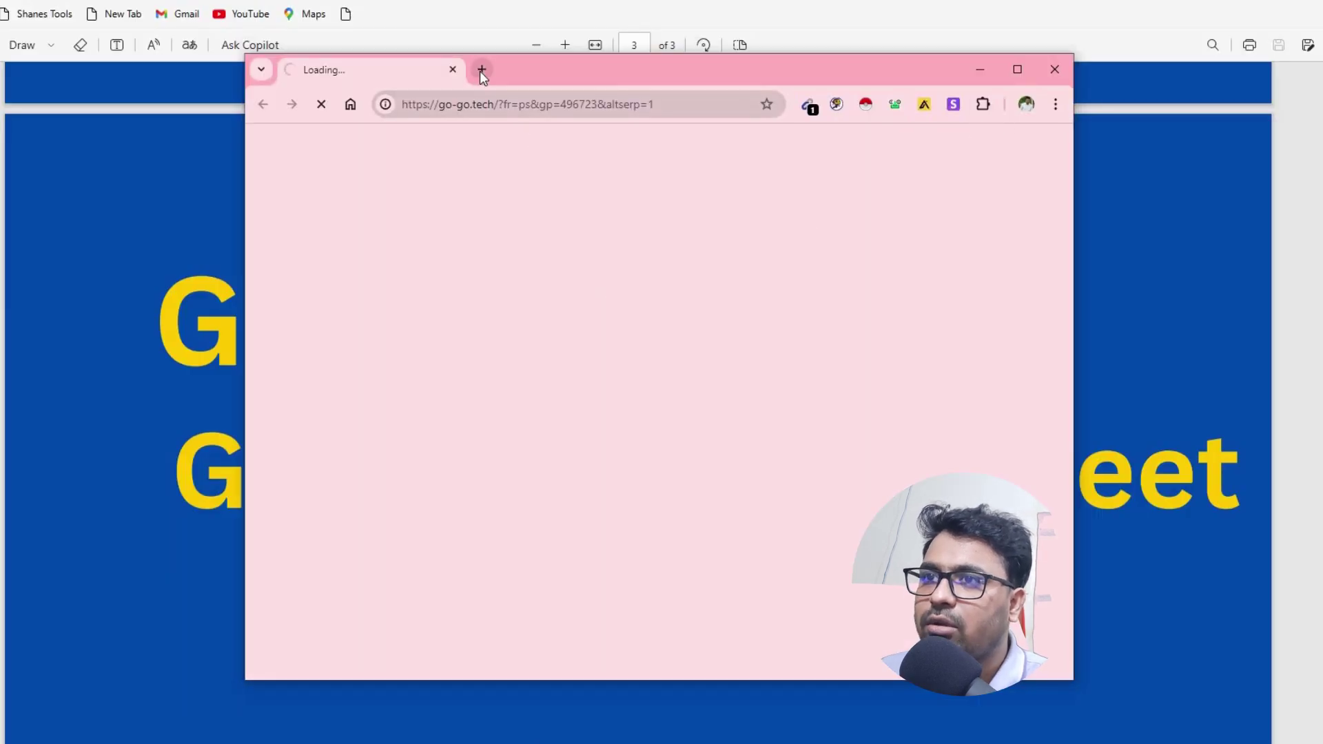
left_click(481, 70)
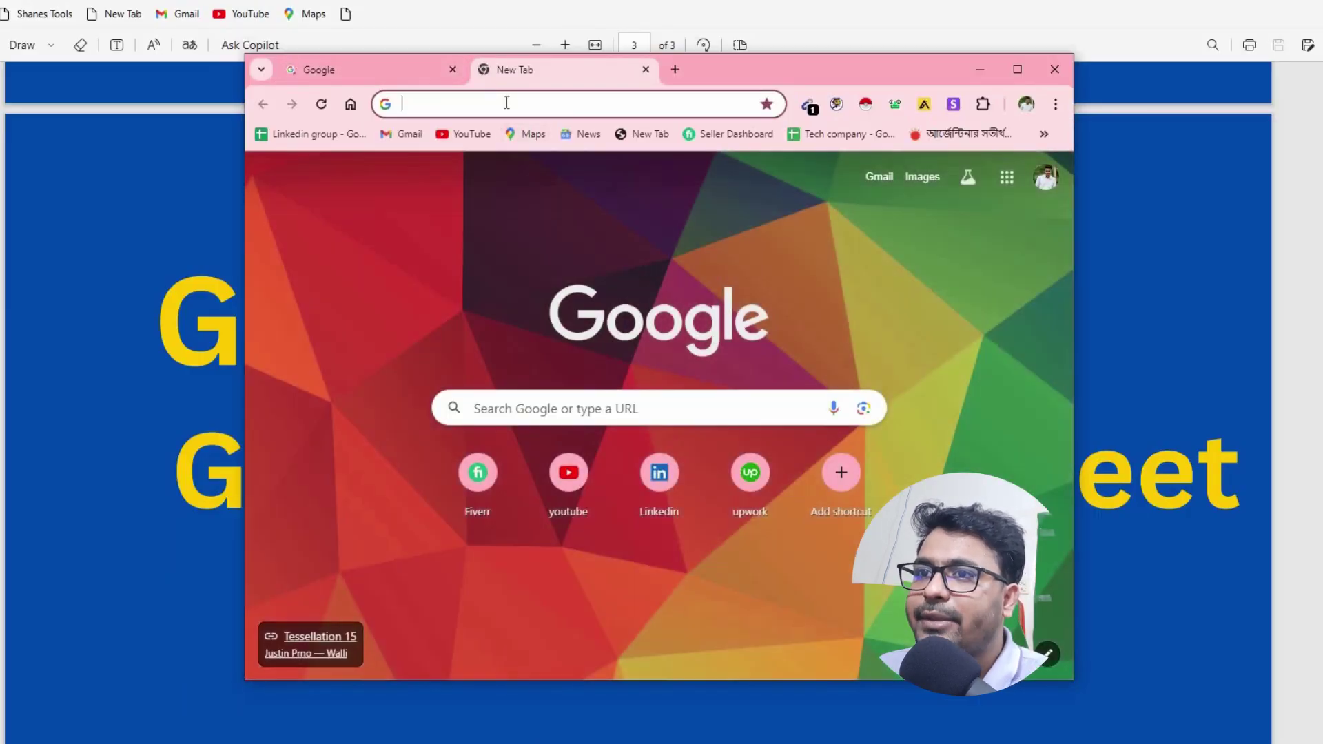
- Enter "google docs" as the search text for the new browser tab
left_click(506, 103)
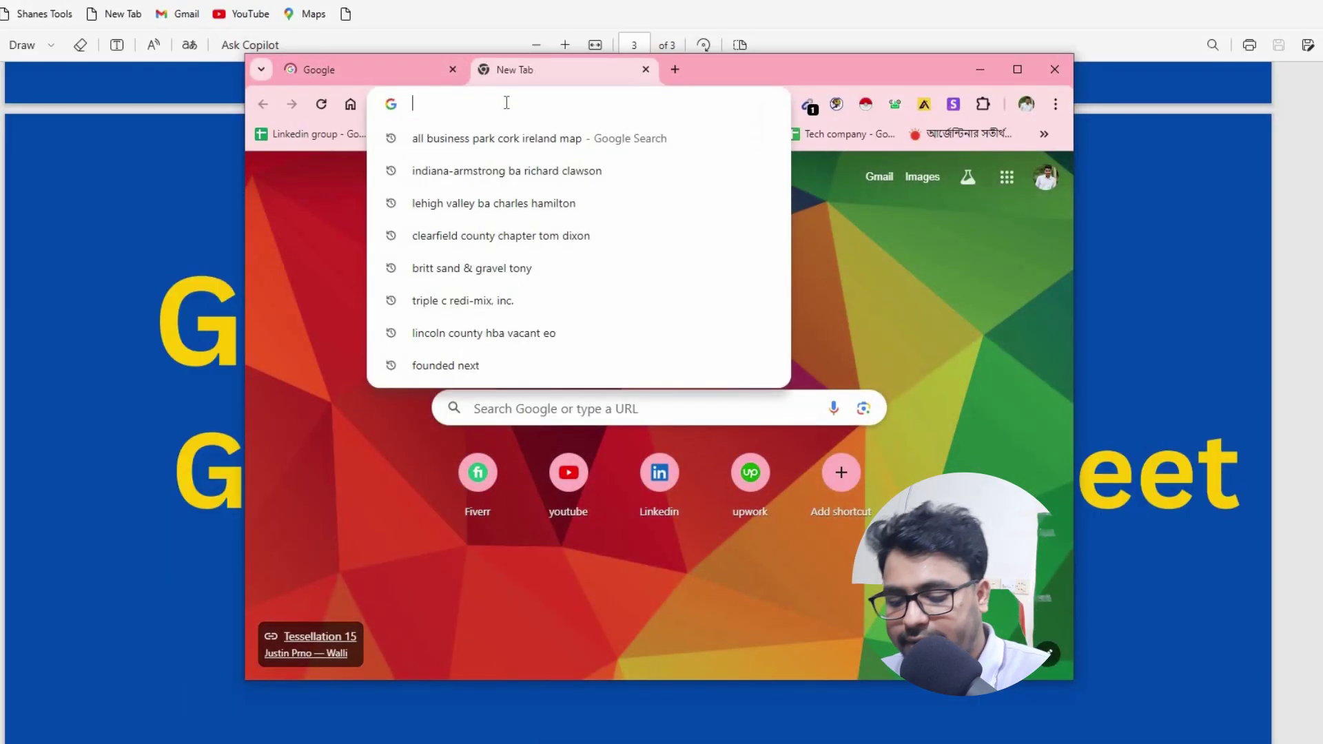
type("google ")
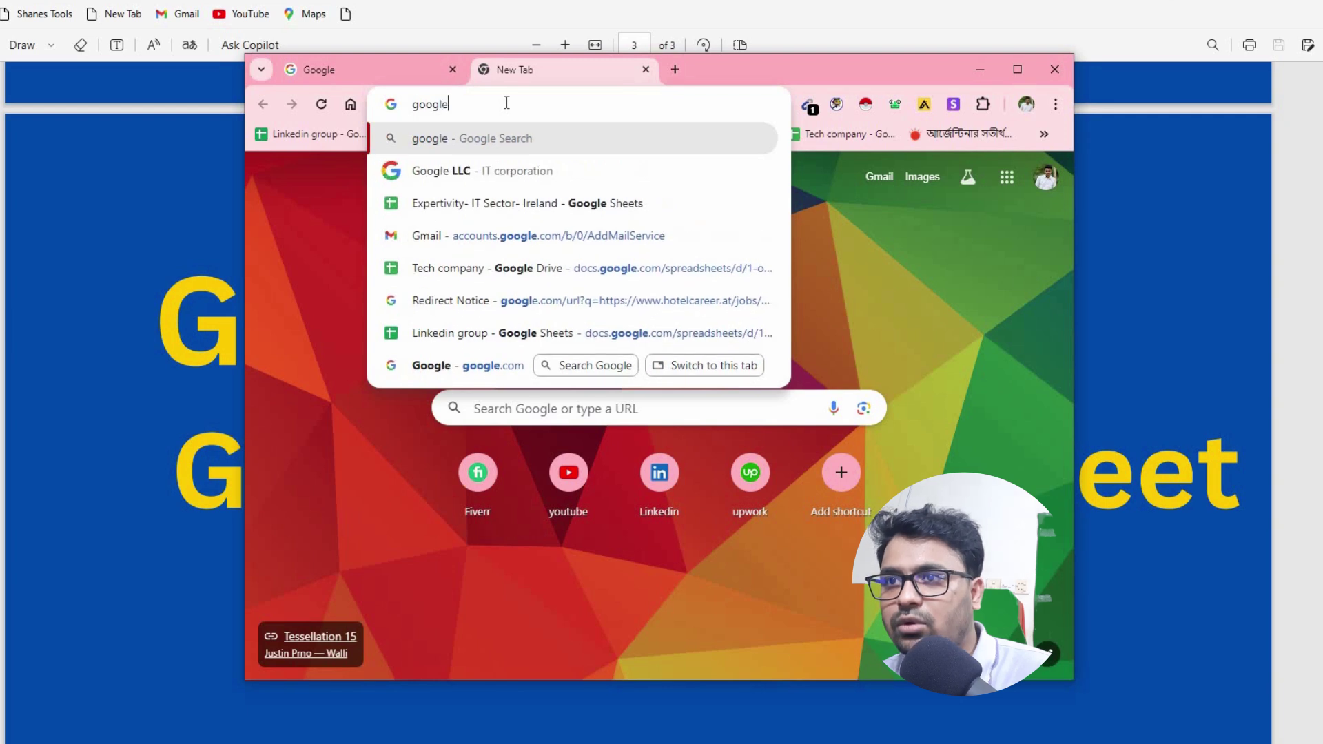
type("doc")
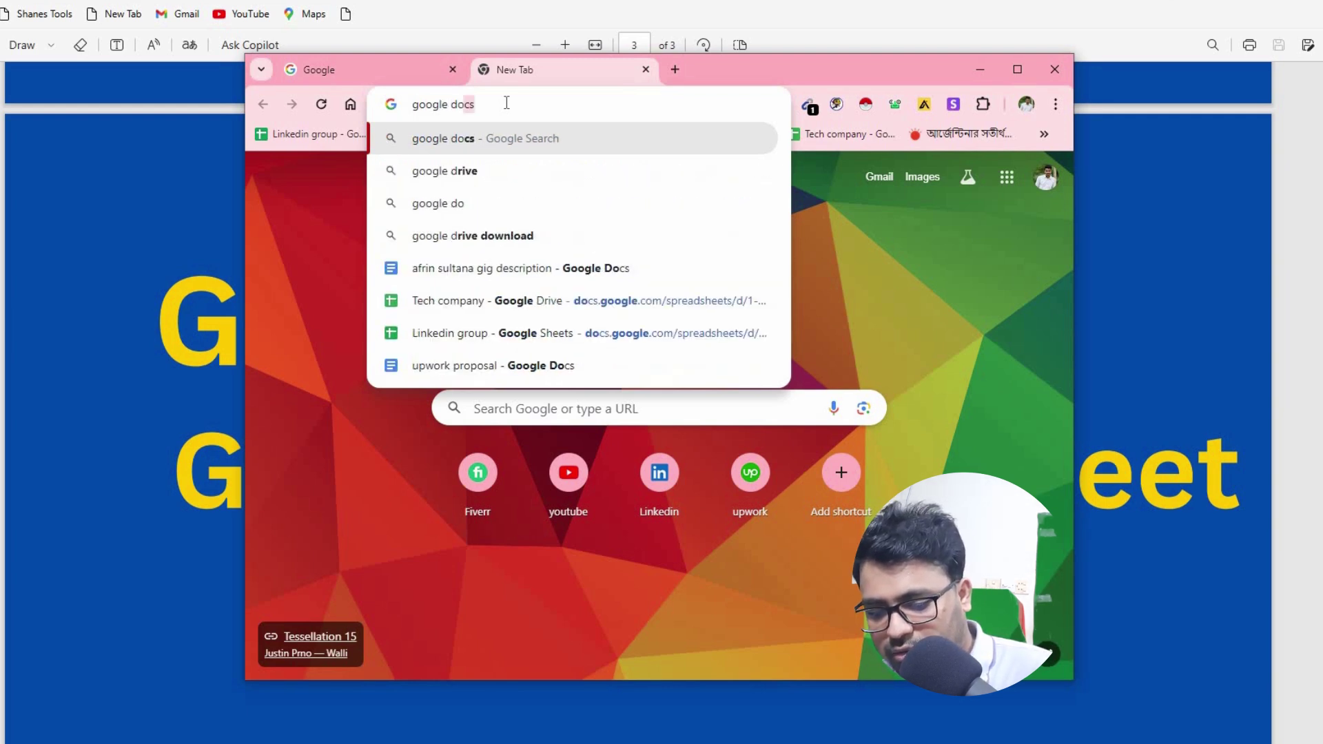
type("s")
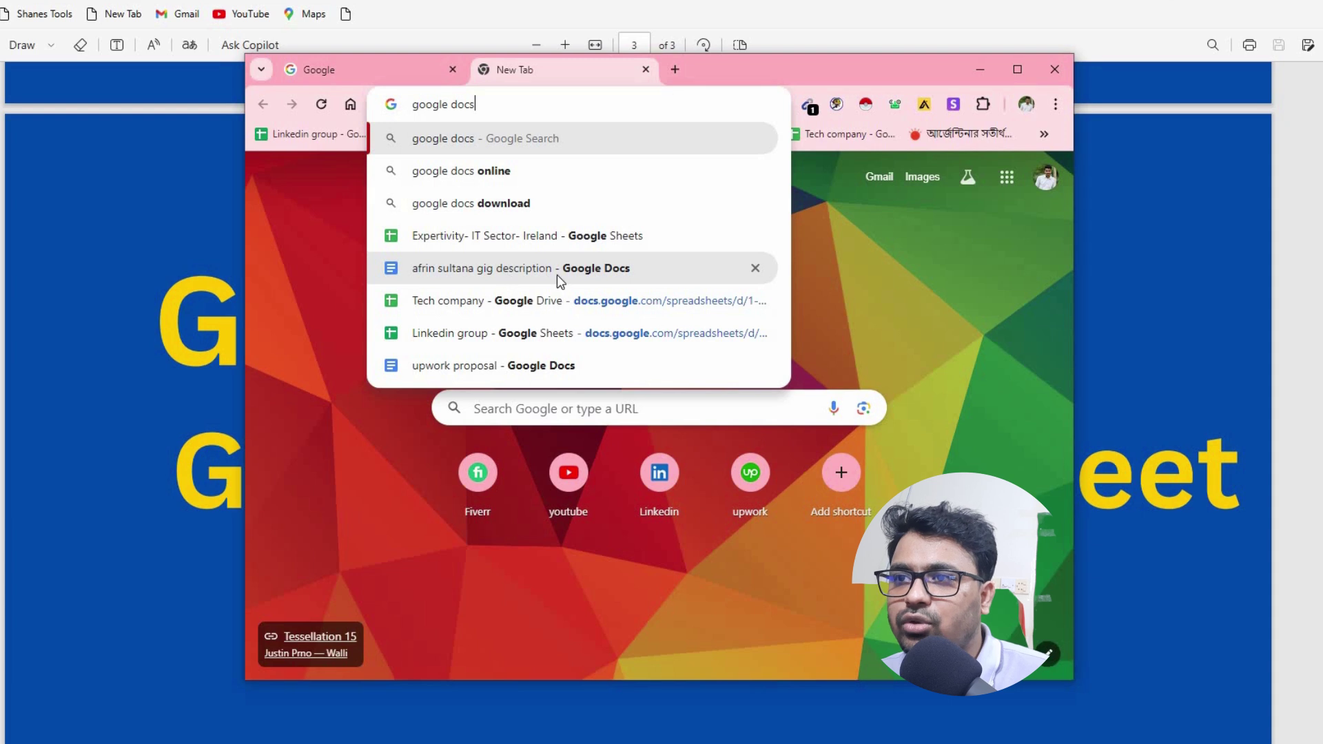
key("BackSpace")
key("BackSpace")
key("BackSpace")
key("BackSpace")
key("BackSpace")
key("BackSpace")
key("BackSpace")
key("BackSpace")
key("BackSpace")
key("BackSpace")
key("BackSpace")
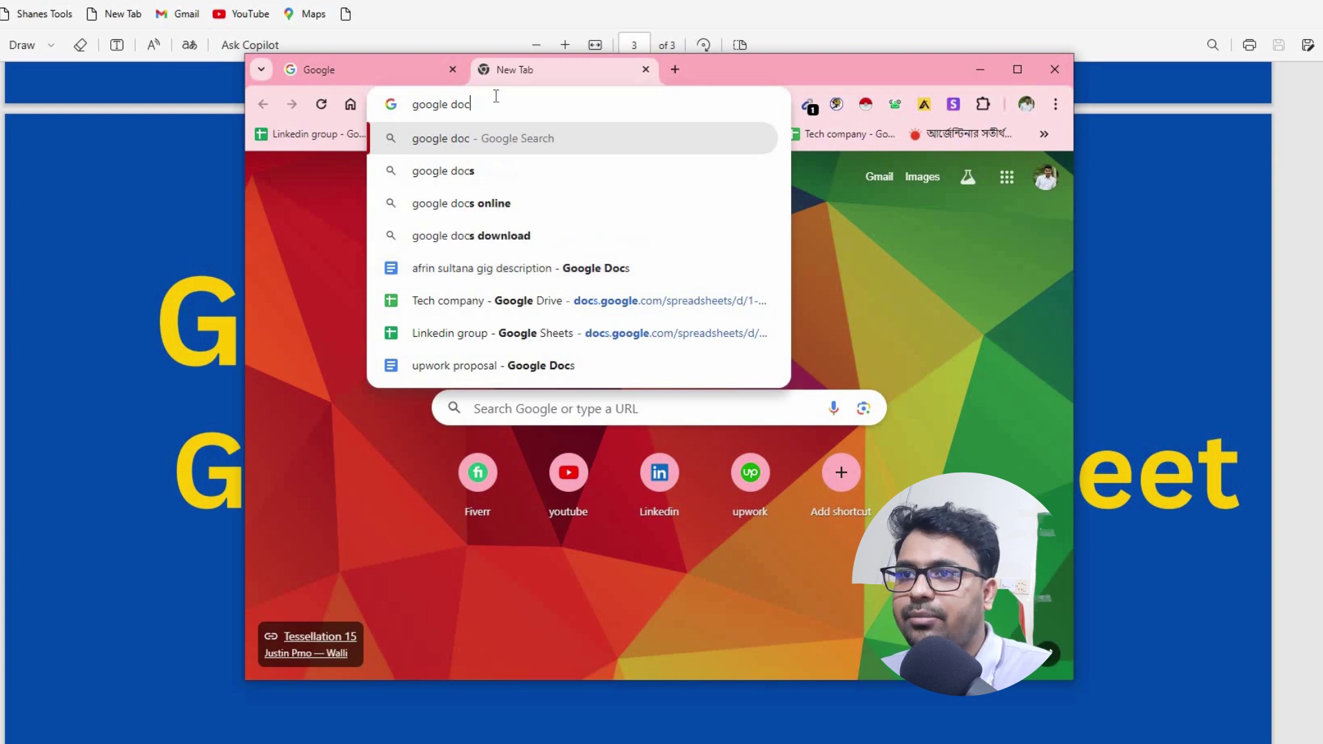
type("drive.")
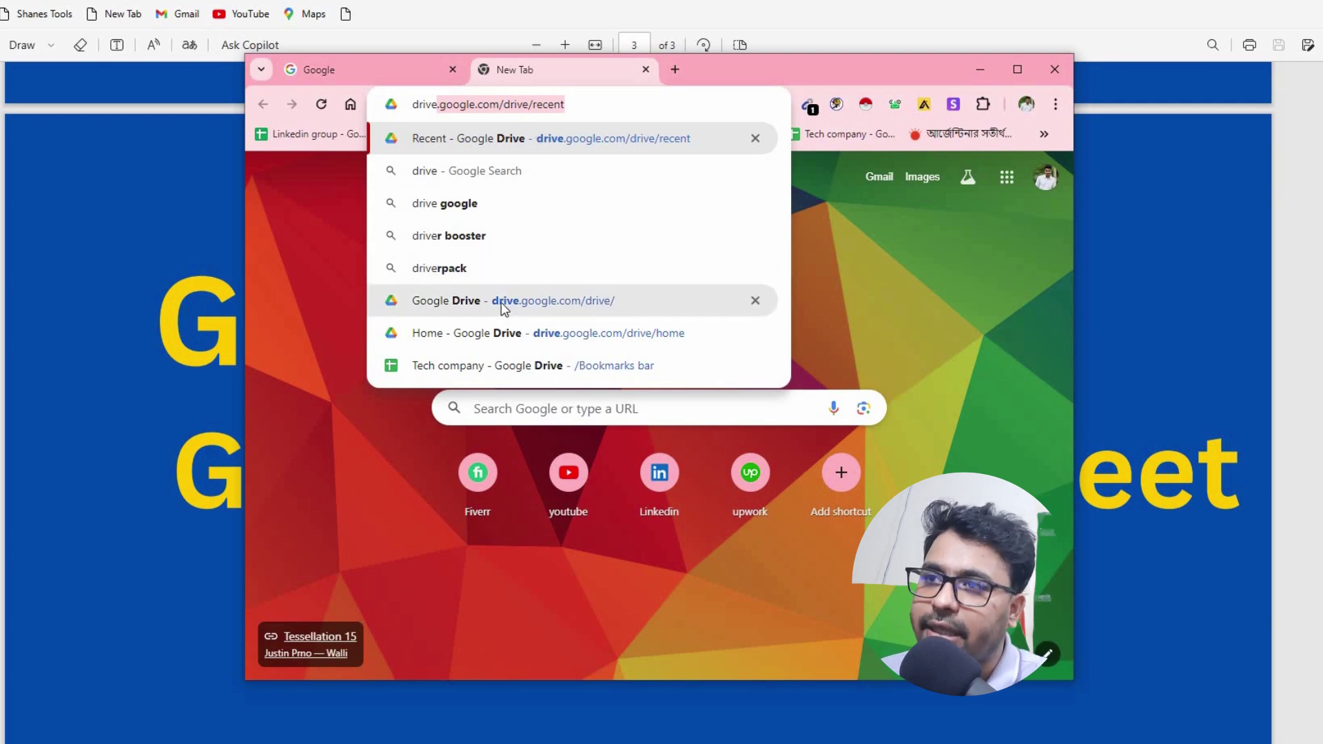
left_click(889, 253)
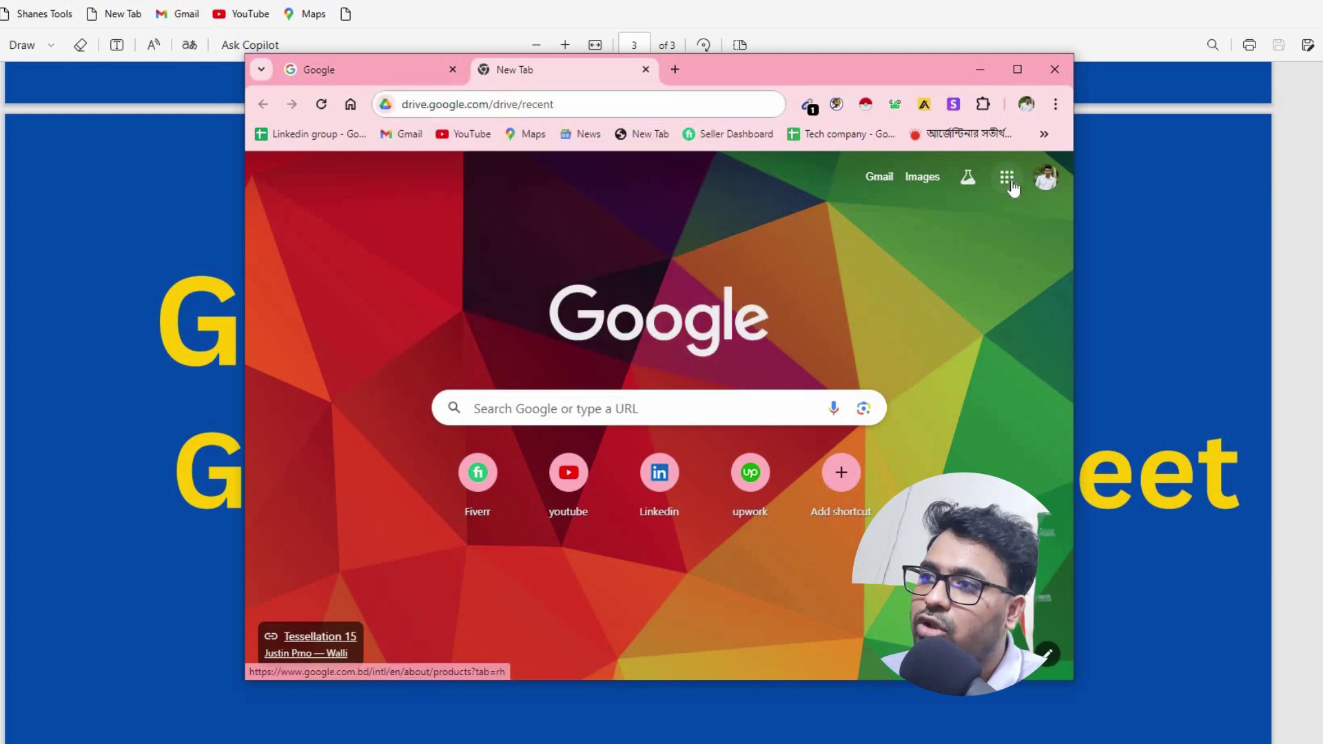
- Open Google Drive from the new tab's Google apps and create a blank Google Docs document
left_click(1010, 183)
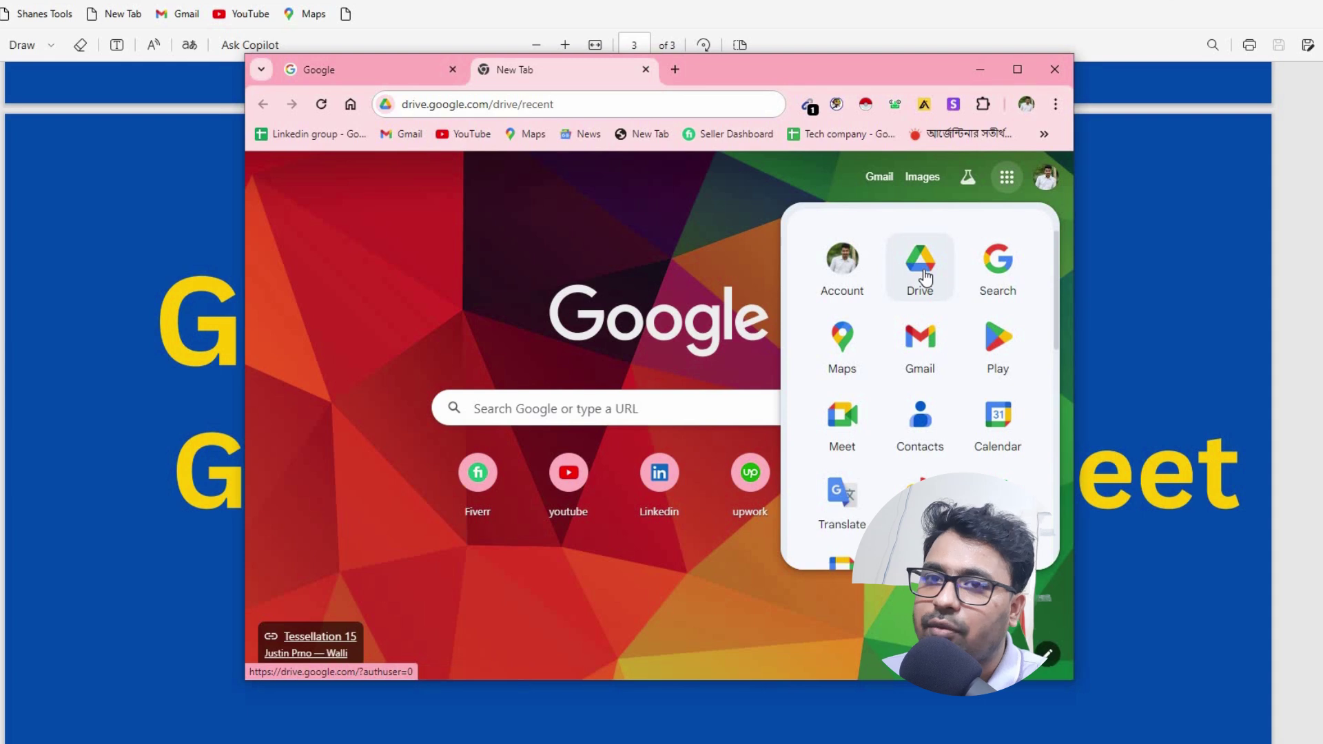
left_click(925, 277)
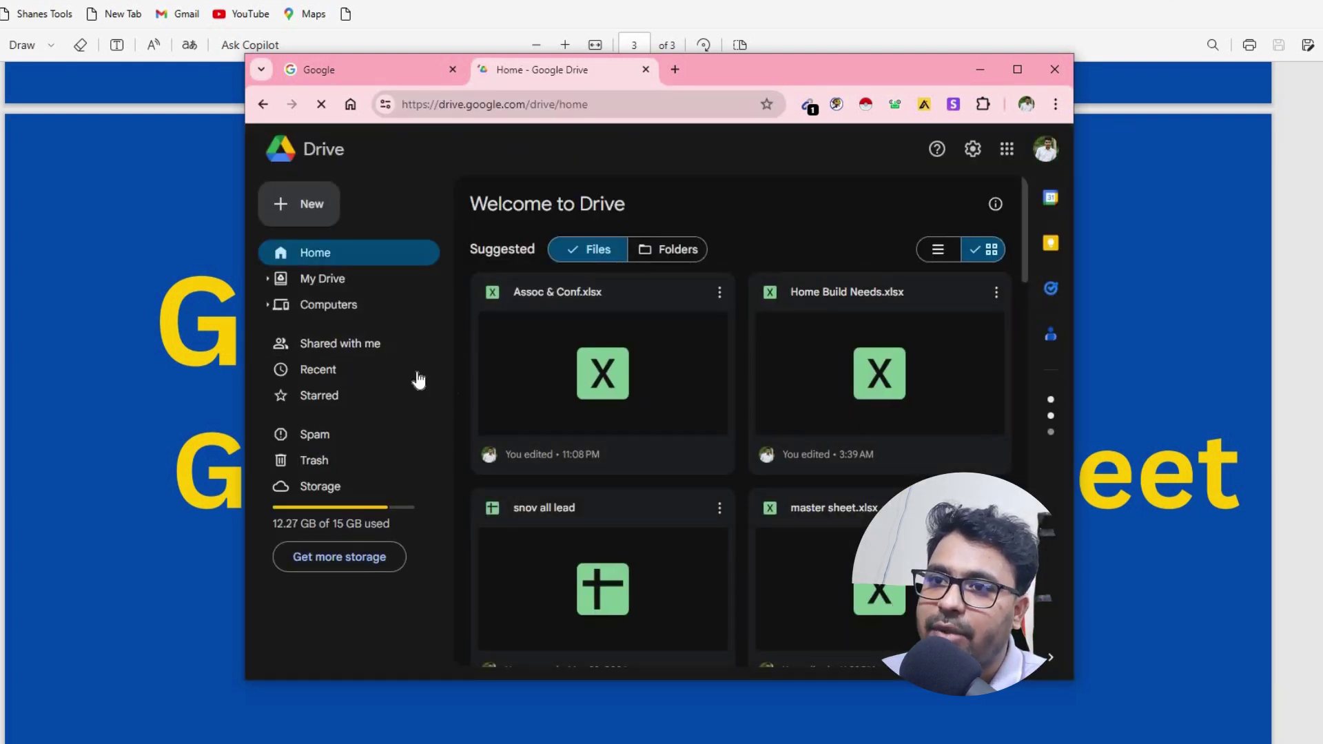
left_click(312, 209)
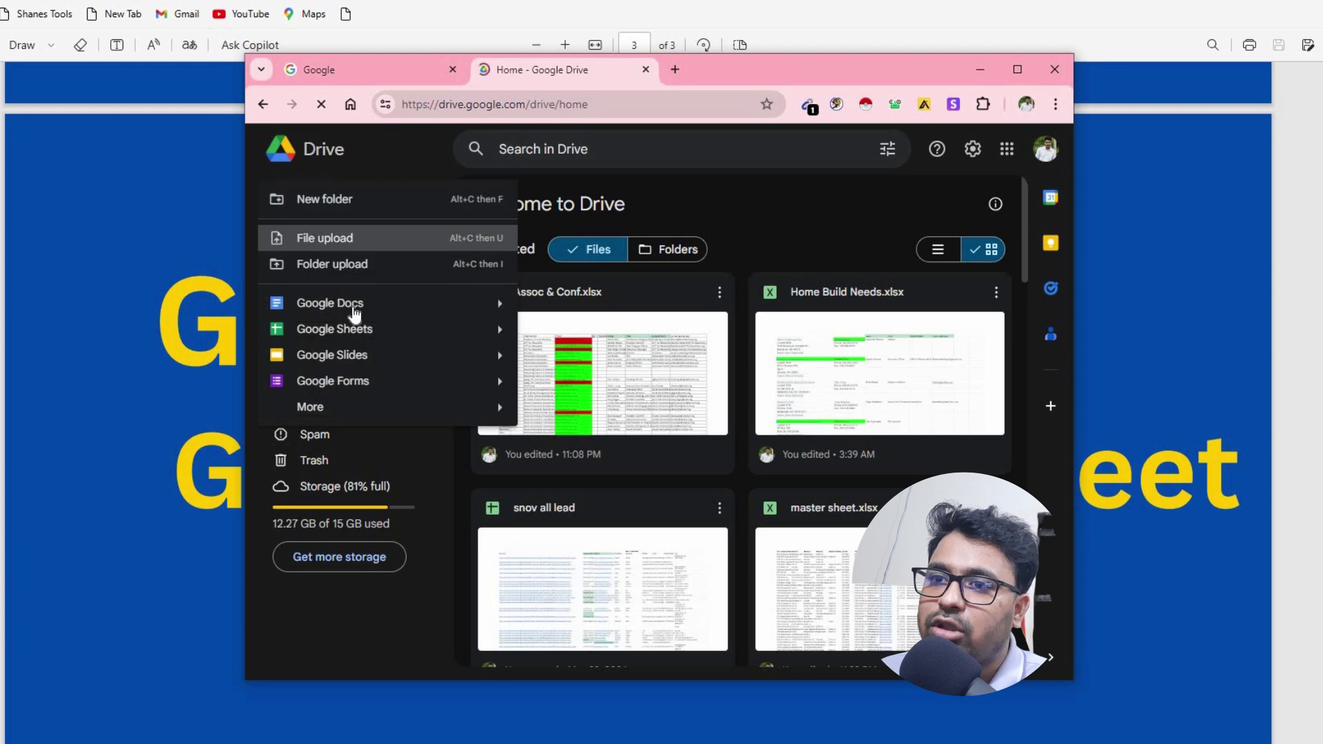
mouse_move(498, 312)
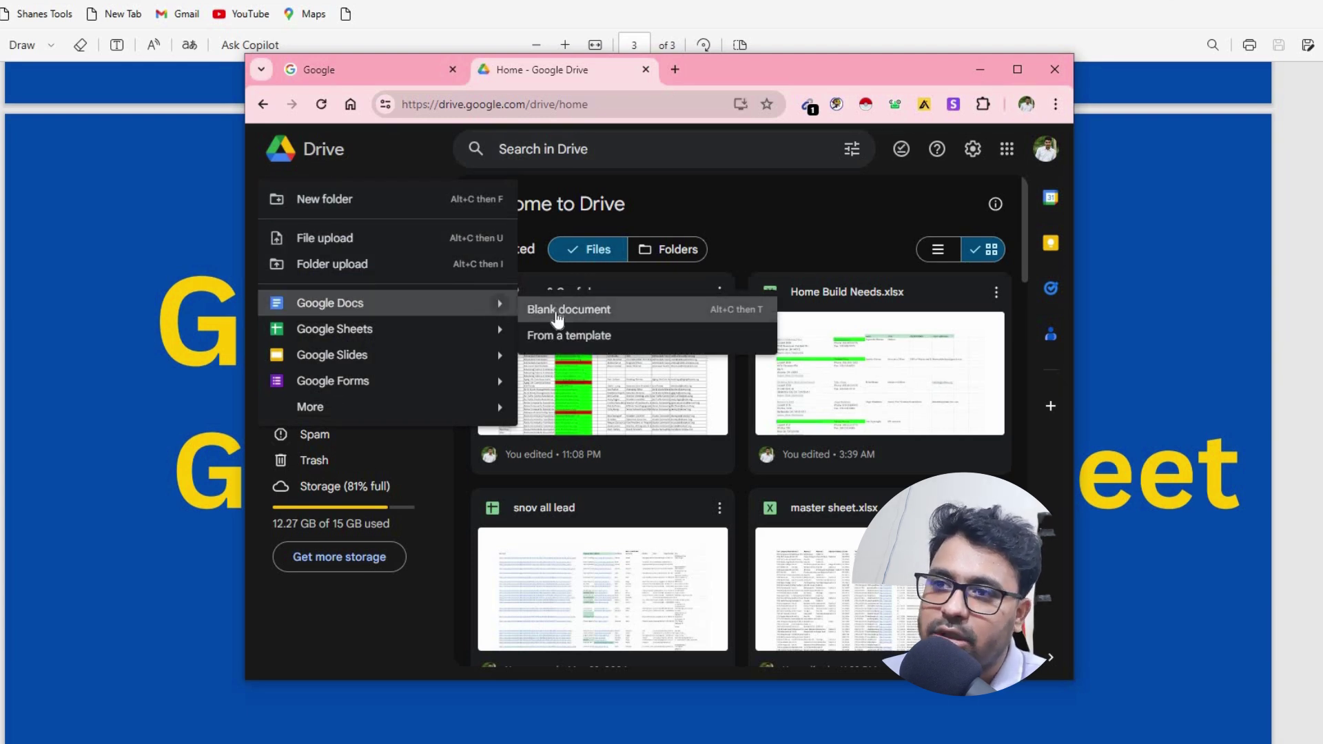
left_click(557, 317)
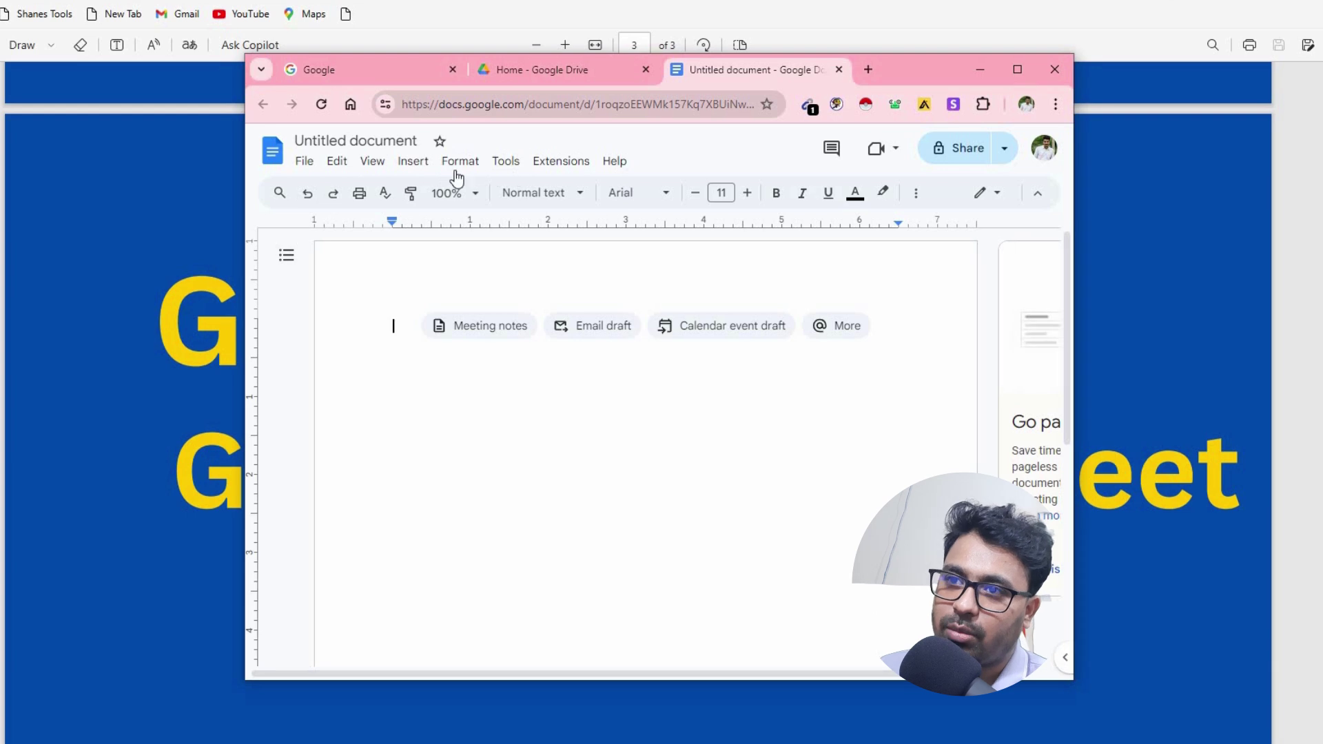
left_click(413, 164)
left_click(413, 165)
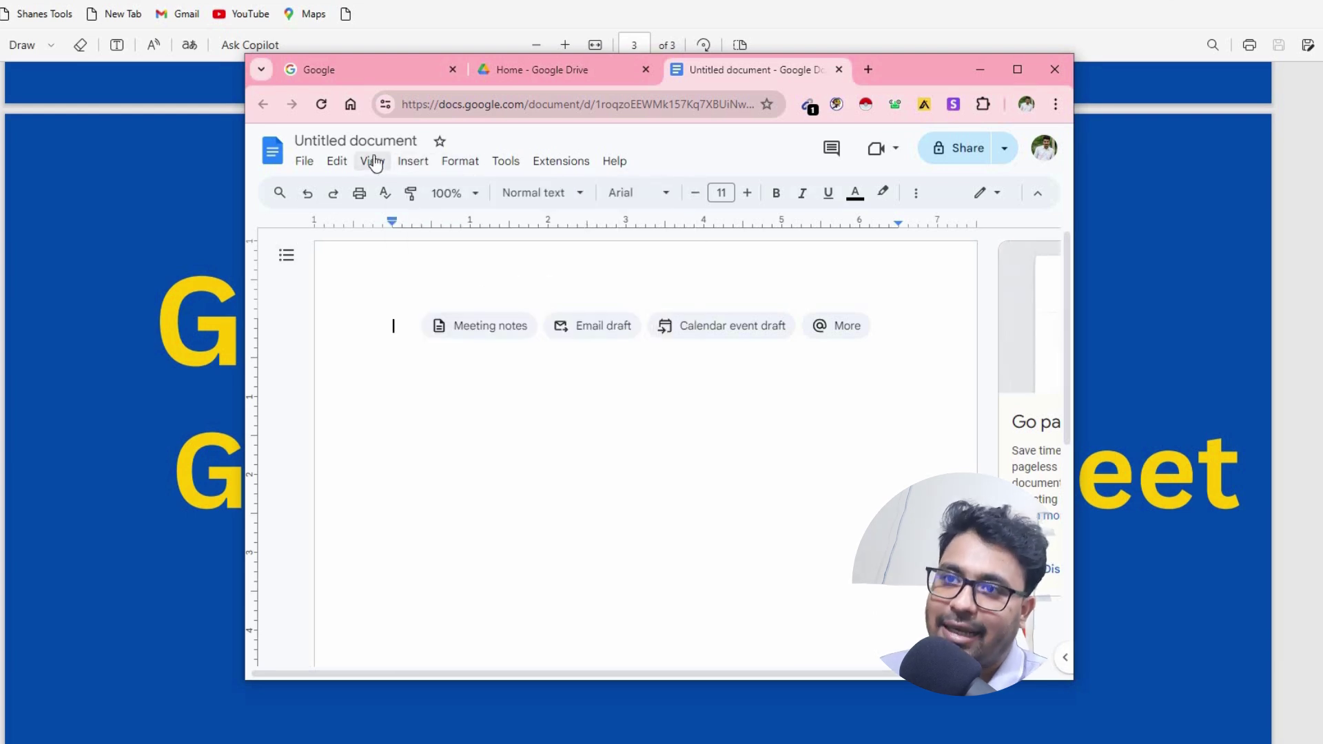
left_click(331, 162)
left_click(332, 164)
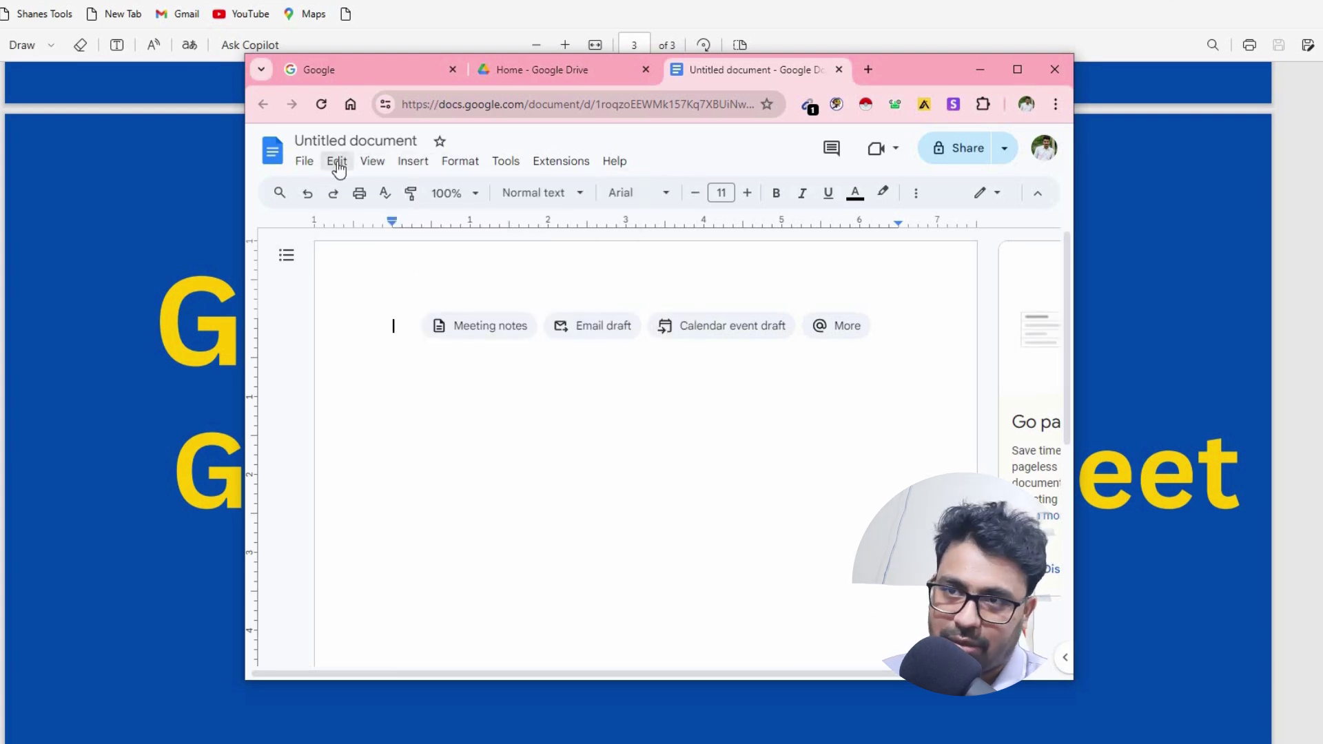
left_click(337, 165)
mouse_move(304, 169)
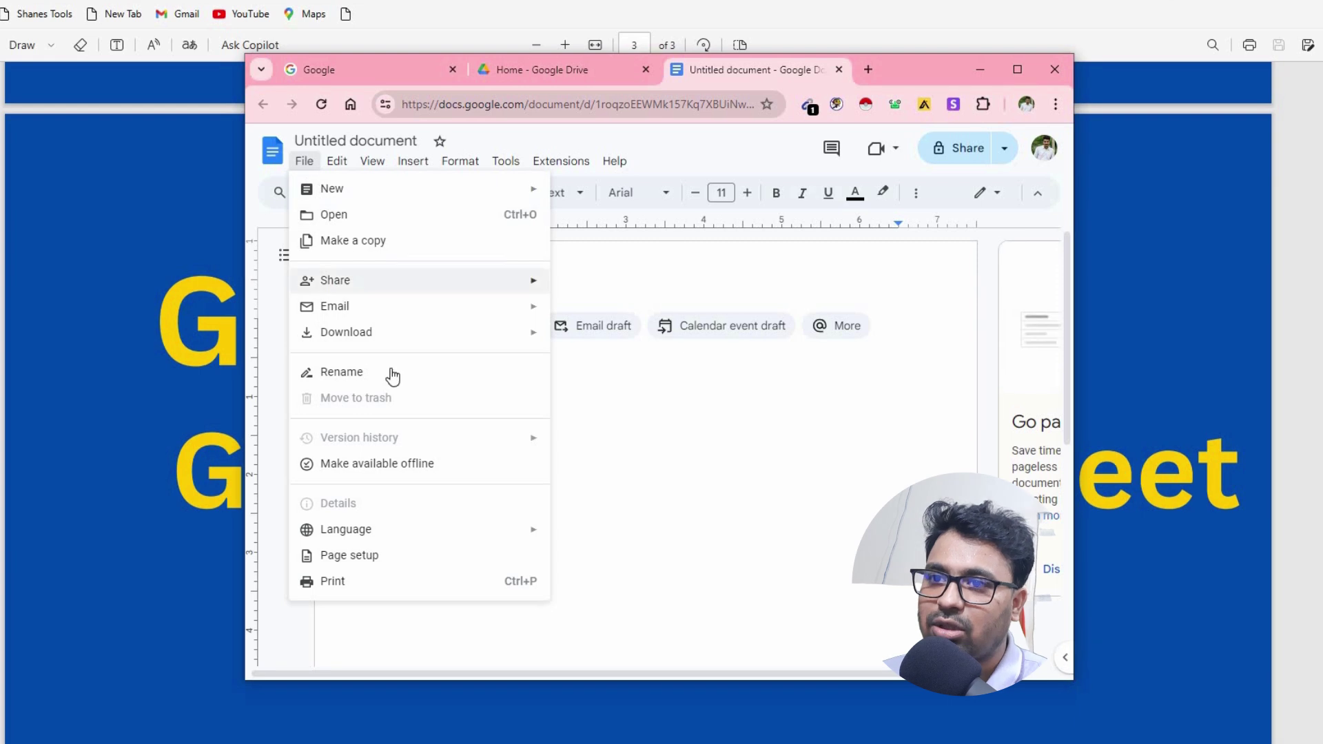
left_click(598, 400)
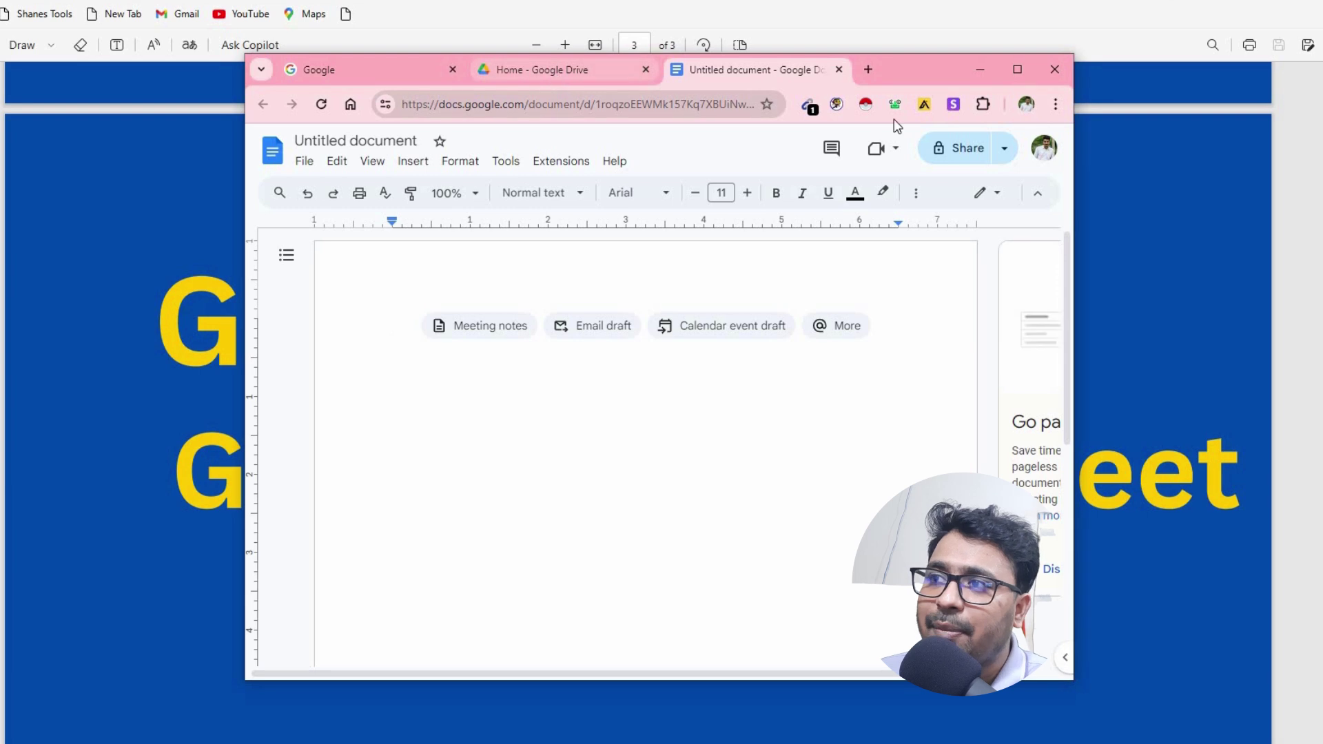
left_click(980, 69)
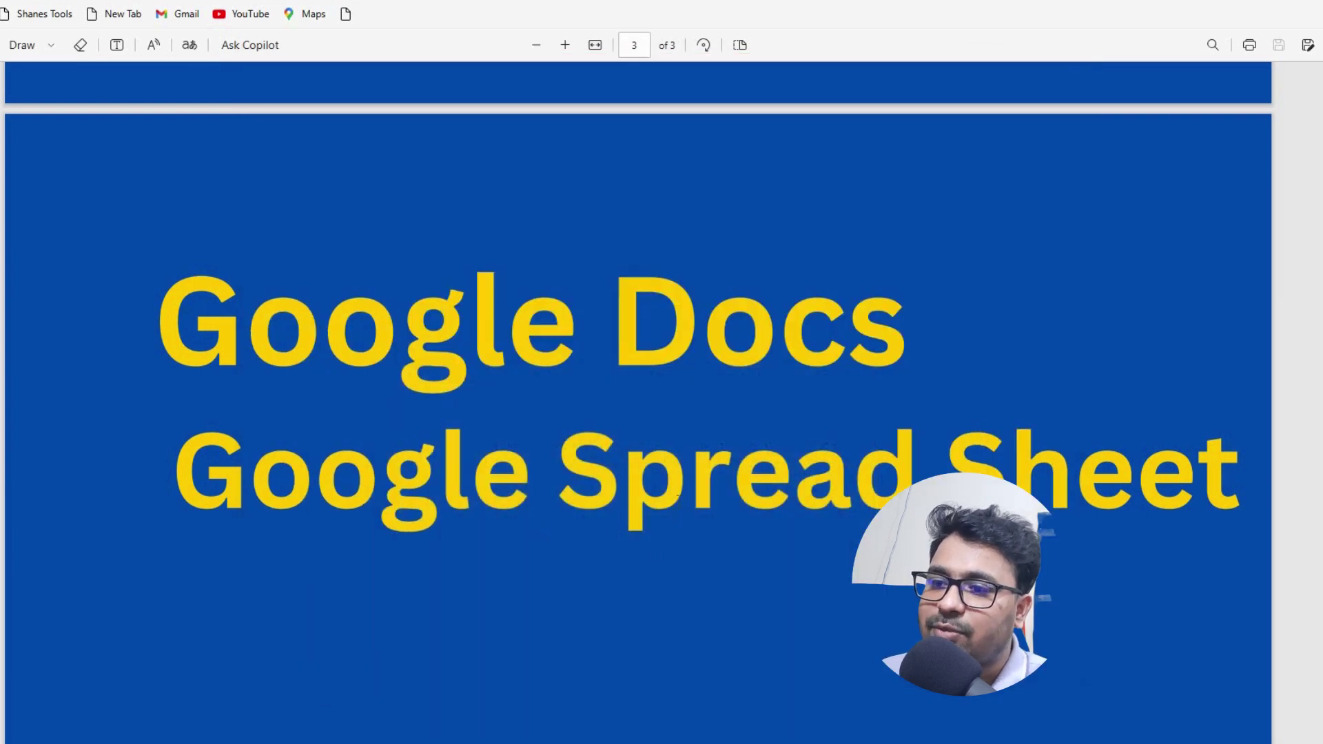
key("alt+Tab")
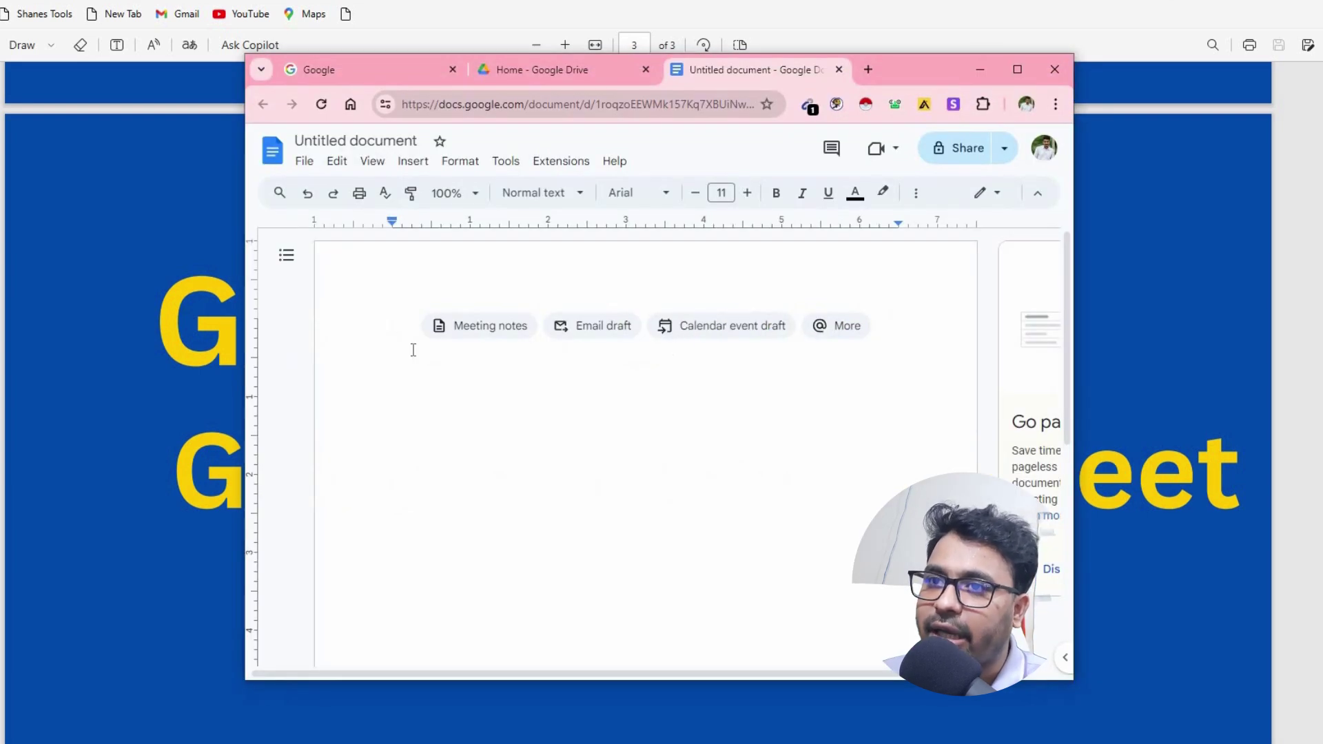
- Rename the document "real estate" and enter the filler text "hfghfghfghfghfghfghfghfghfgh" in its body
left_click(370, 139)
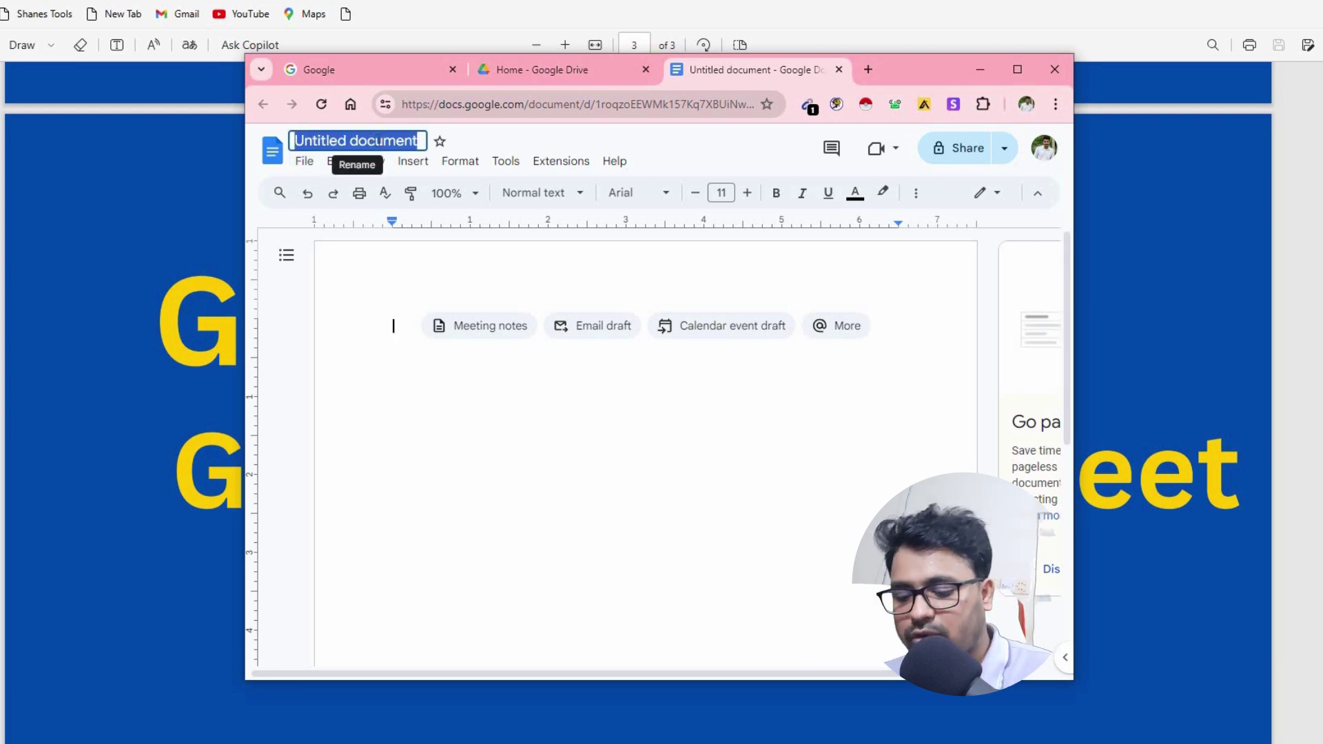
type("rea")
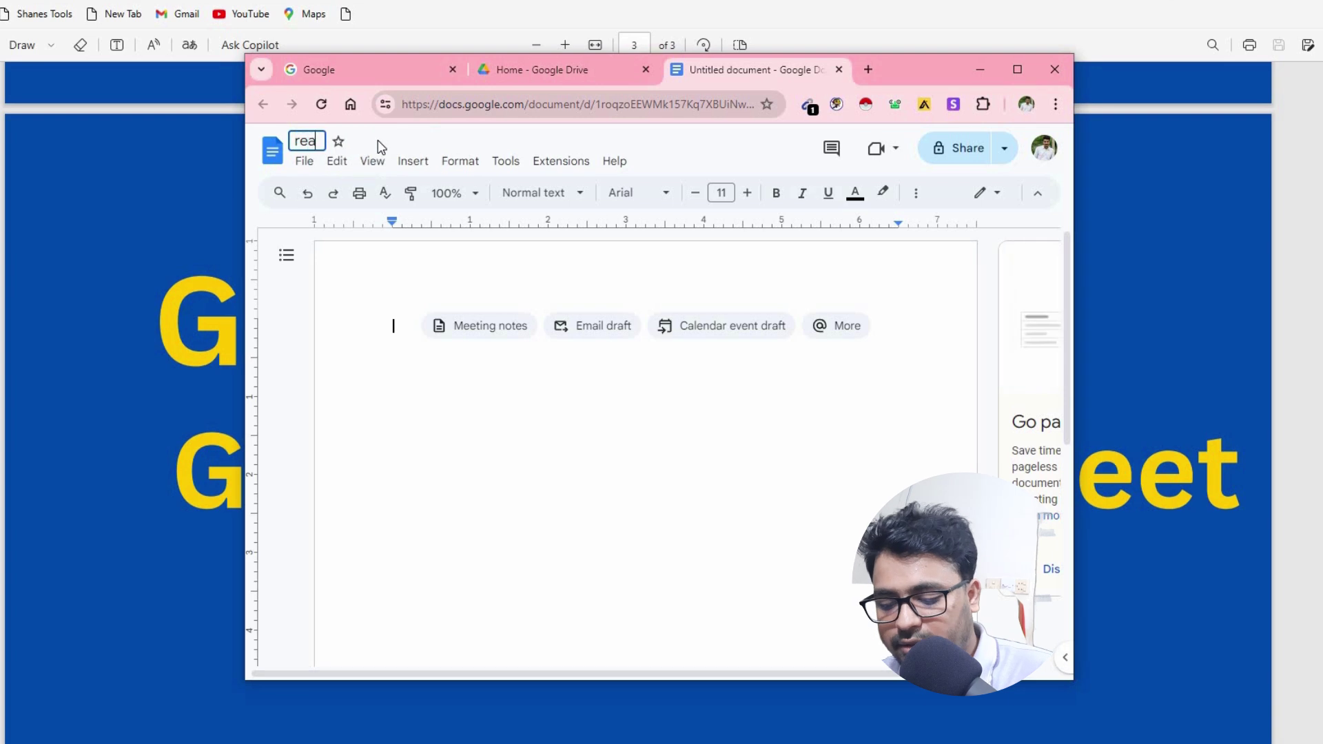
type("l estate")
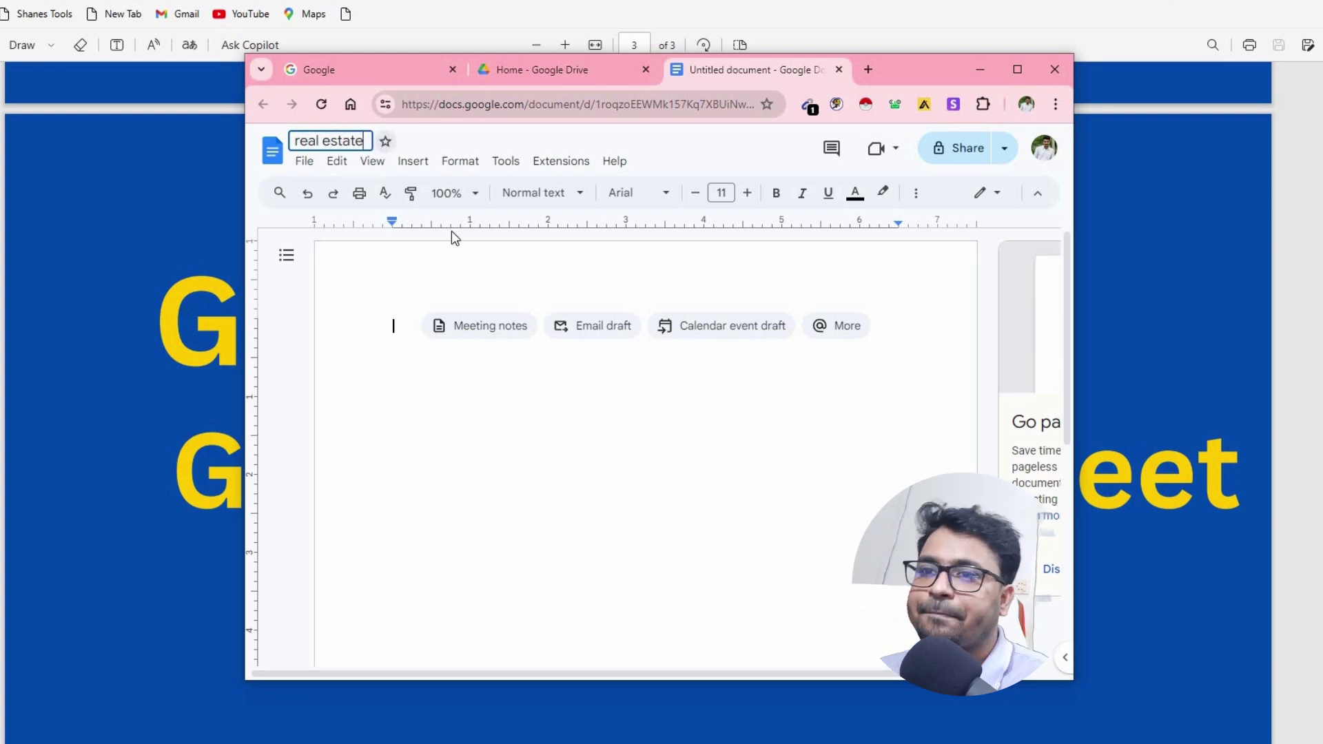
key("Return")
left_click(402, 336)
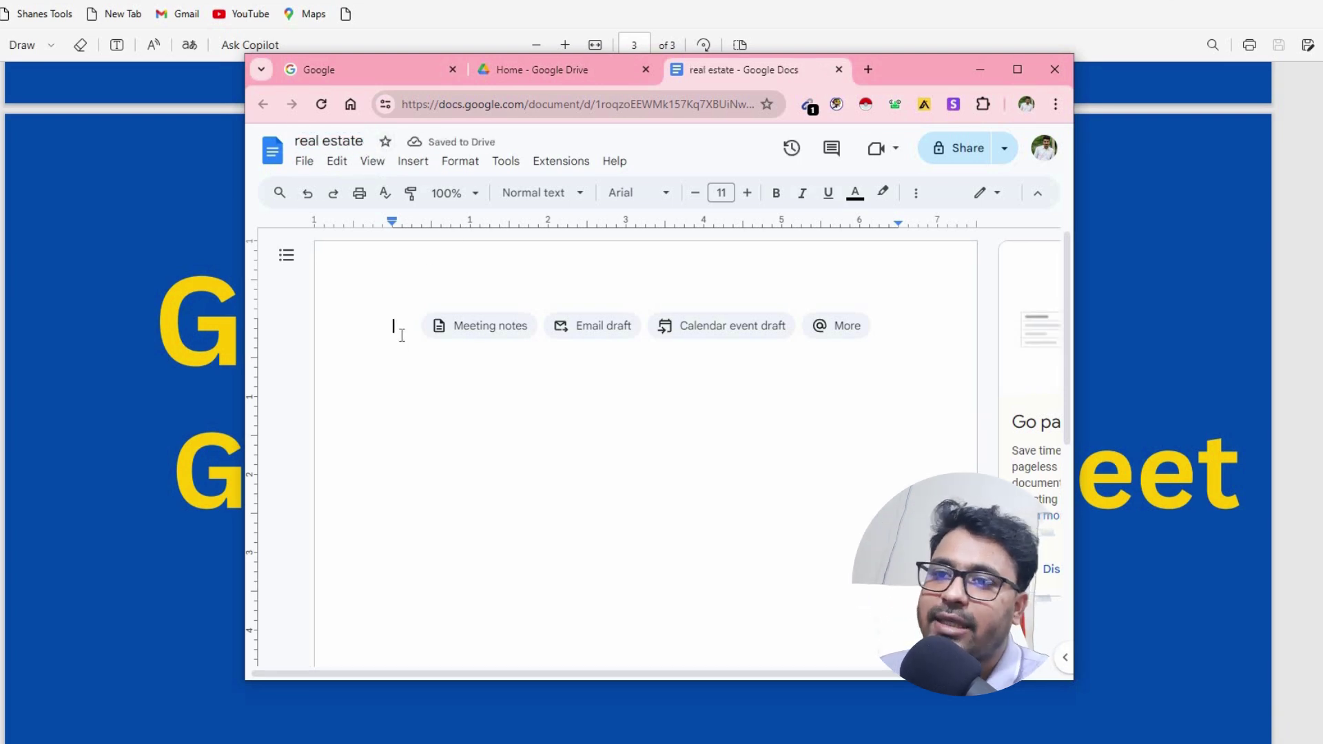
type("hfghfghfghfghfghfghfghfghfgh")
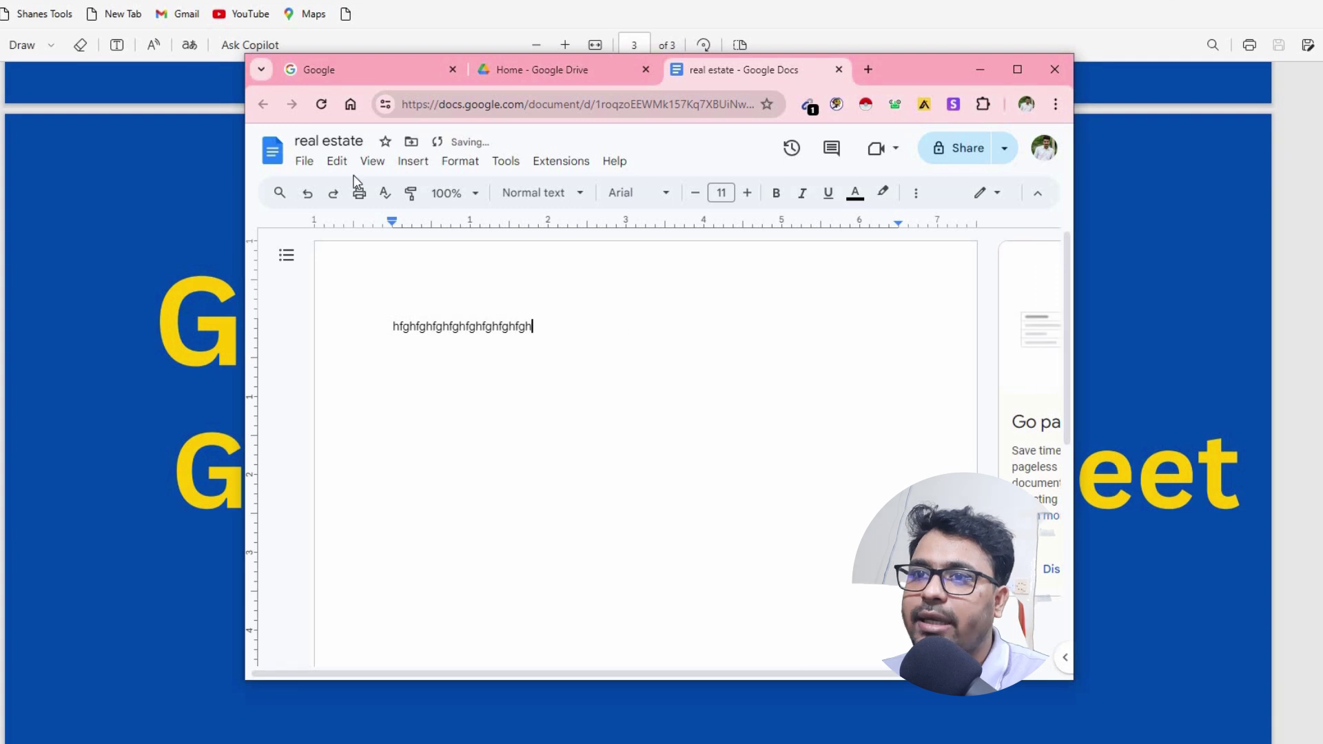
- Examine the document's file commands and sharing dialog, plus the available fonts, paragraph styles and zoom levels
left_click(296, 163)
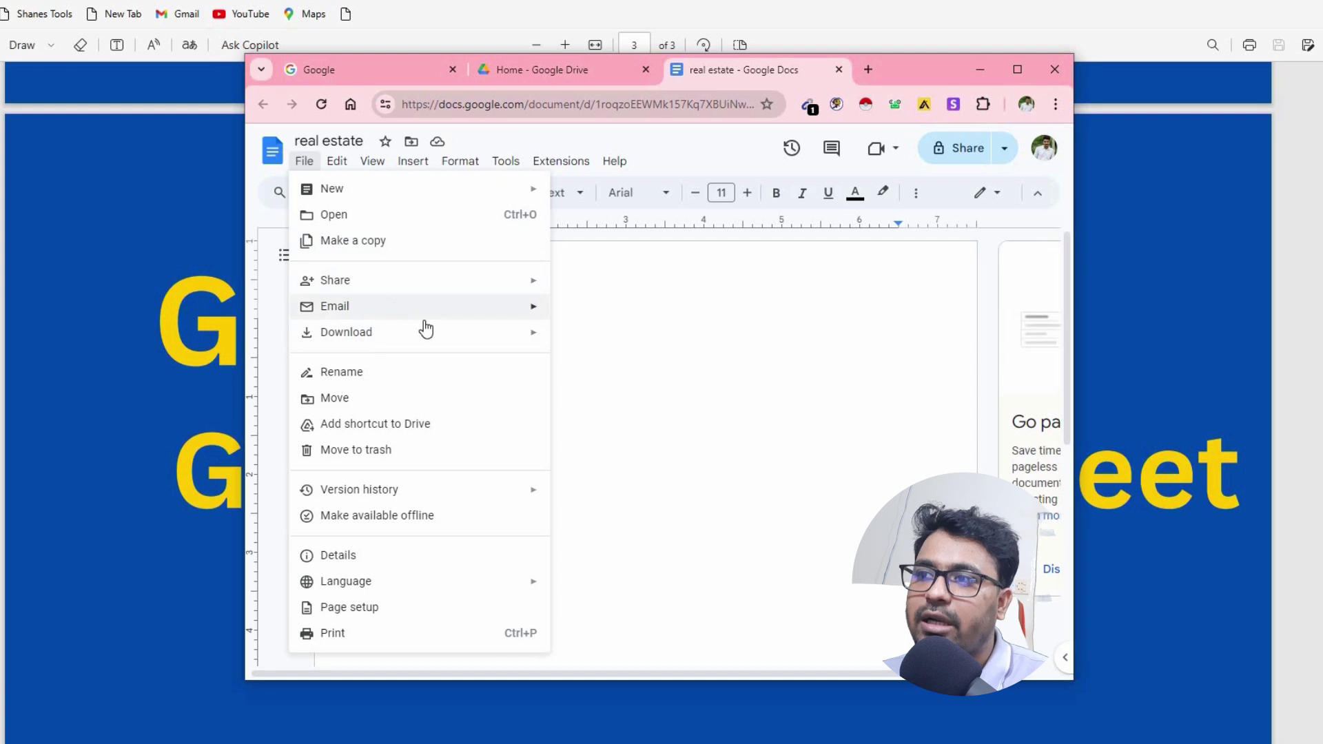
left_click(628, 423)
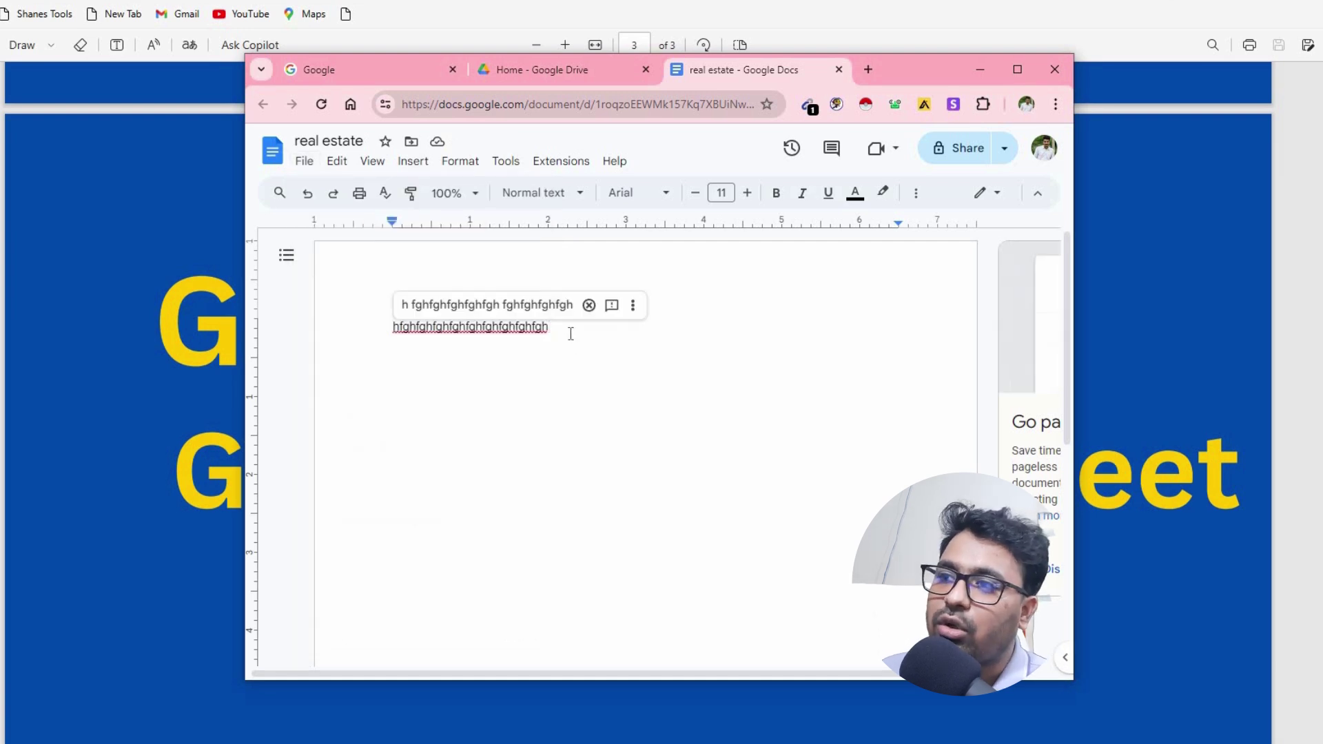
left_click(964, 156)
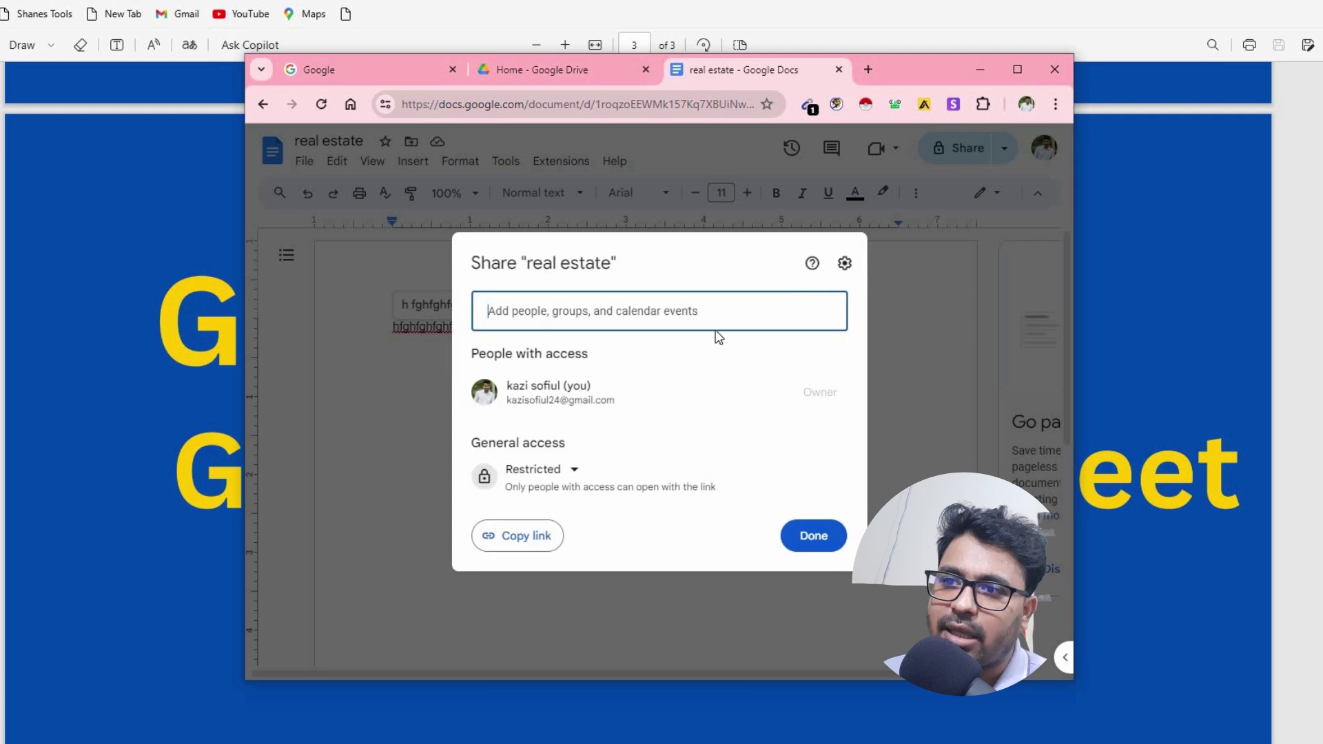
left_click(647, 318)
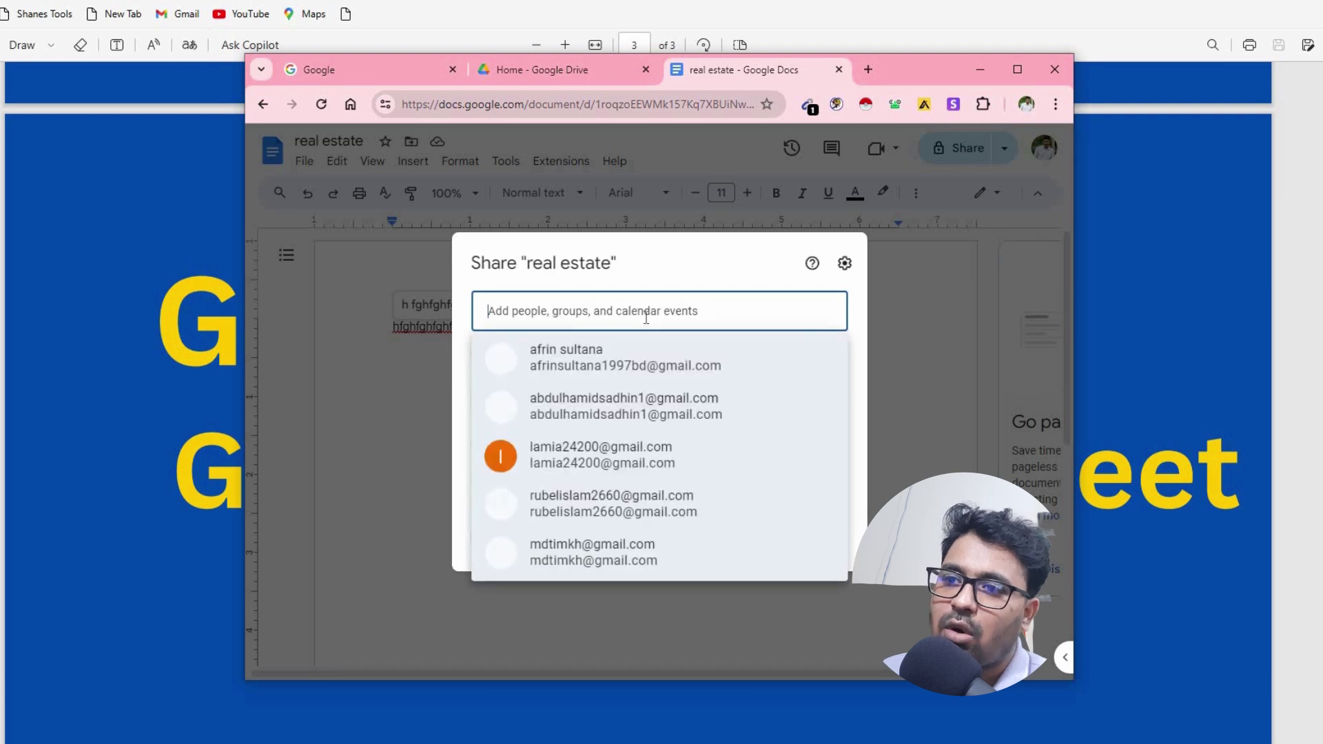
left_click(324, 284)
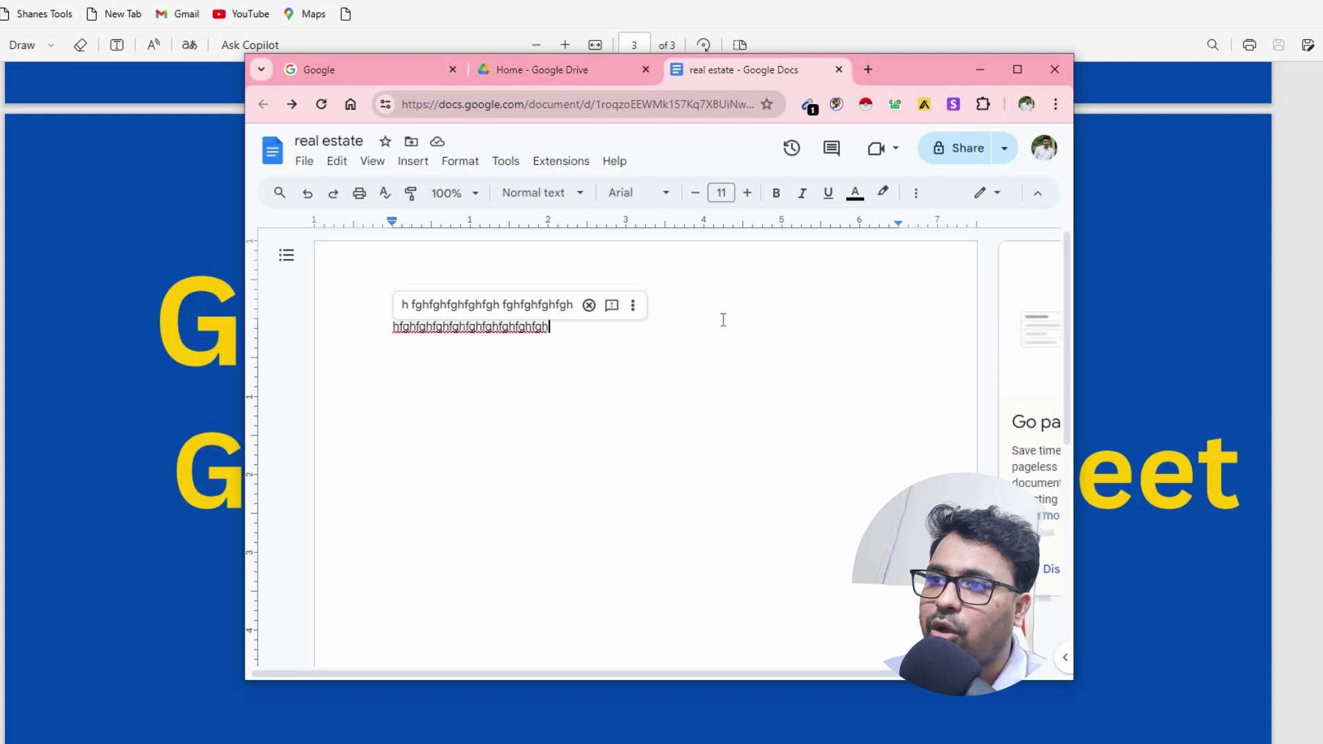
left_click(664, 194)
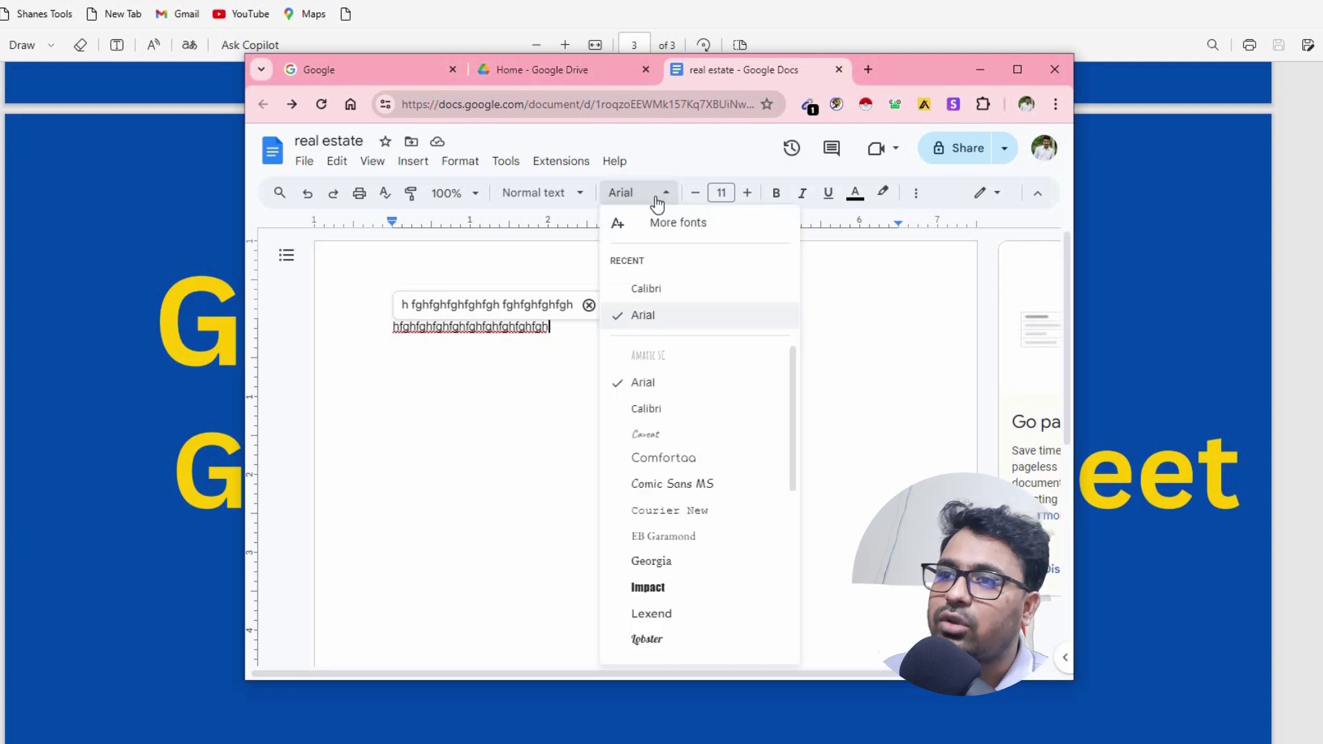
left_click(581, 195)
mouse_move(641, 409)
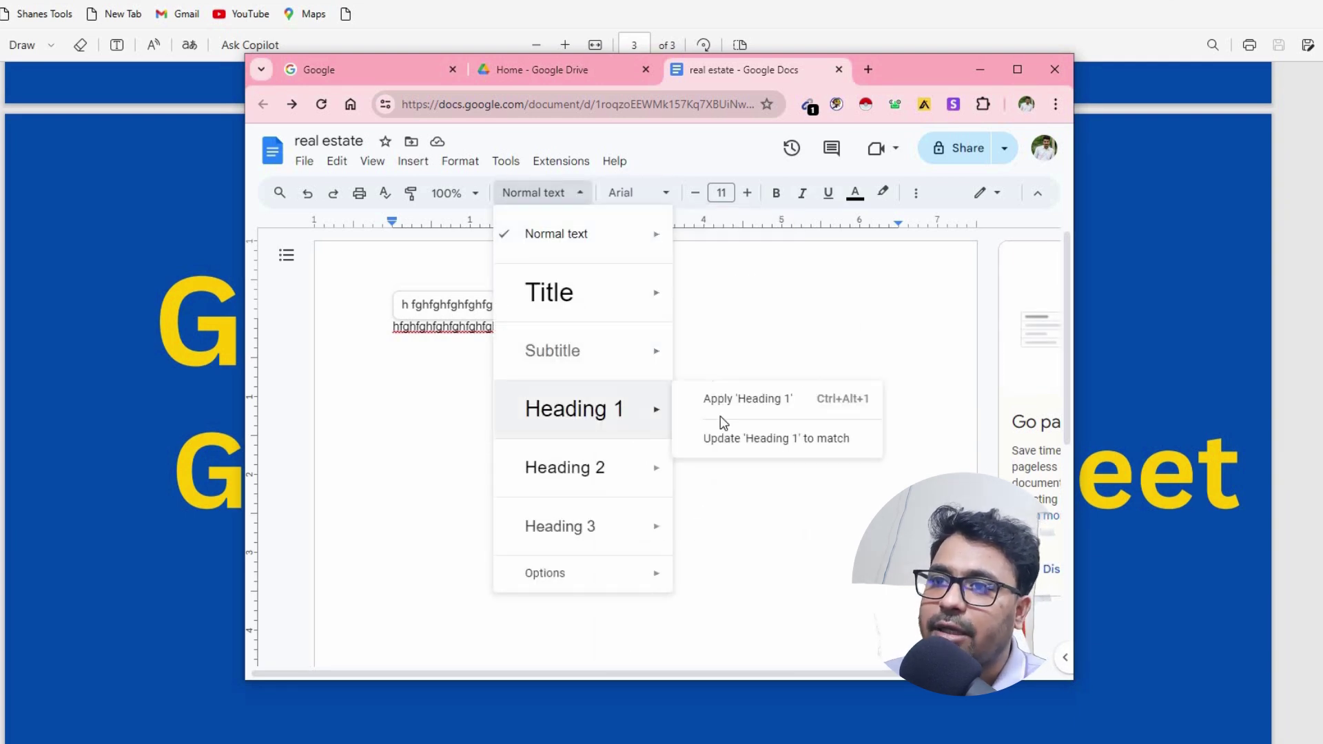
key("Escape")
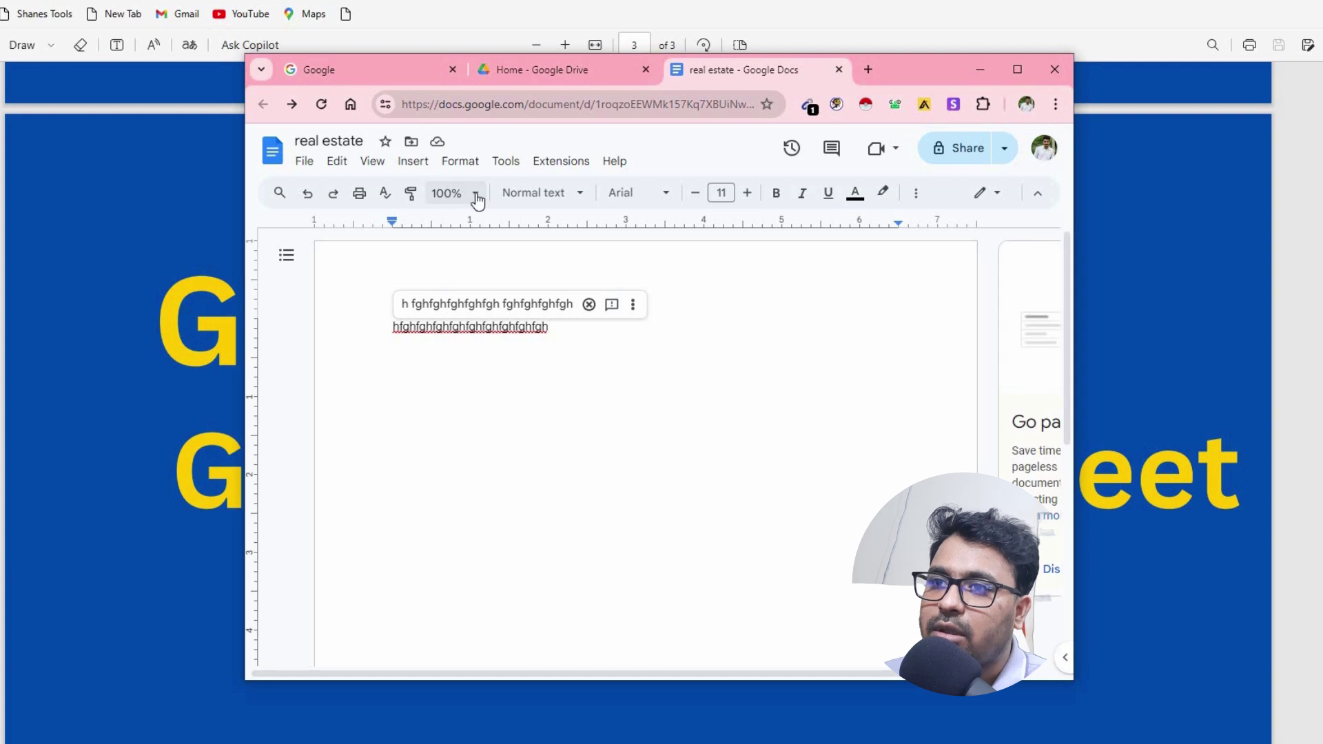
left_click(475, 196)
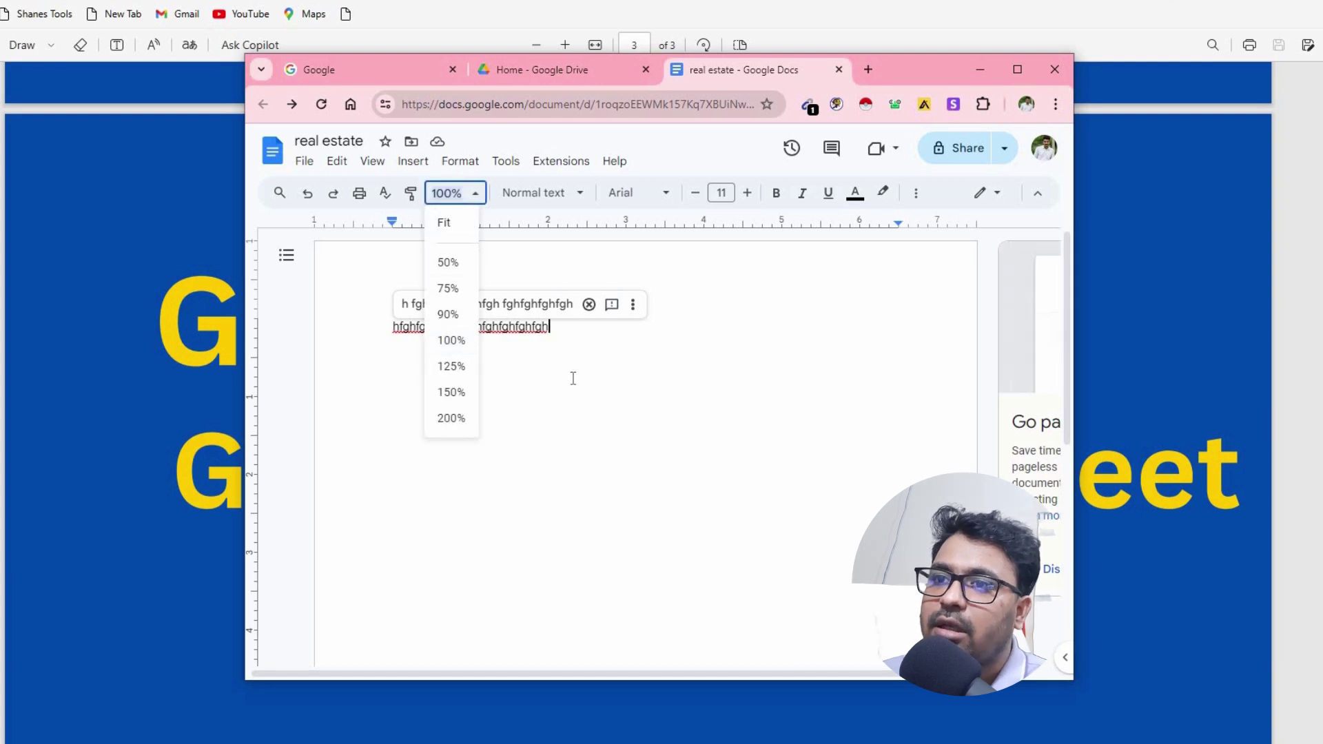
left_click(412, 224)
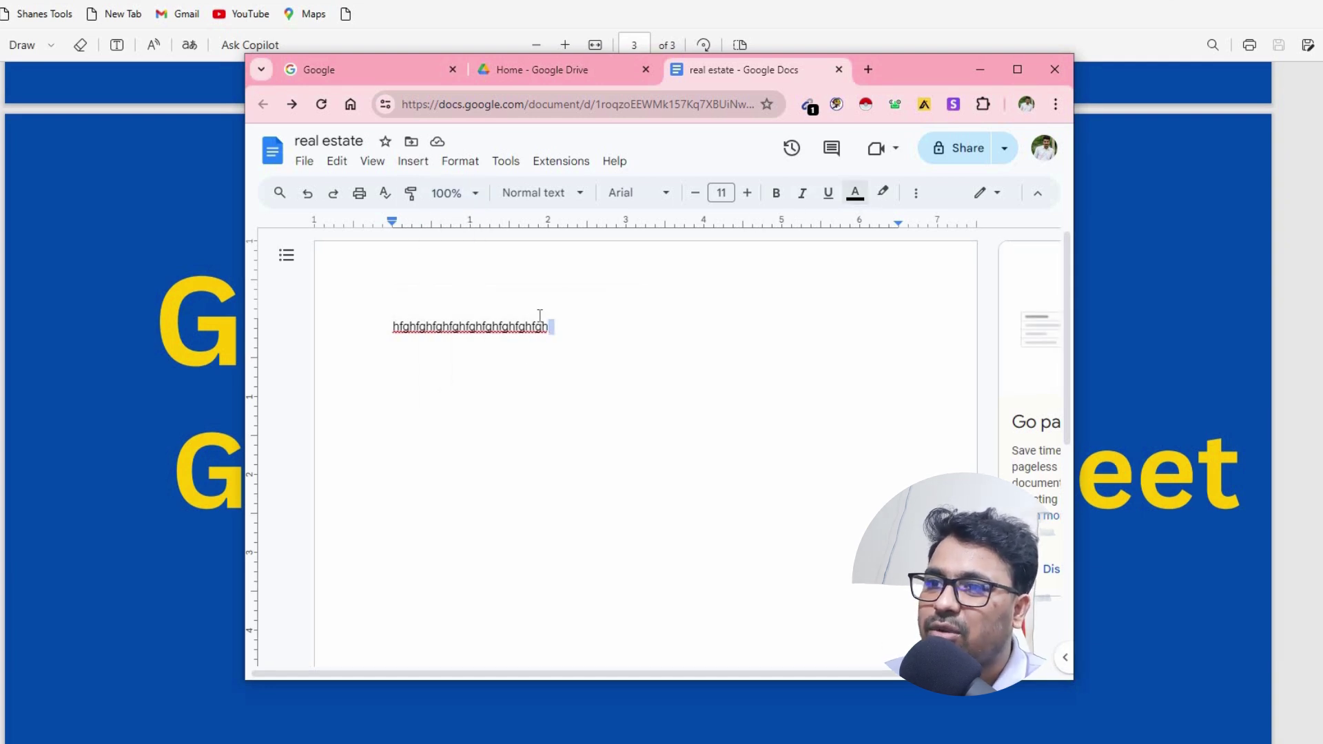
- Insert a blank line above the filler text and format the text as orange and underlined
key("Home")
key("Return")
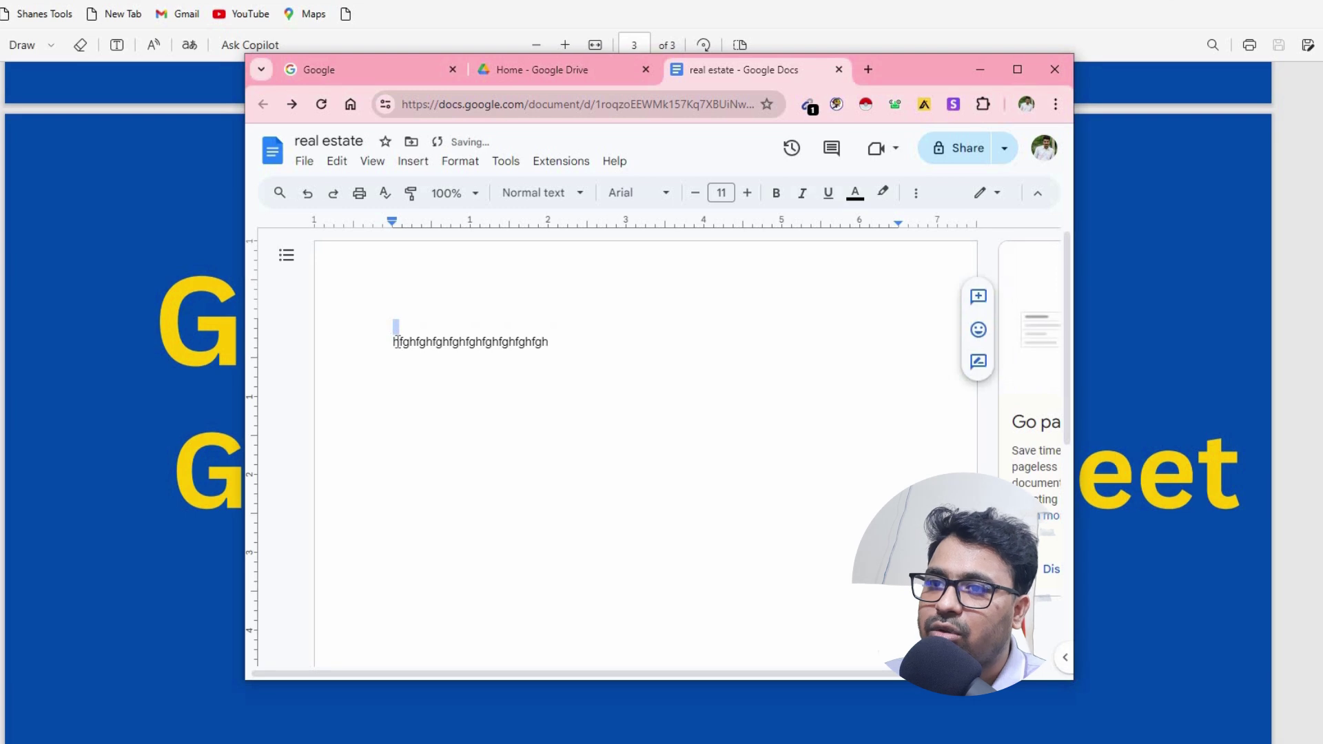
triple_click(465, 341)
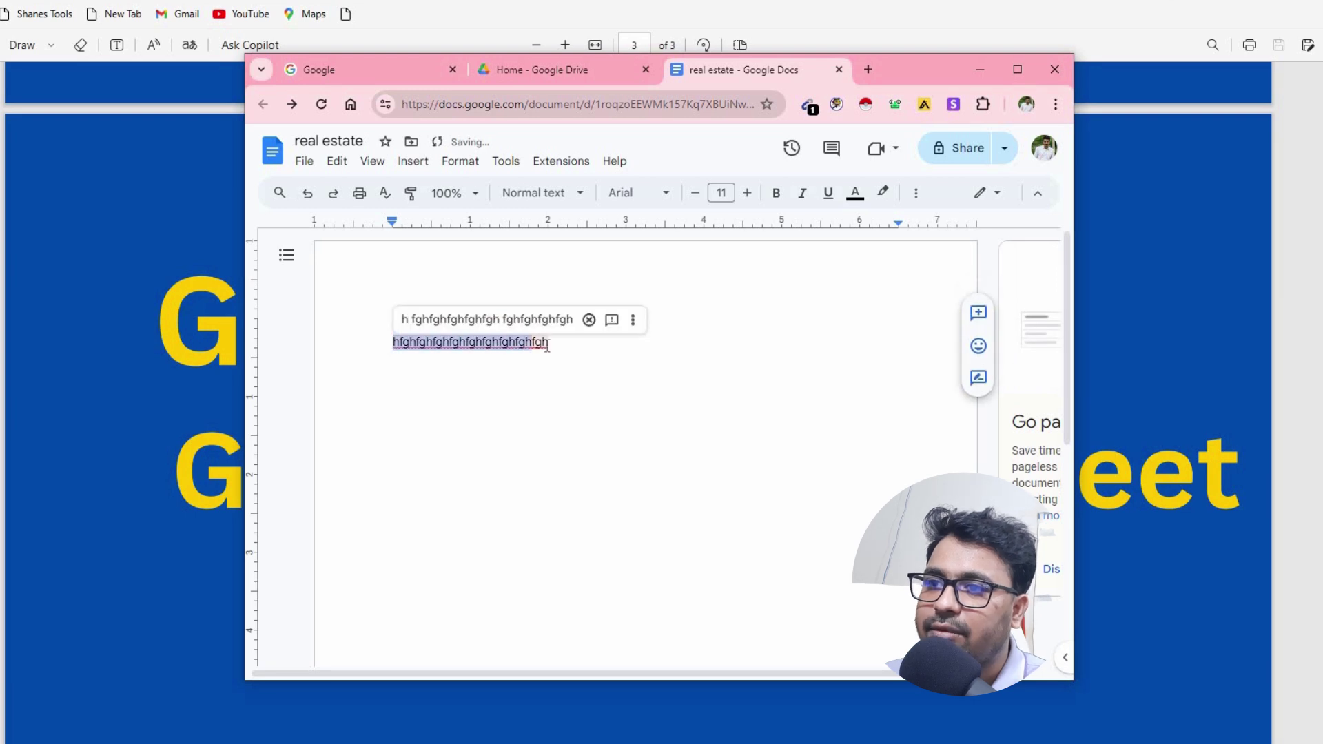
left_click(856, 193)
left_click(895, 241)
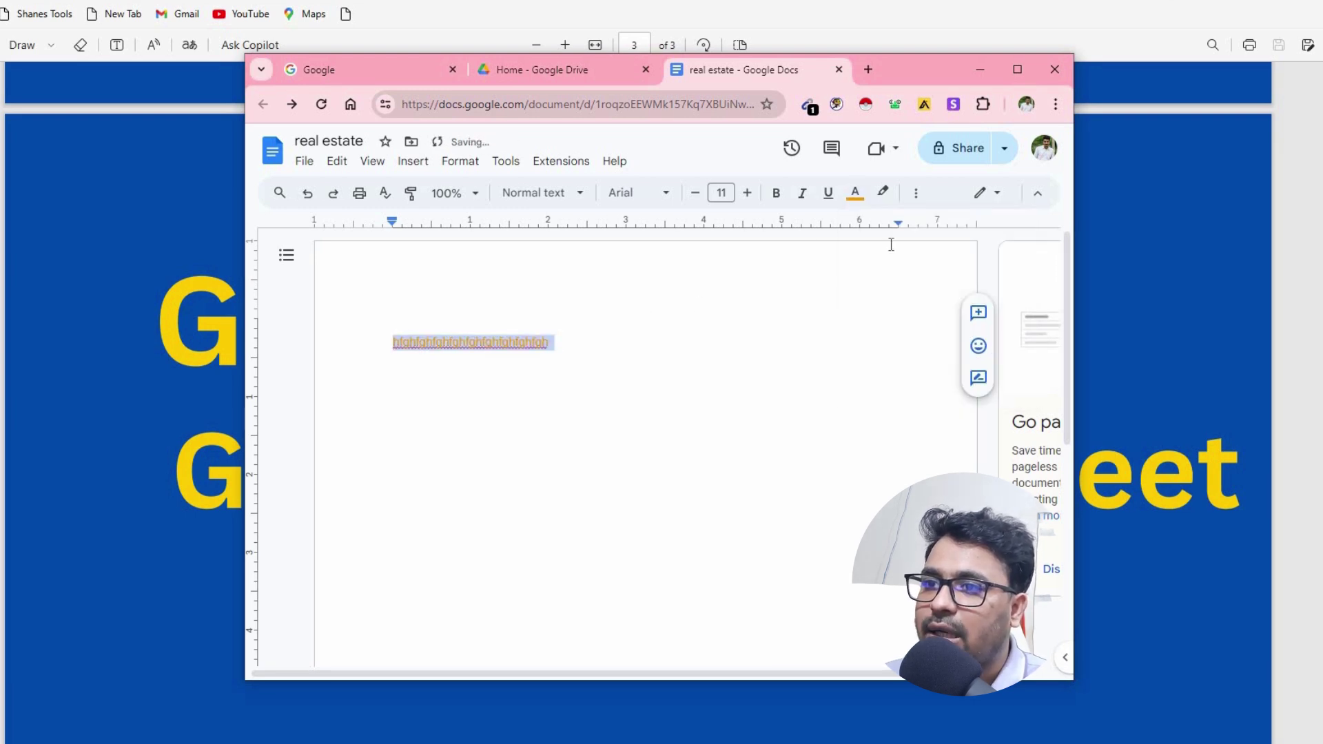
left_click(828, 193)
left_click(567, 349)
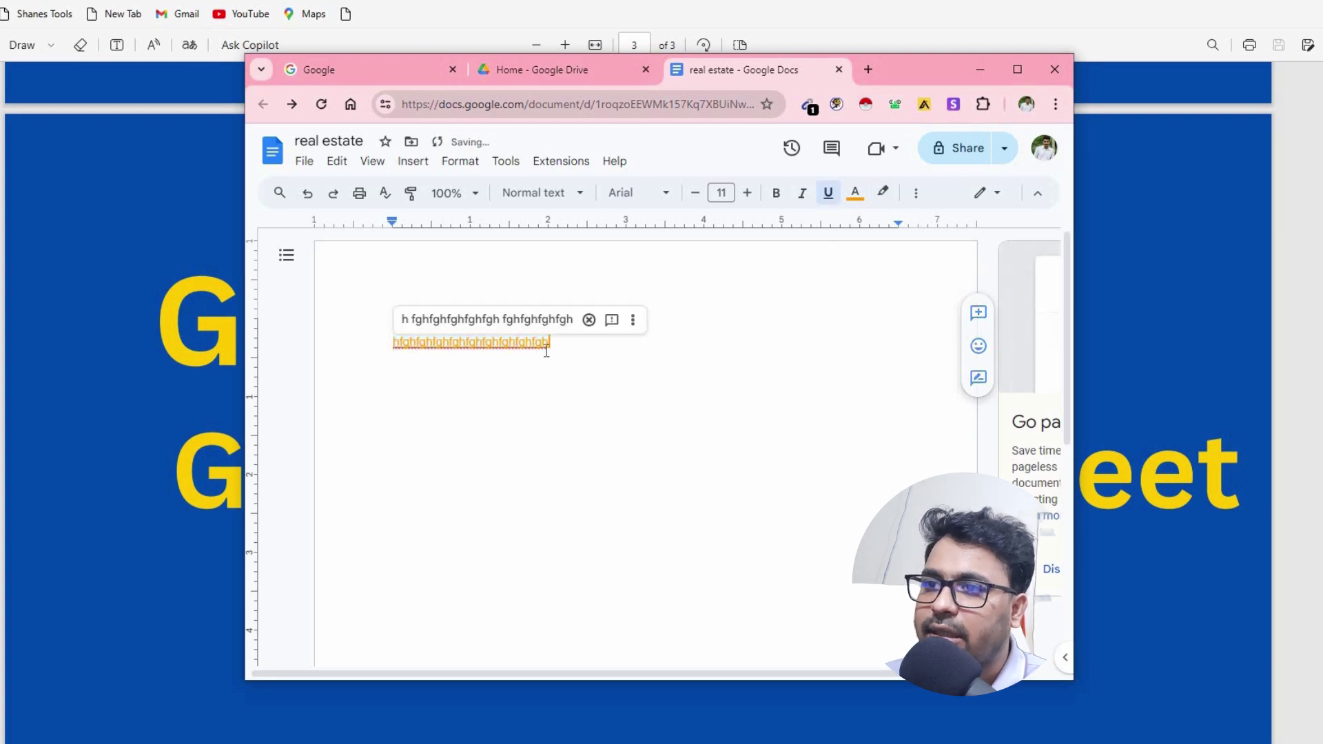
- Make the filler text bold and set its font size to 12
double_click(415, 346)
left_click(778, 199)
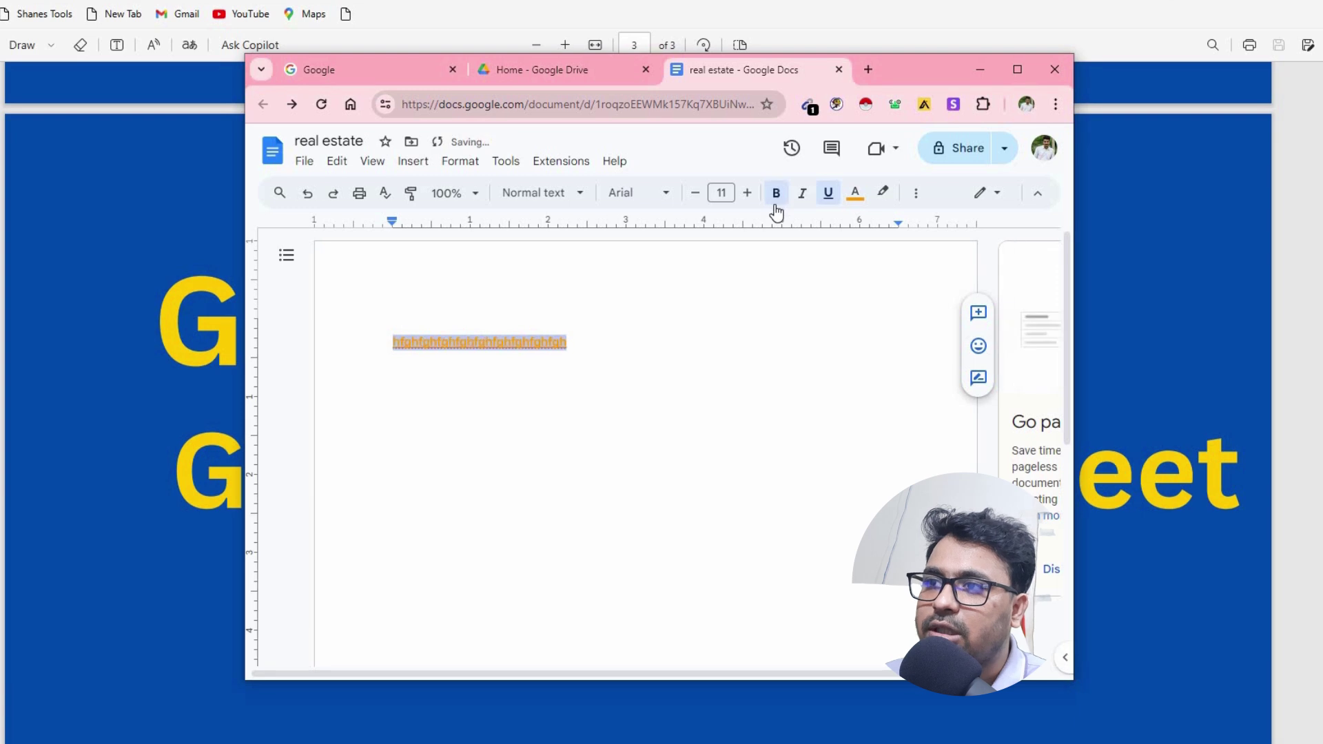
left_click(746, 198)
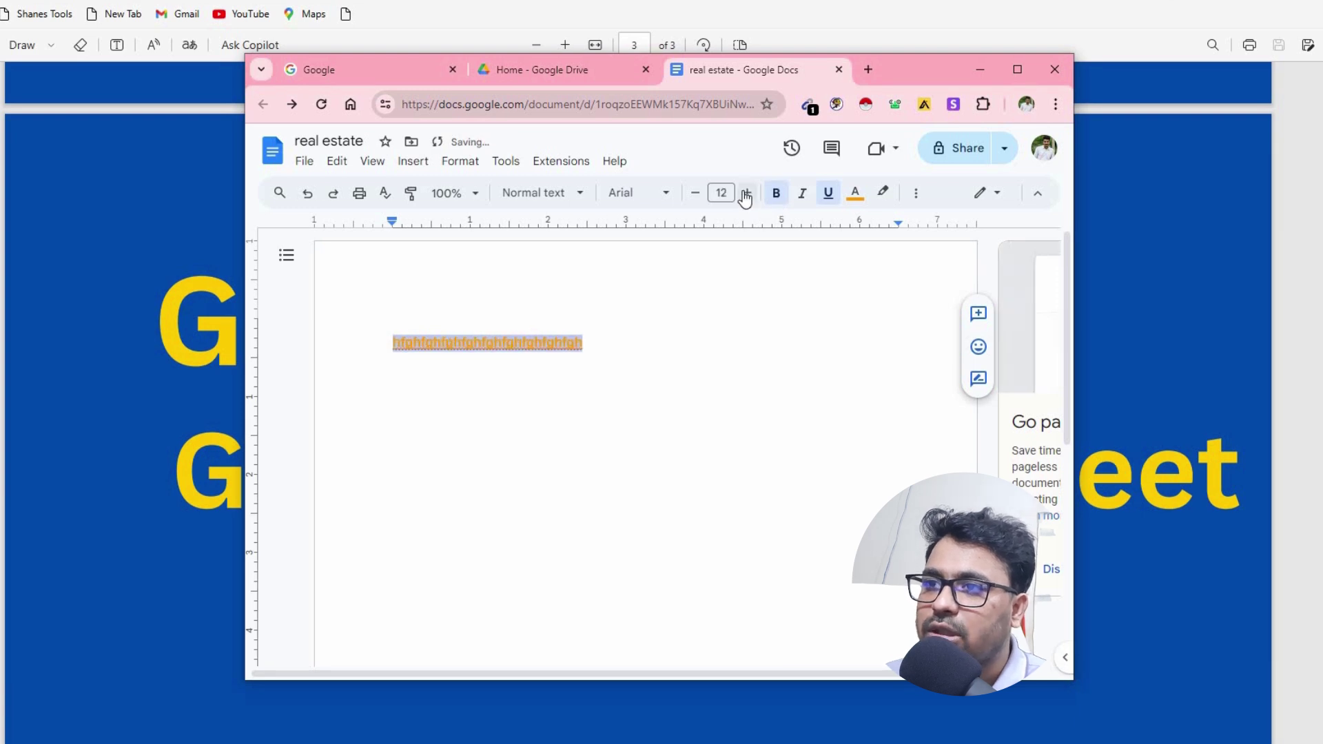
- Set the filler text's font size to 19 and look over the document's editing commands
left_click(745, 198)
left_click(338, 163)
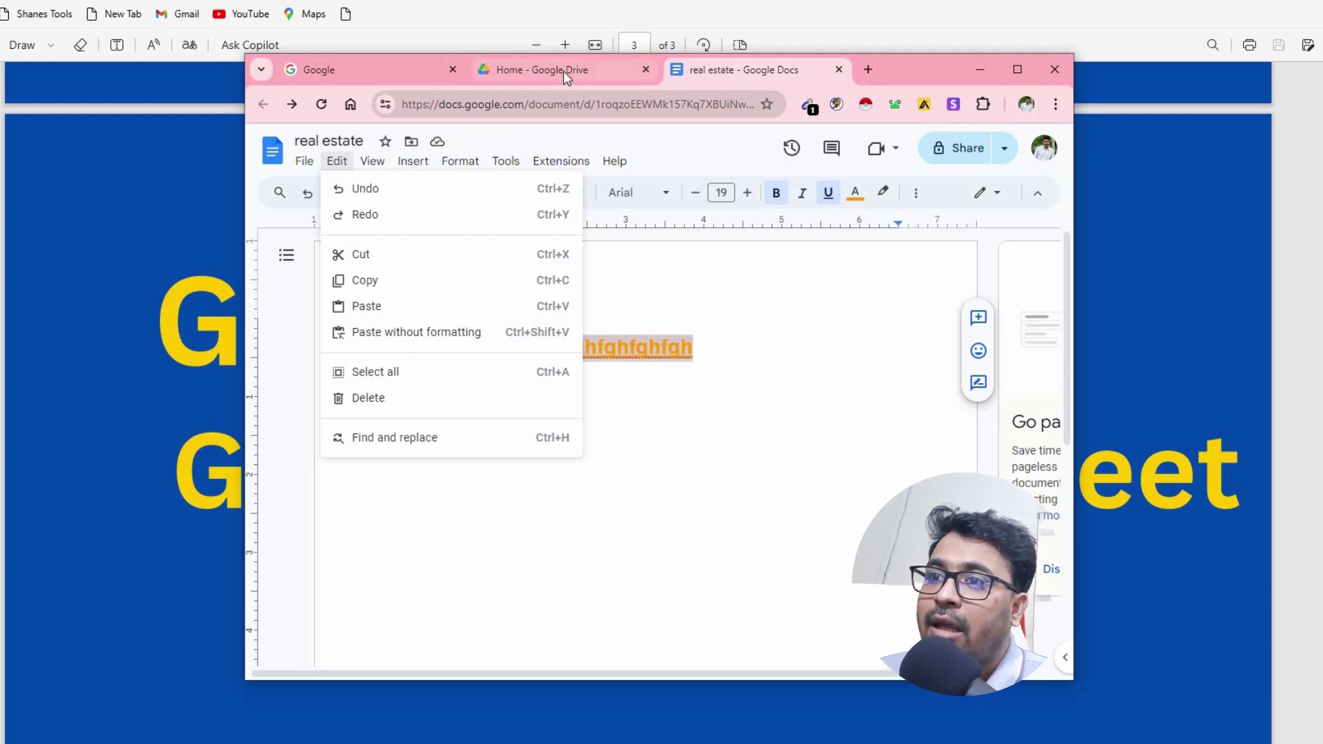
left_click(164, 344)
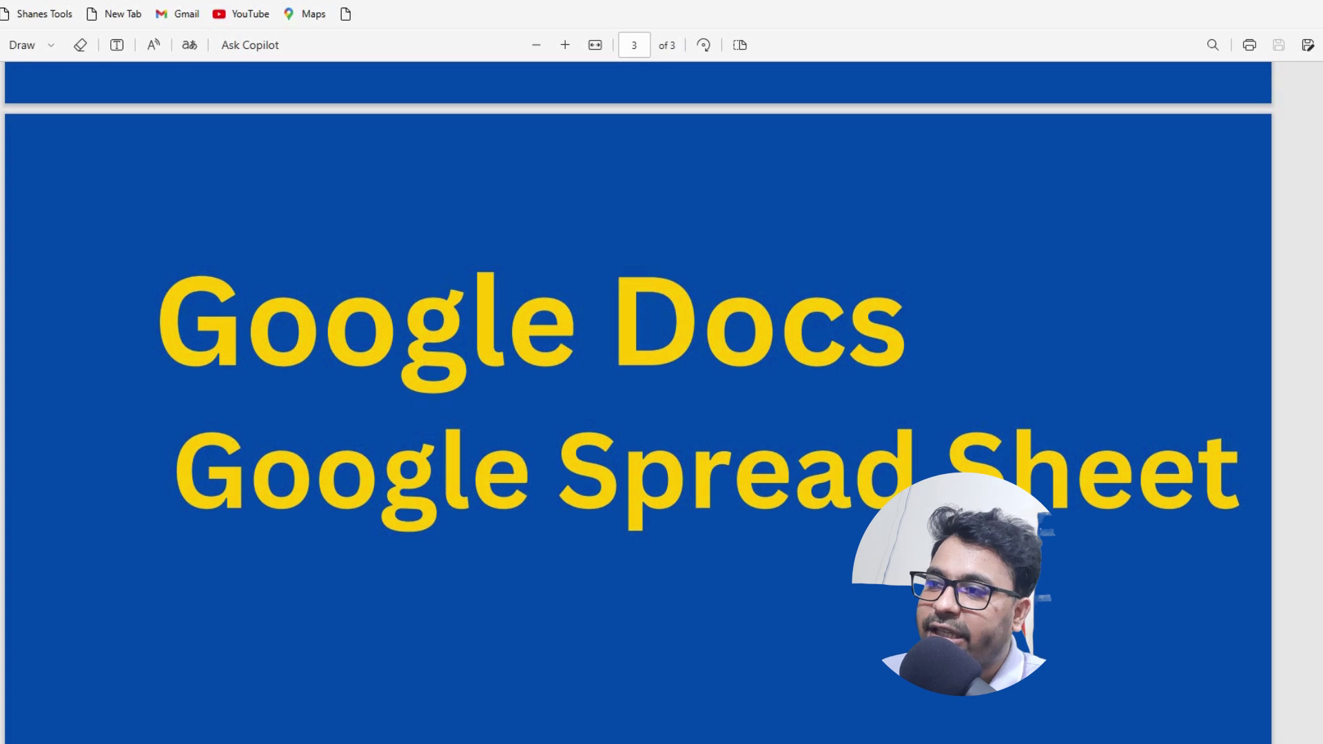
- Switch to Google Drive in the browser, create a blank Google Sheets spreadsheet and open cell A1 for editing
key("alt+Tab")
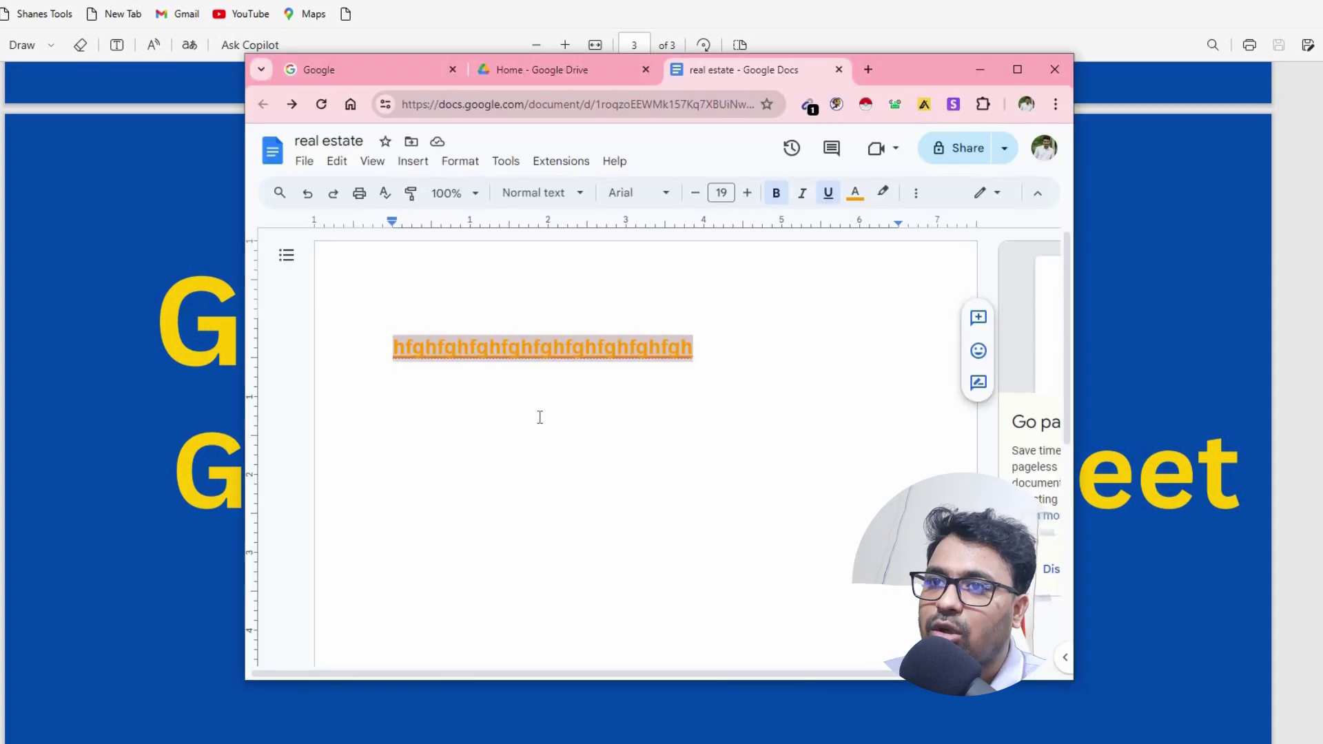
left_click(553, 71)
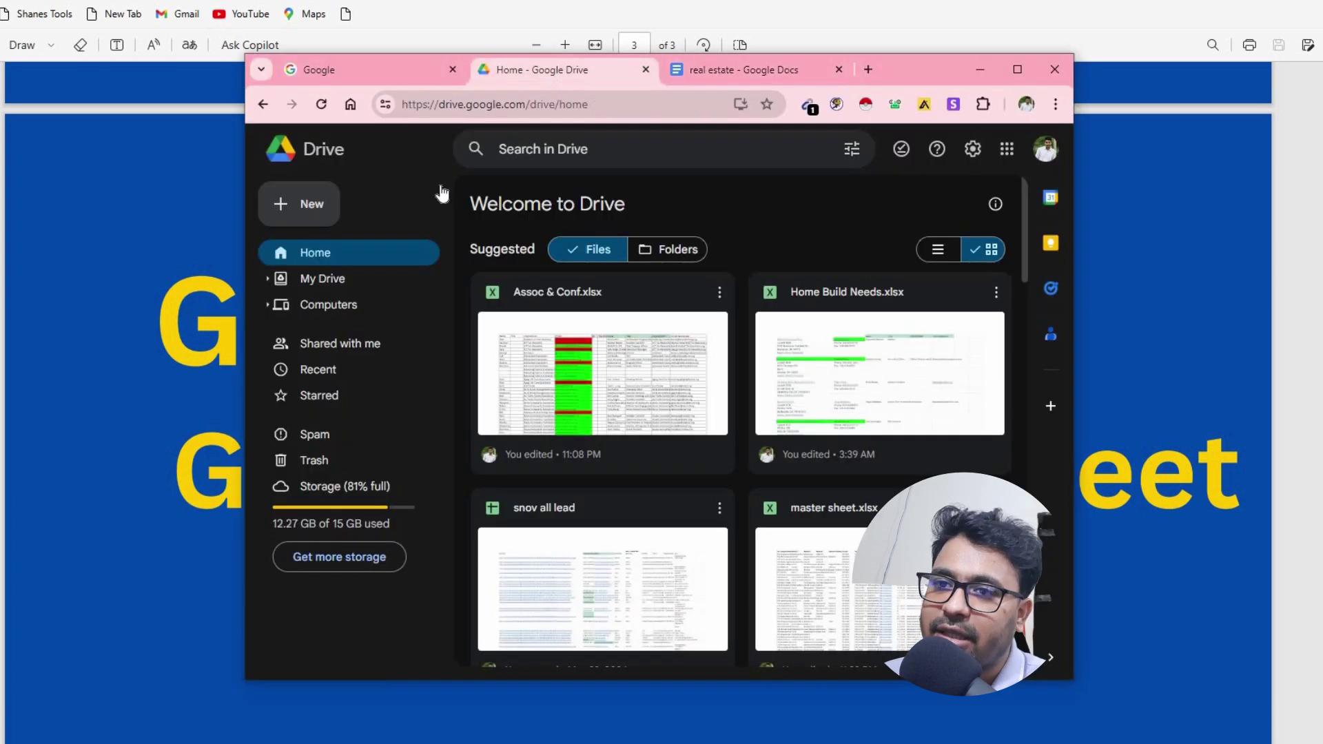
left_click(325, 213)
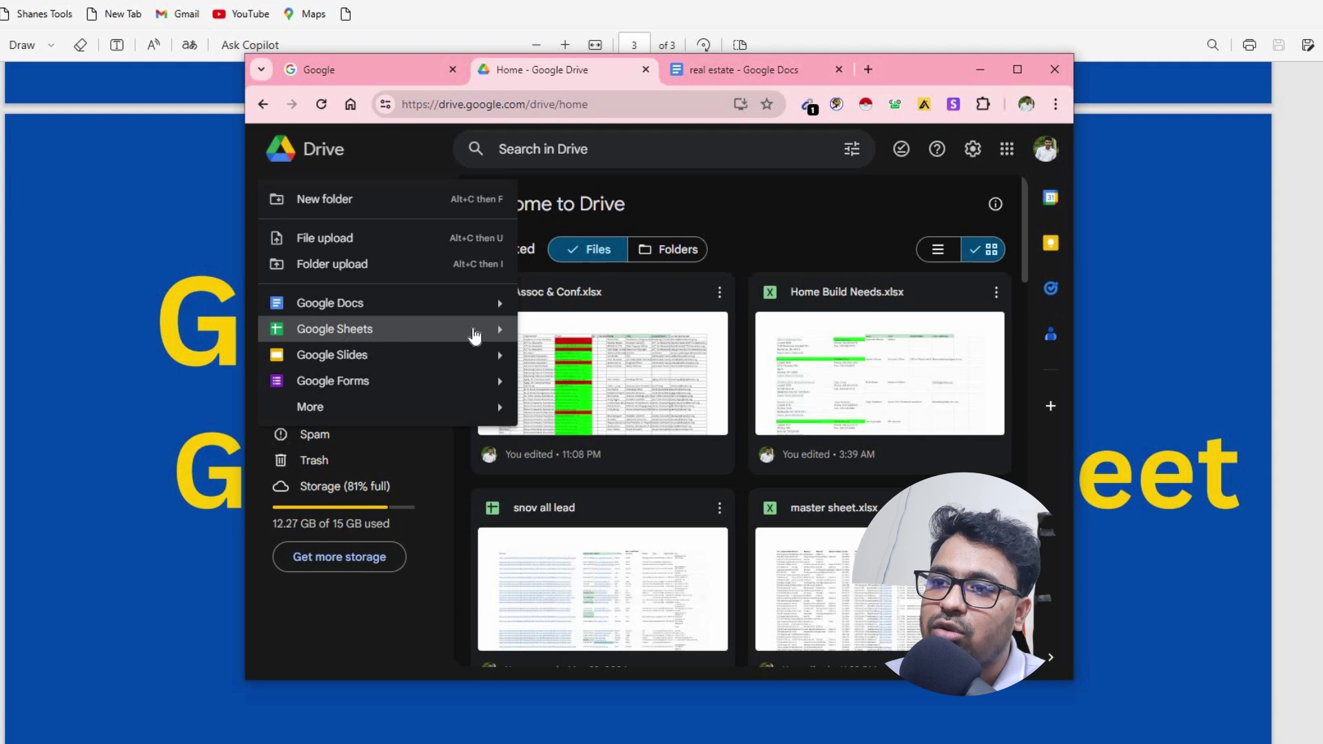
mouse_move(500, 335)
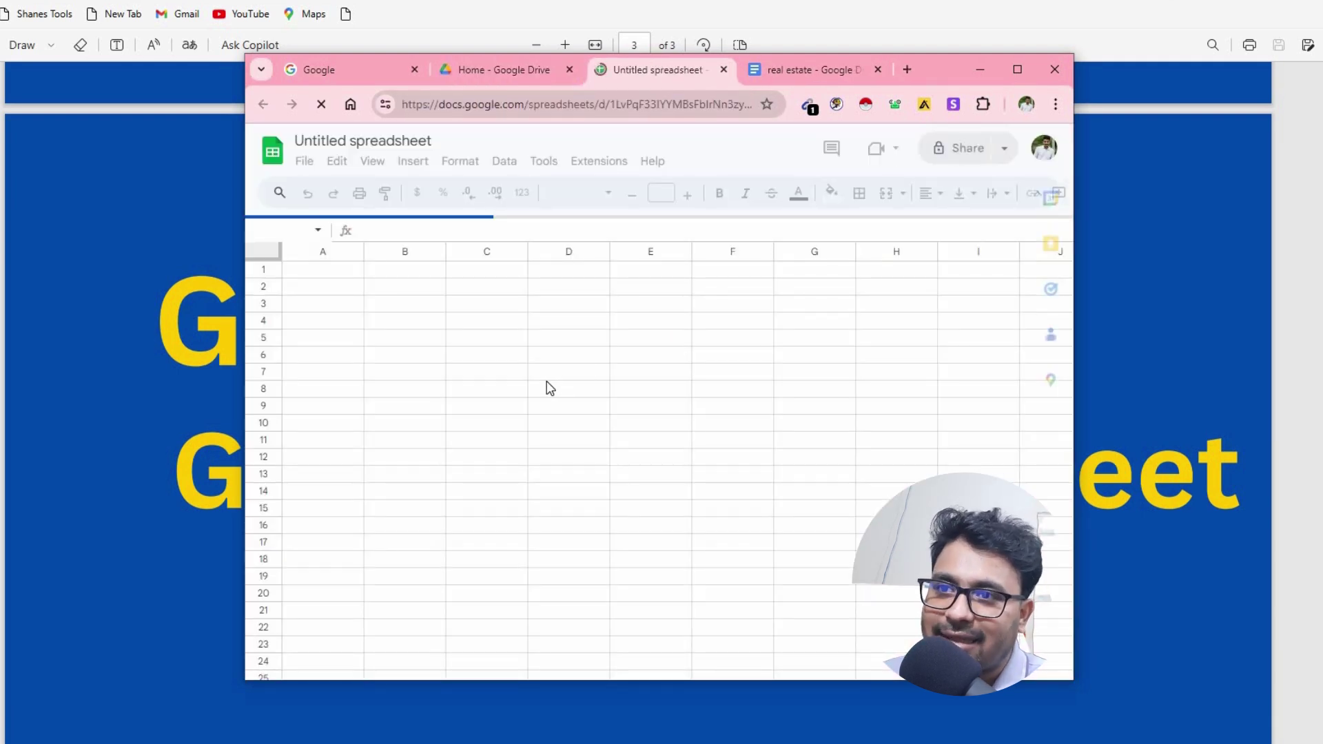
double_click(330, 269)
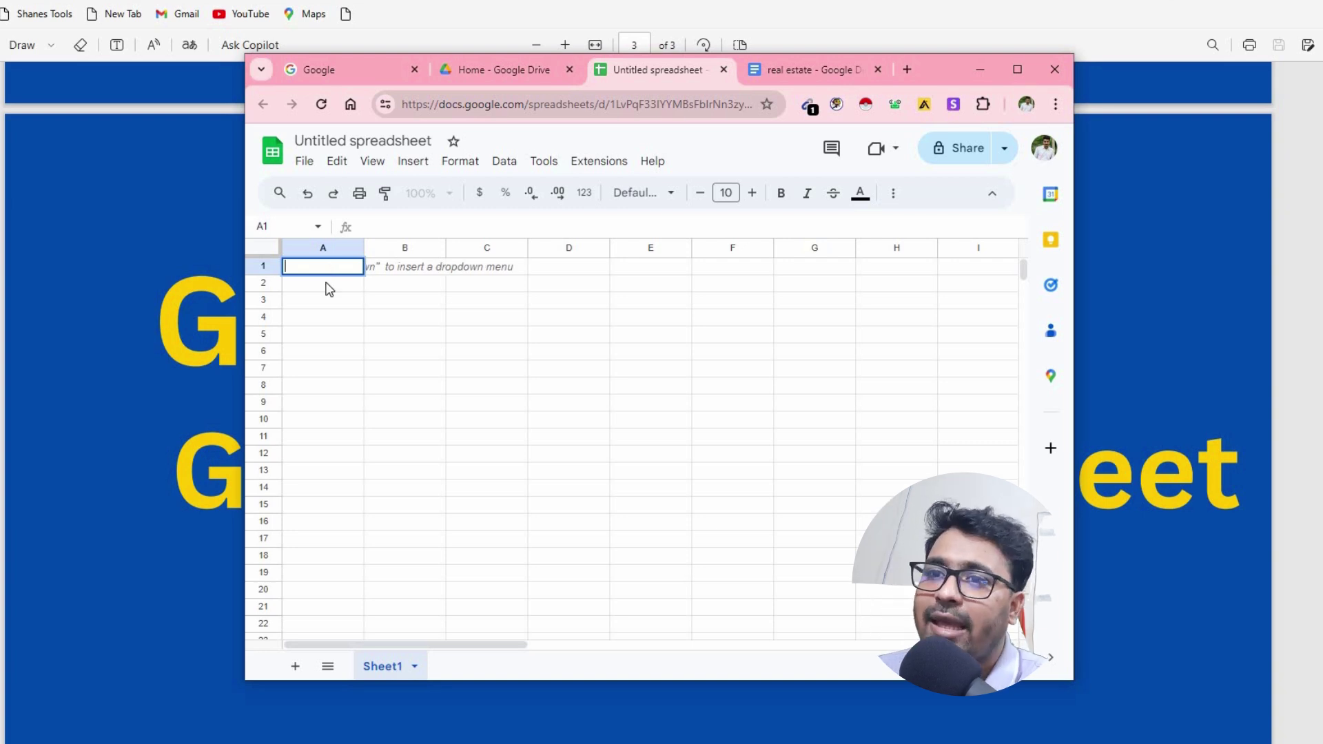
- Switch to the course PDF and review its three pages on basic data-entry tools, ending on the title page
left_click(179, 230)
scroll(493, 351, "up", 10)
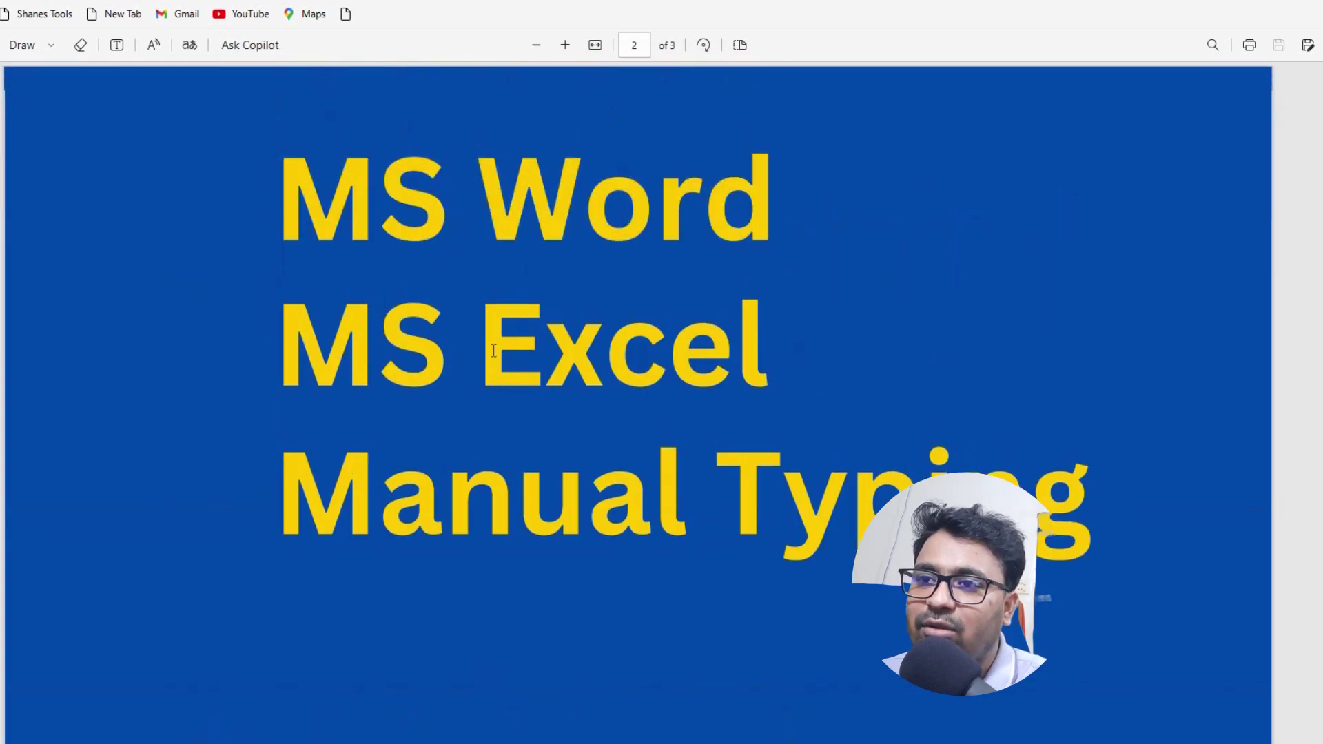
scroll(494, 350, "up", 8)
scroll(494, 351, "down", 15)
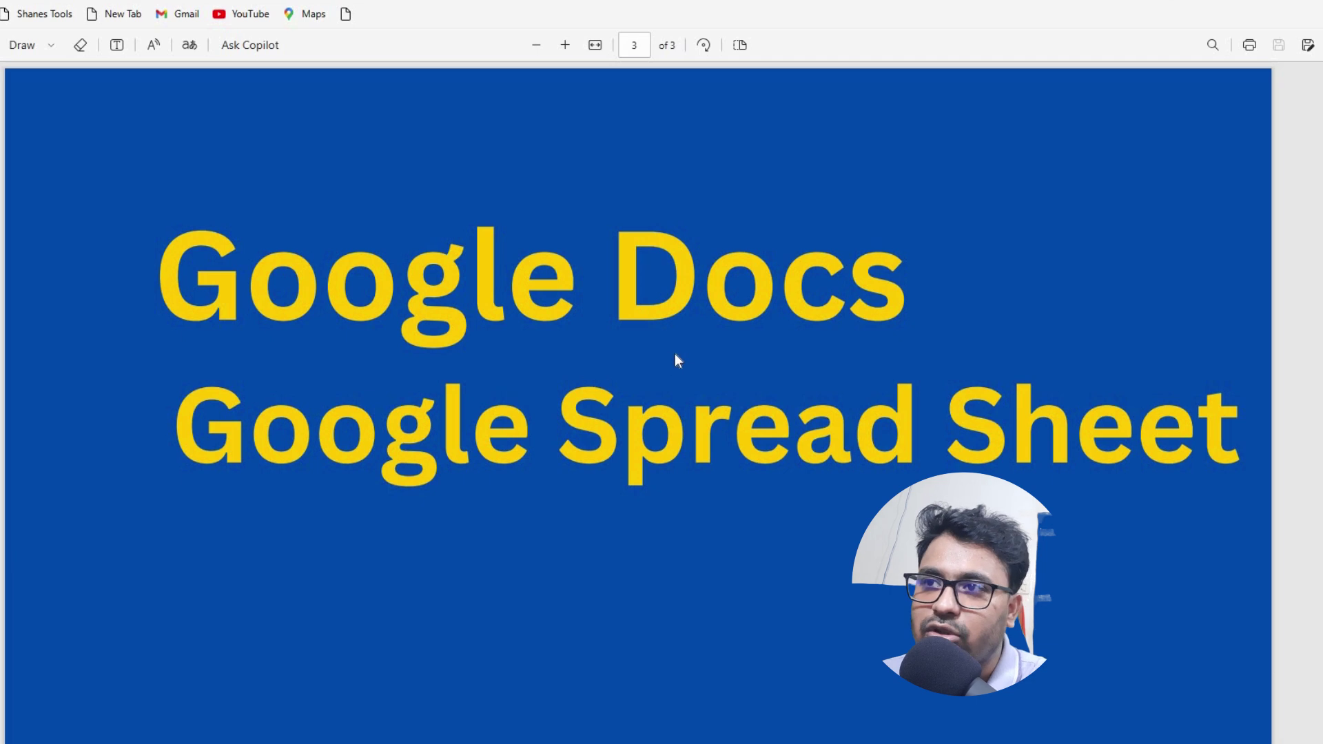
scroll(675, 353, "up", 15)
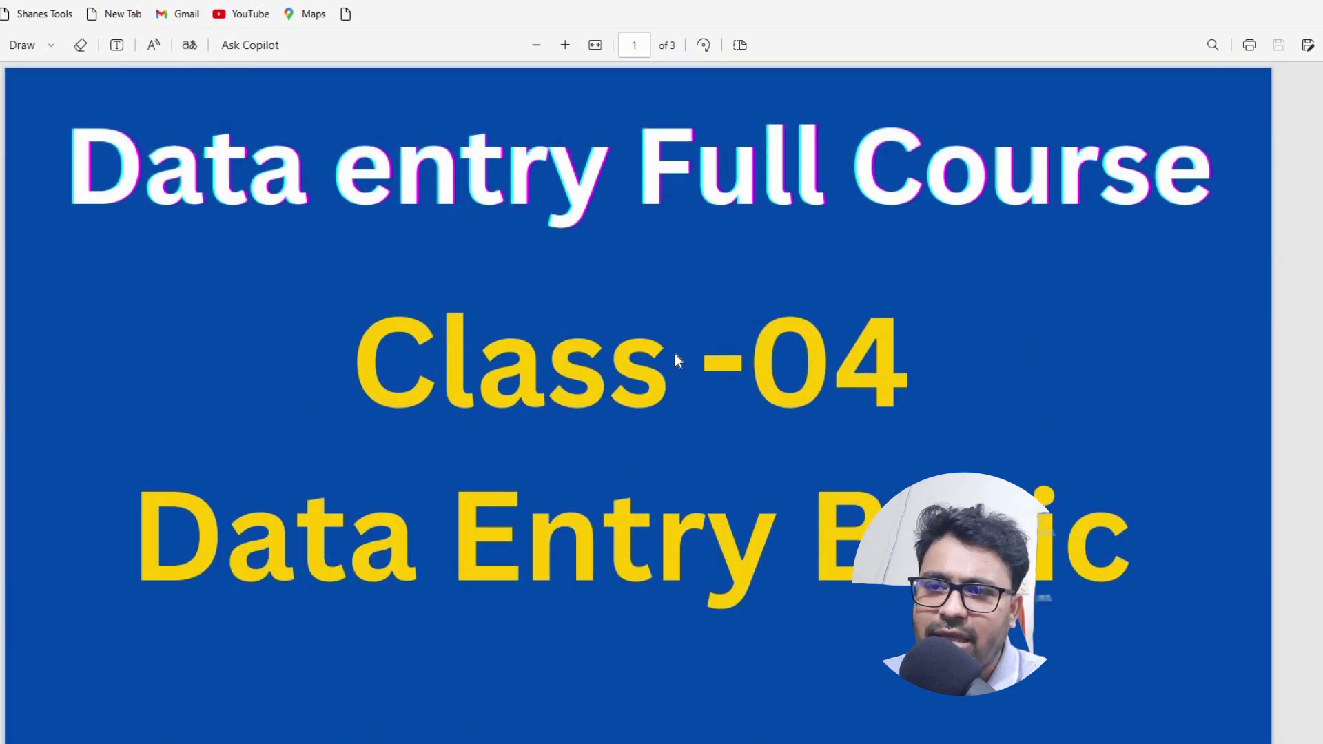